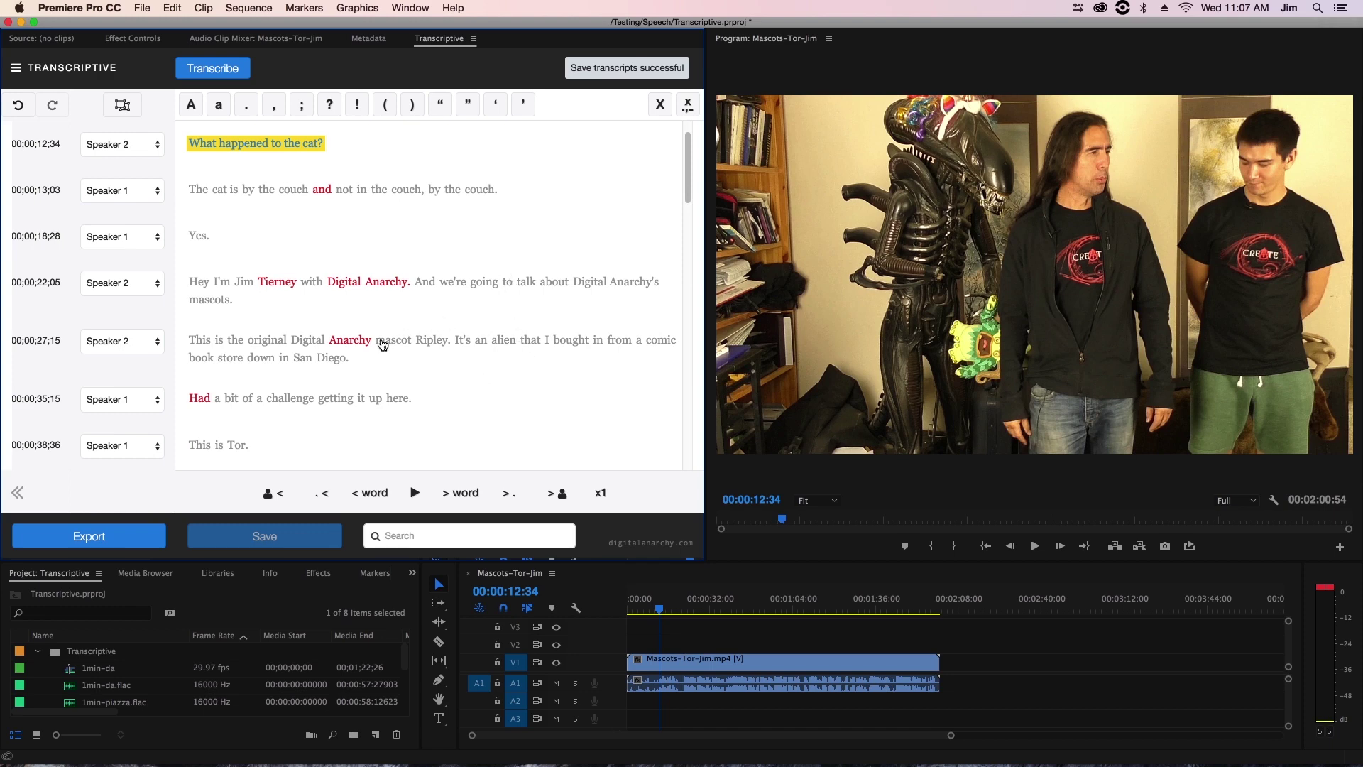
Play the transcript from the word 'Anarchy' in the 00;00;27;15 Ripley mascot line
click(344, 347)
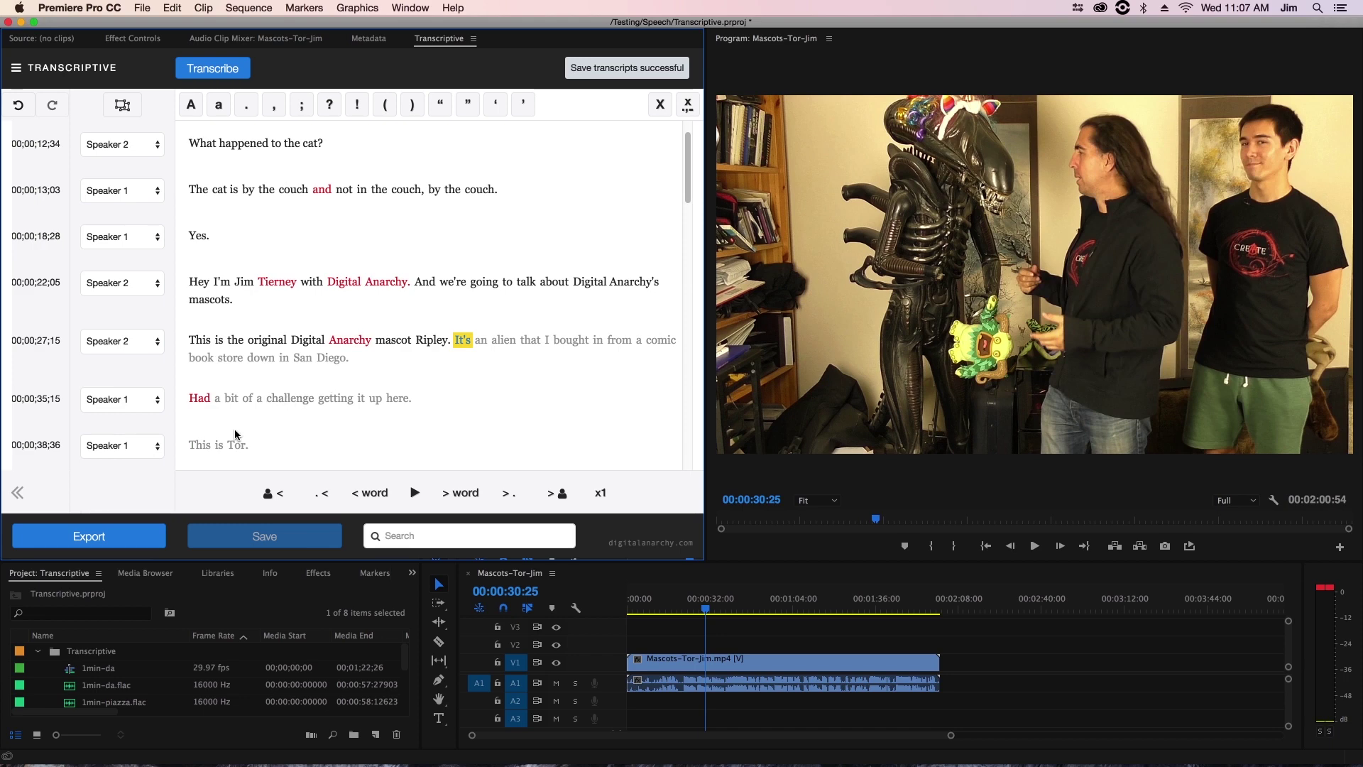
Pick Plain Text in Transcriptive's Export dialog, keeping speakers and Start + End Timecode
click(140, 543)
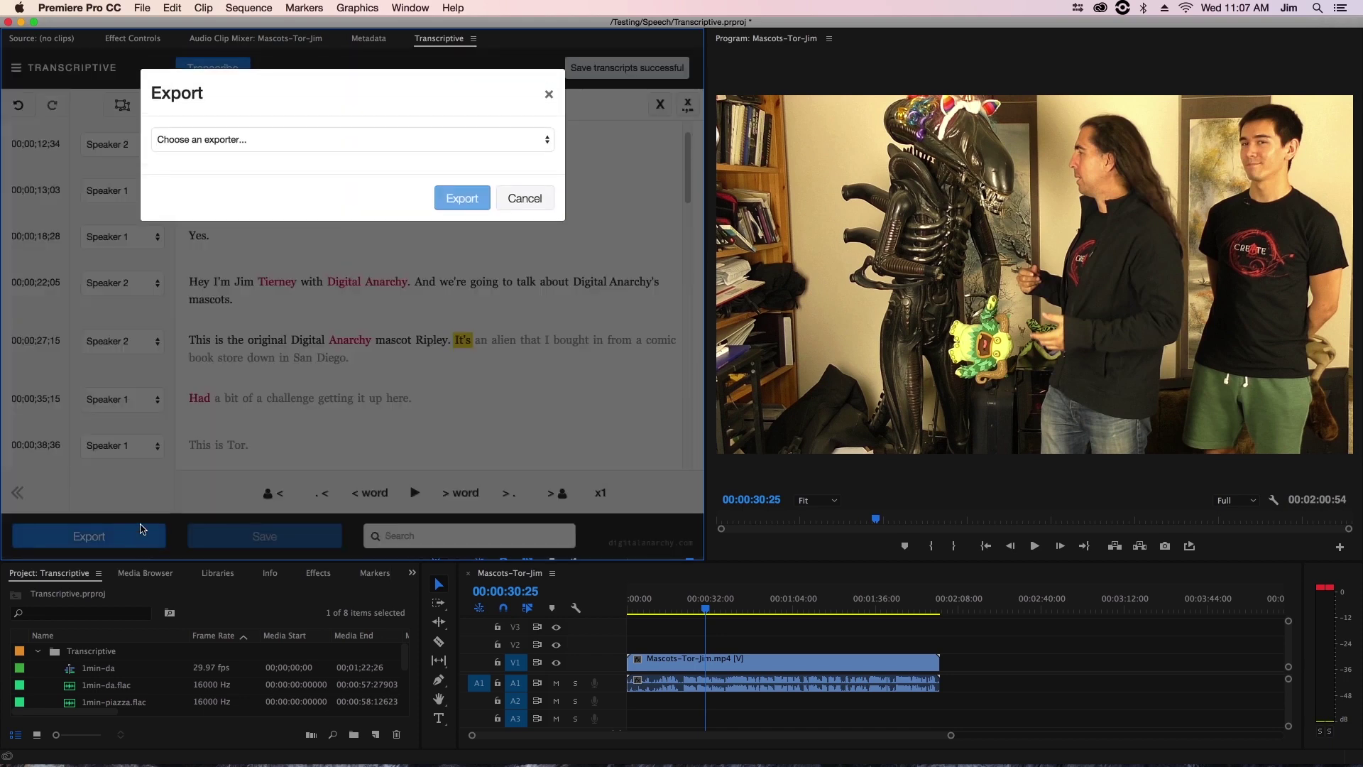
click(260, 142)
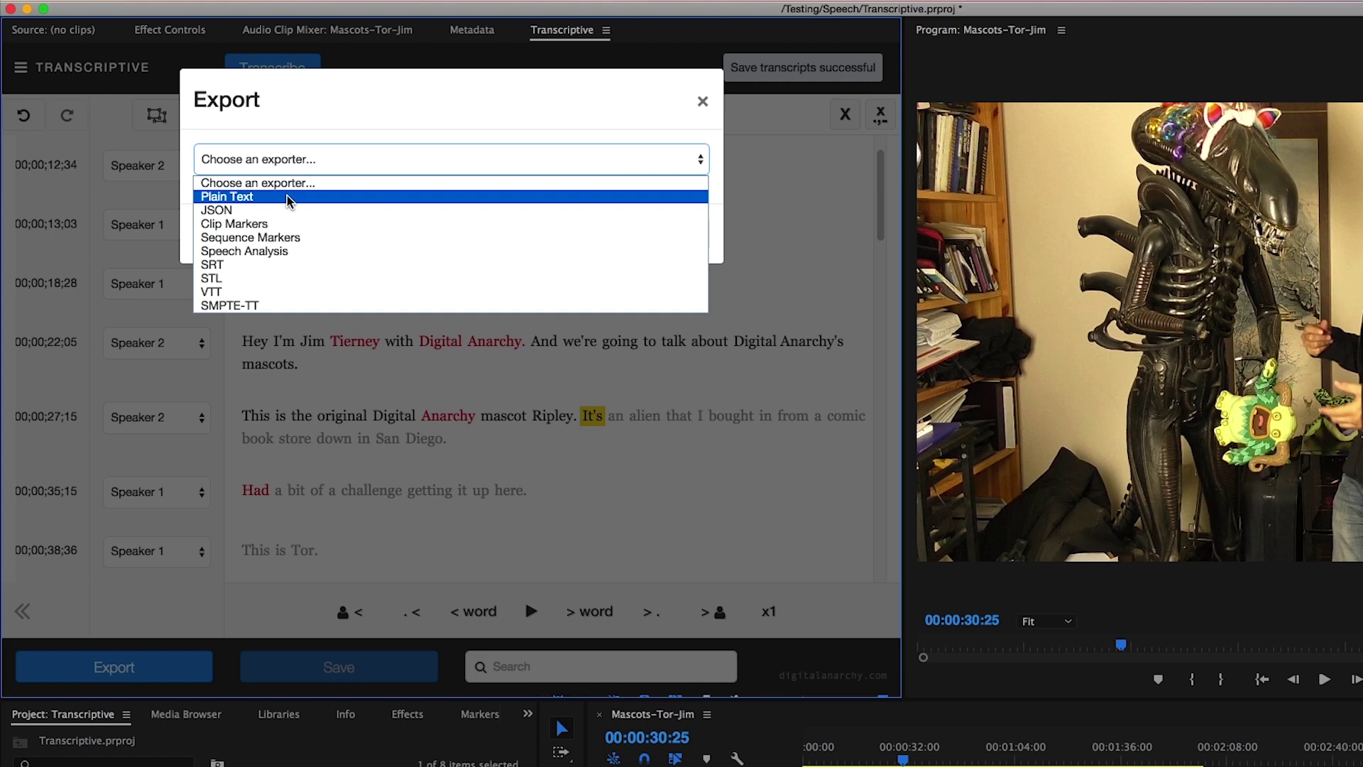
click(289, 198)
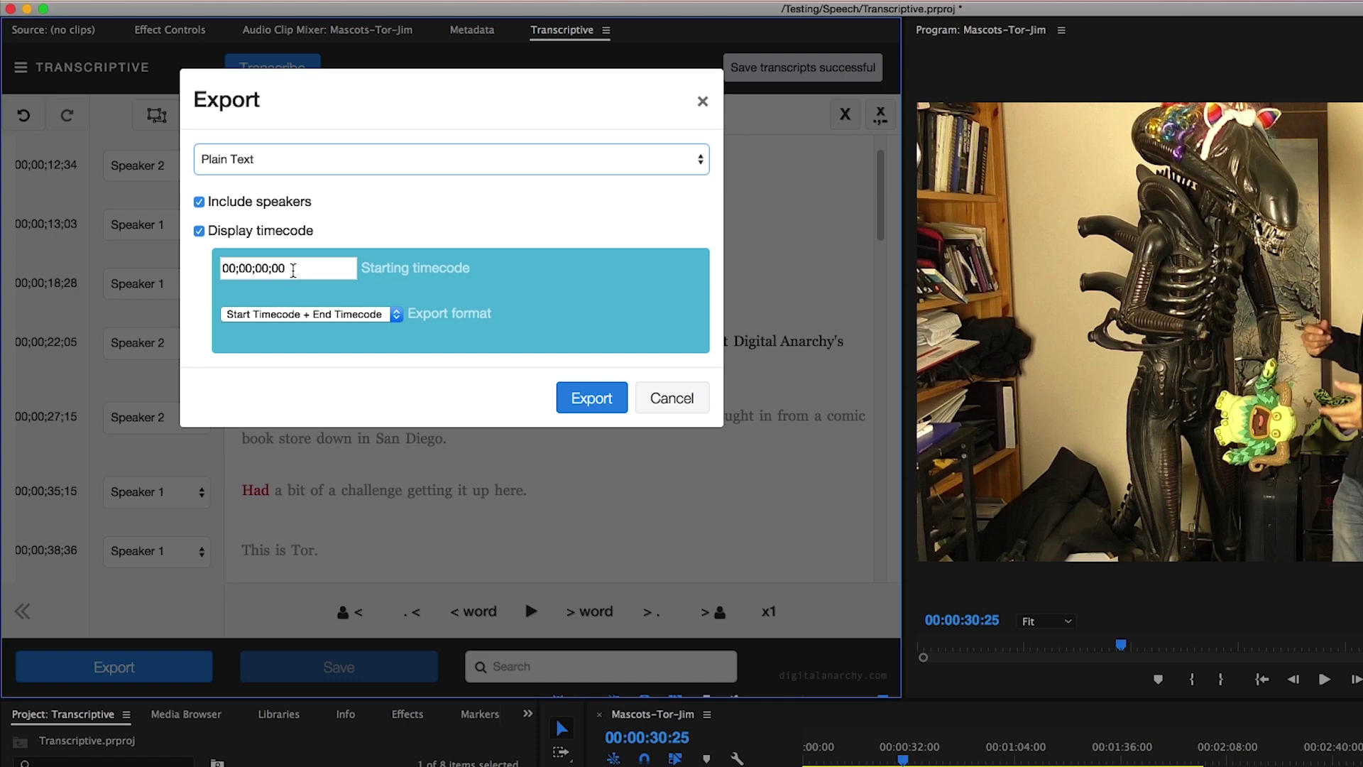
click(294, 271)
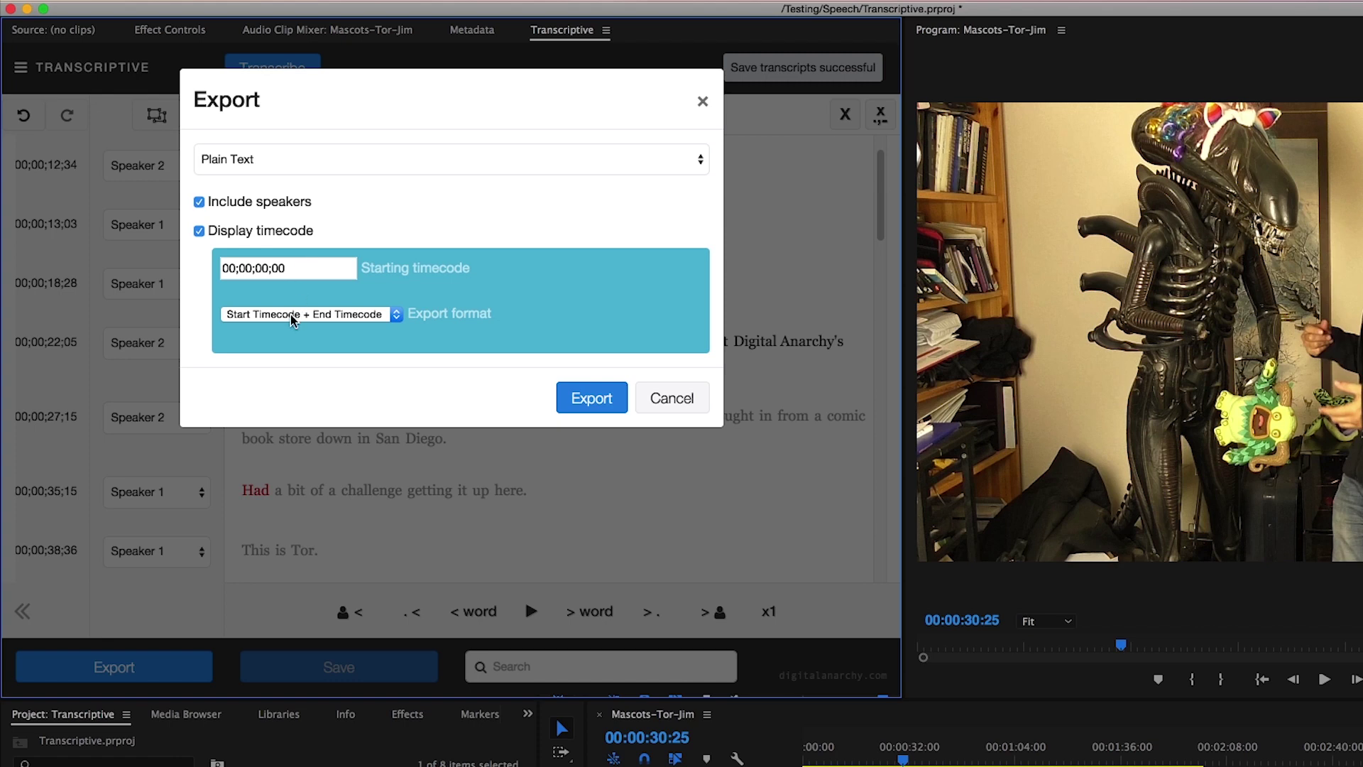
click(331, 320)
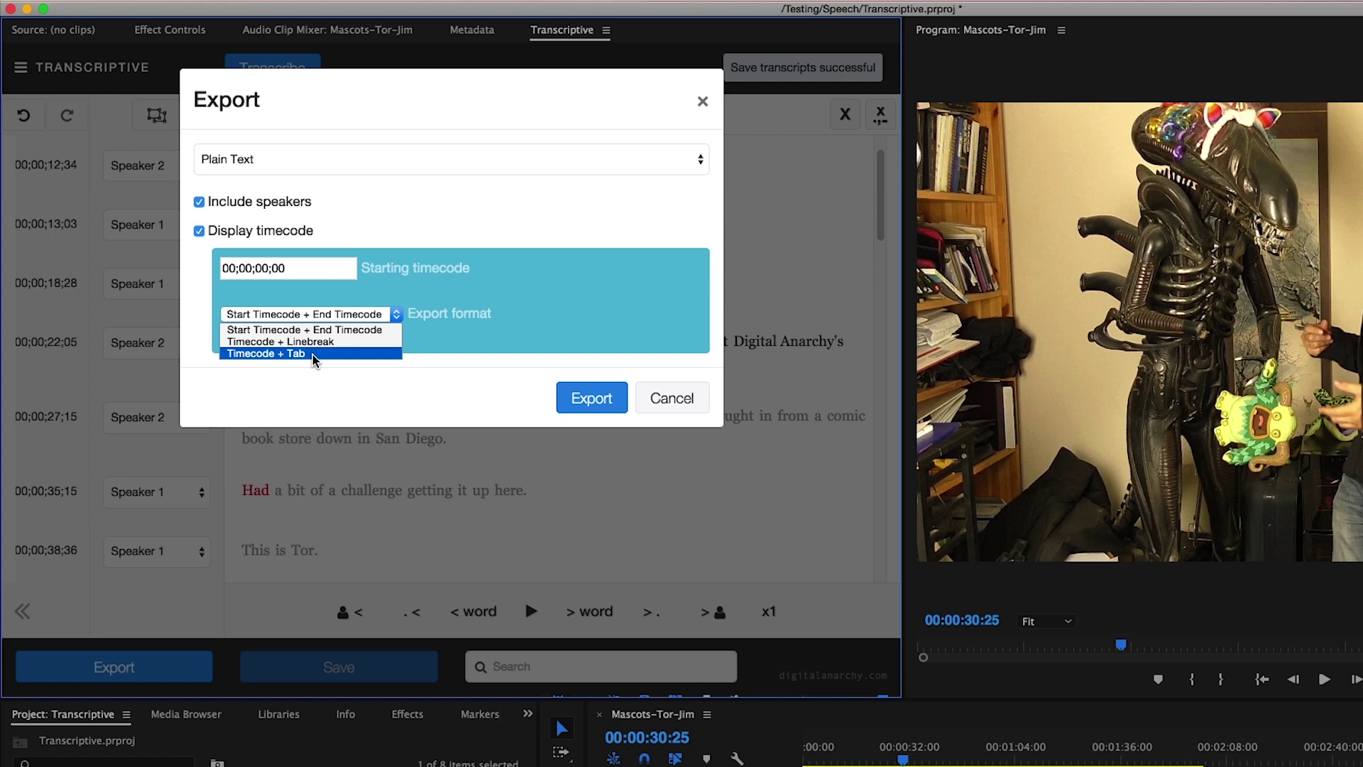
click(302, 330)
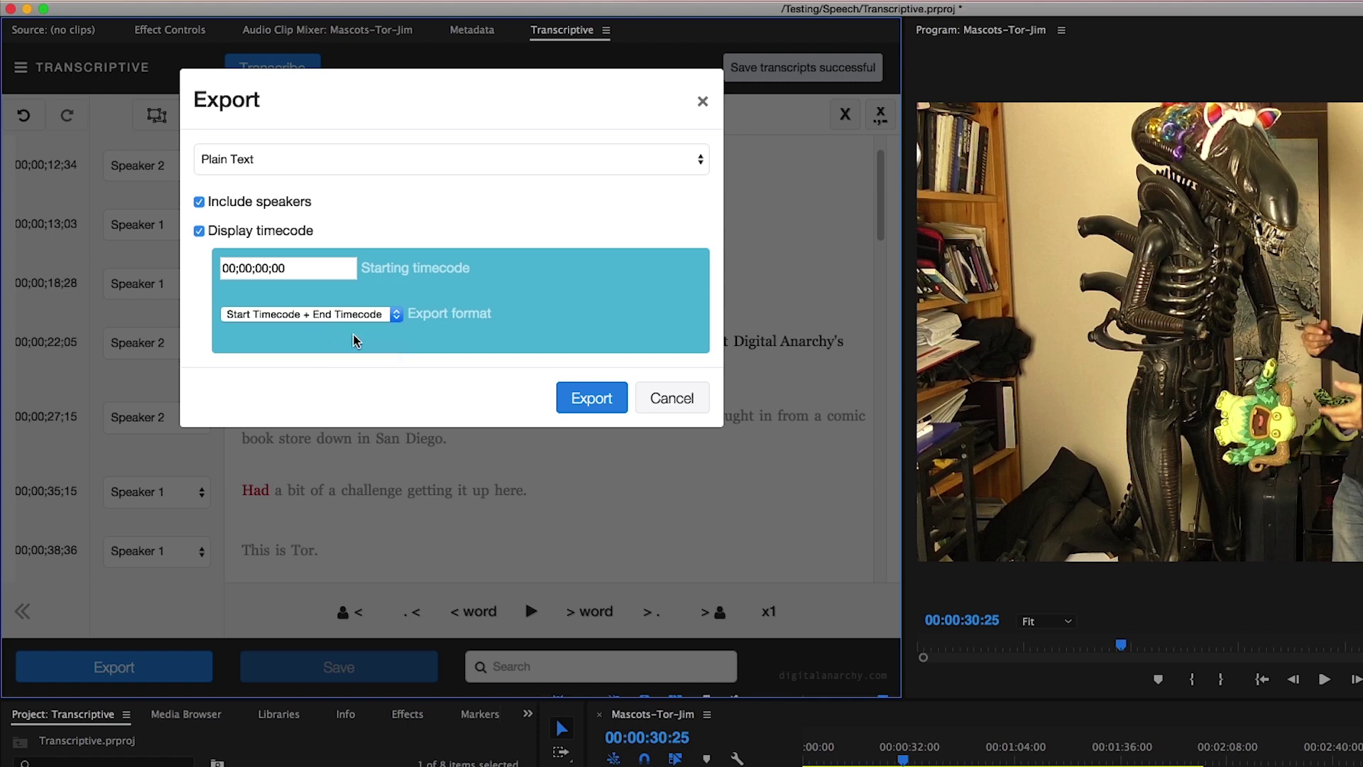
Save the plain-text export as Mascots-Transcription.txt in Speech > TXT Files Speechmatics
click(579, 396)
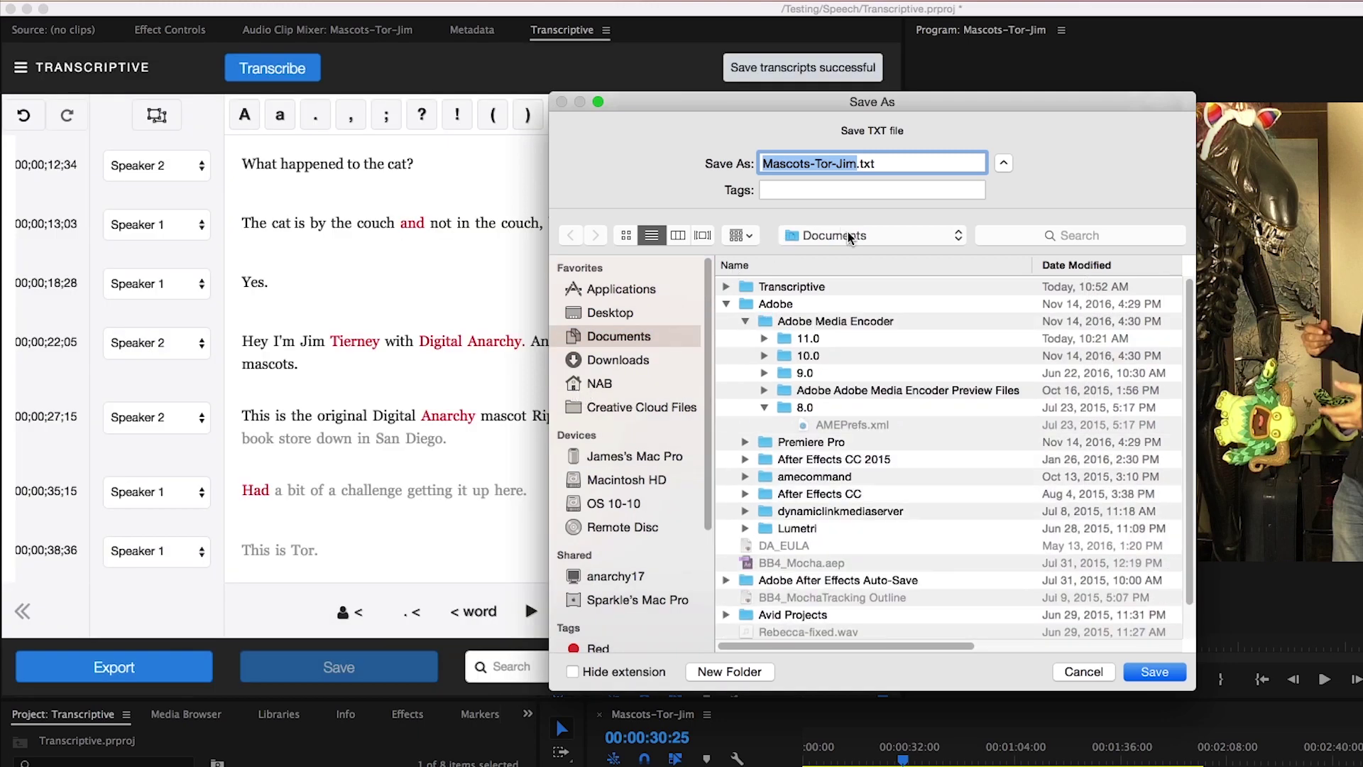
click(850, 237)
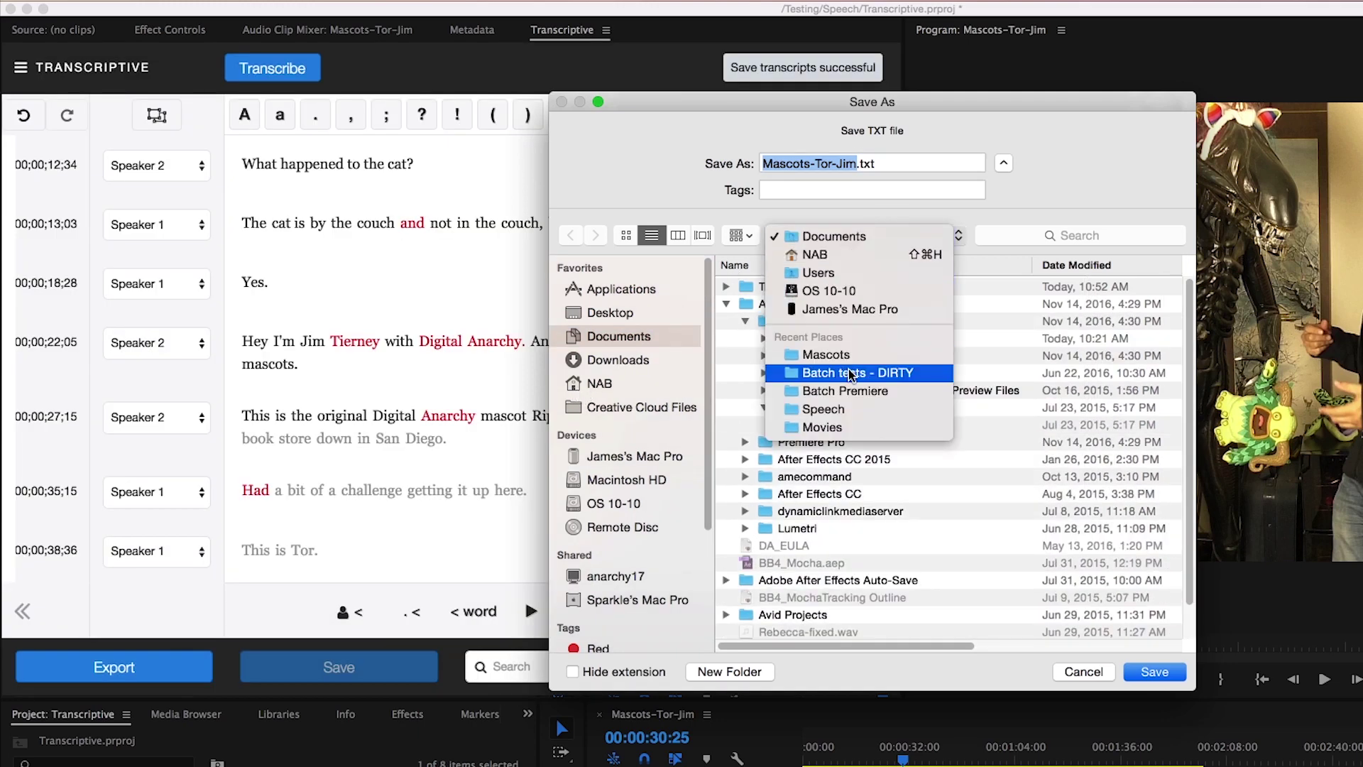
click(848, 410)
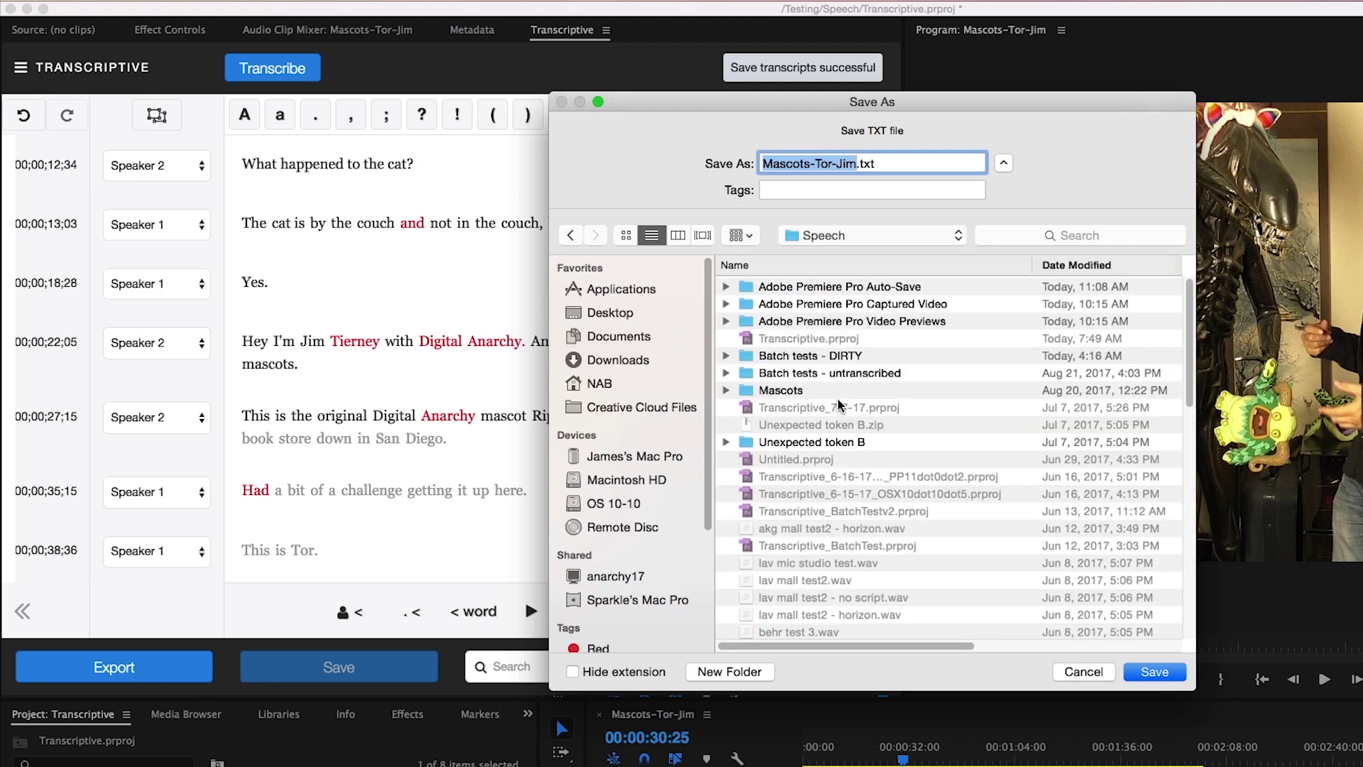
scroll(823, 369, down, 3)
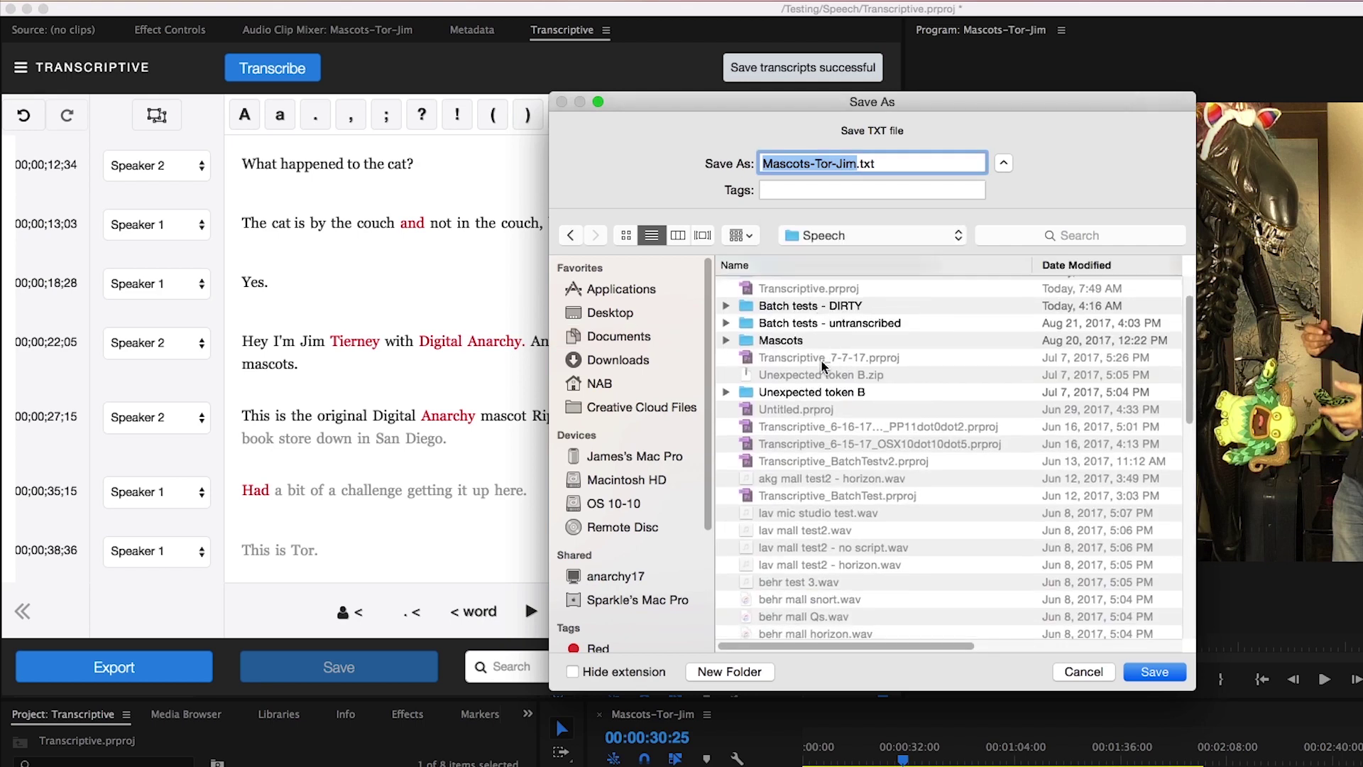
scroll(822, 367, down, 10)
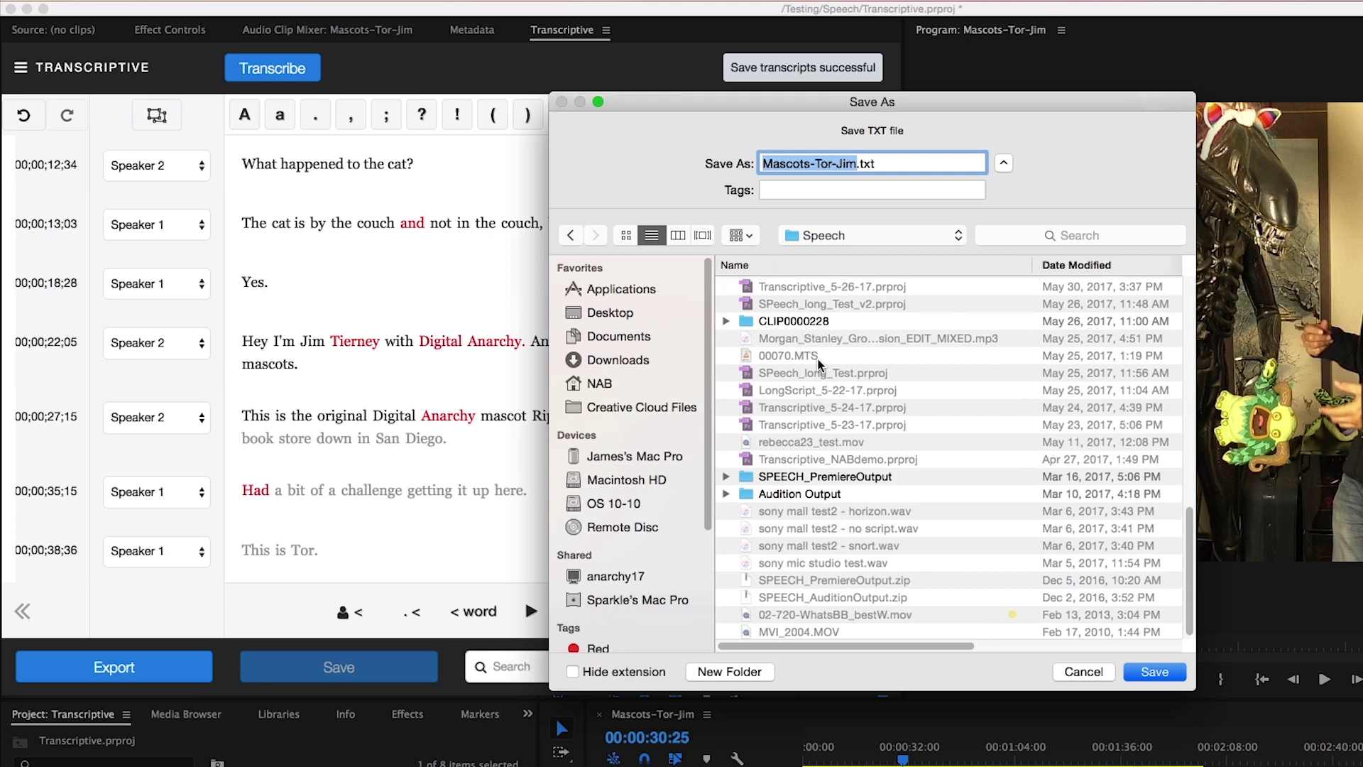
scroll(820, 364, up, 10)
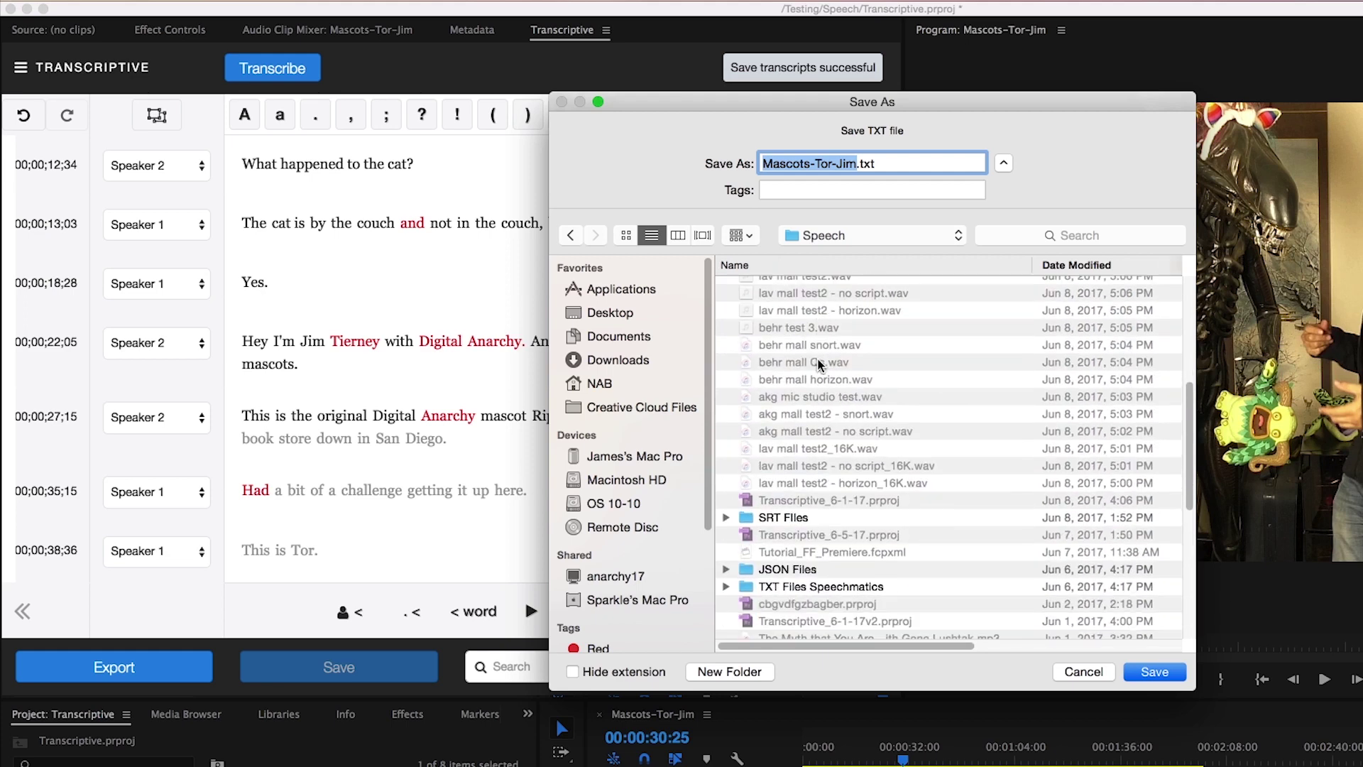
double_click(837, 585)
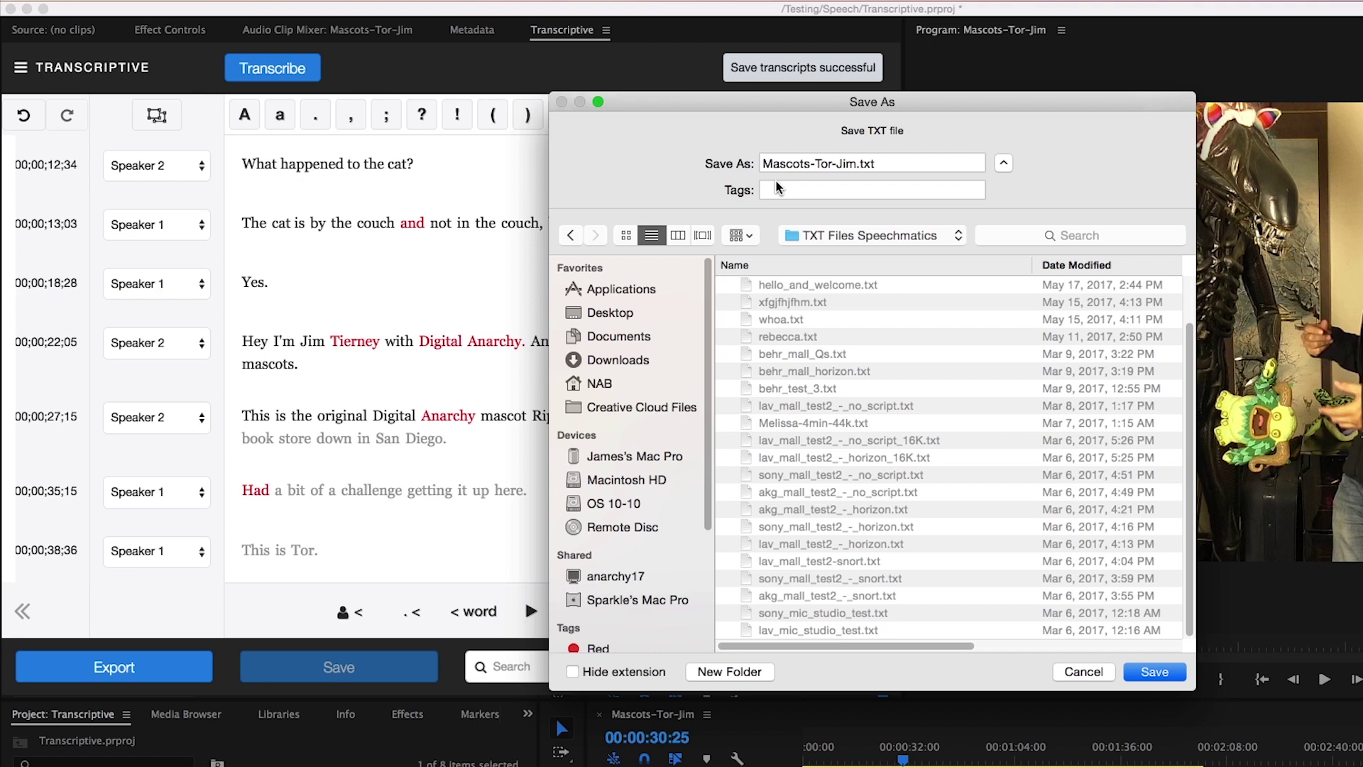
click(855, 165)
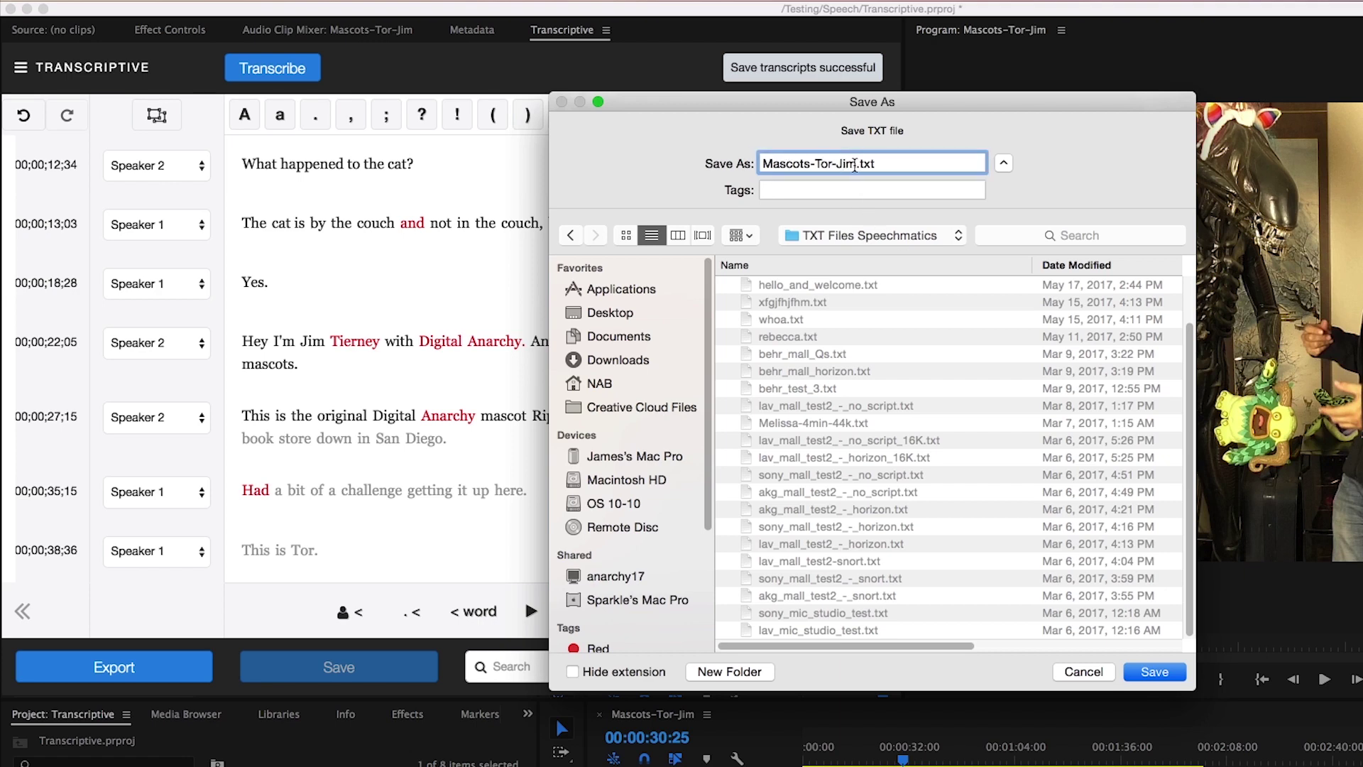
drag(855, 165, 817, 169)
text(Transcription)
click(1155, 676)
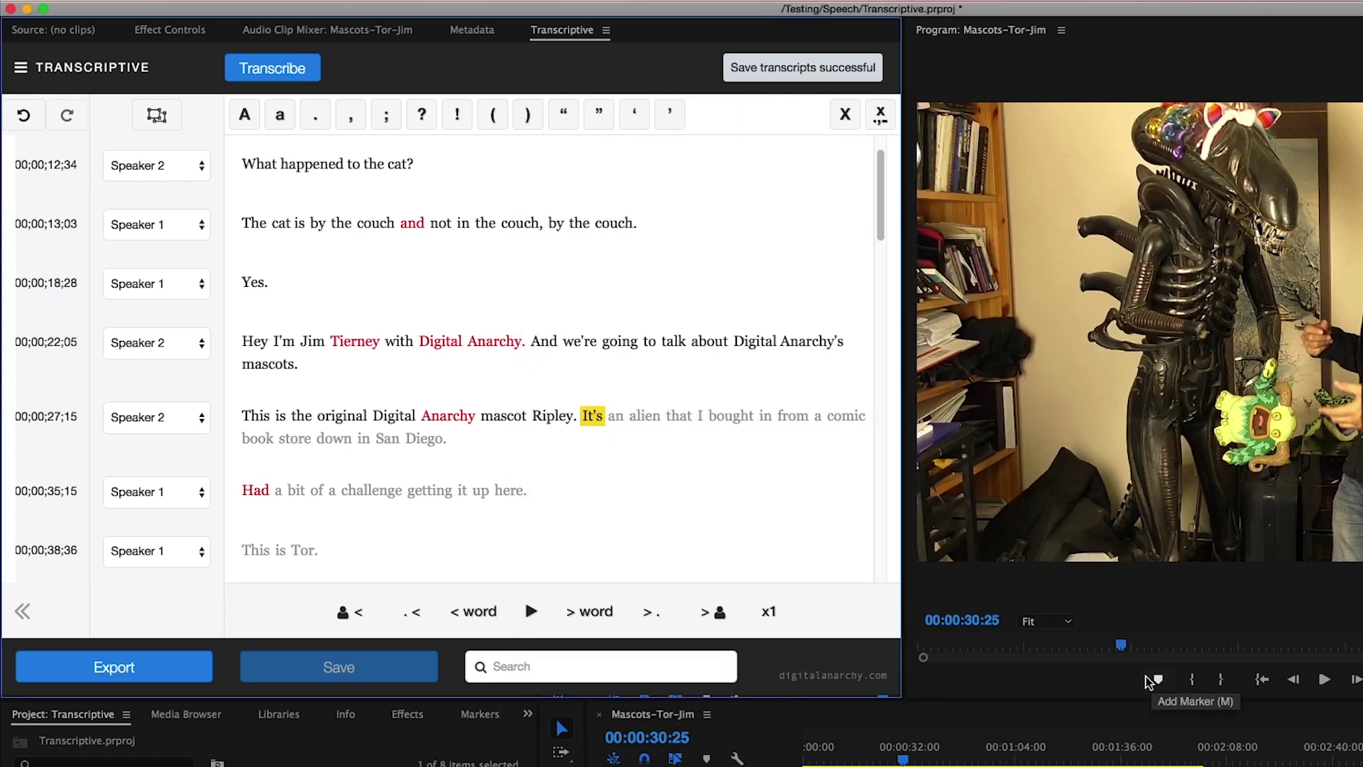
Open Mascots-Transcription.txt from Finder in TextEdit to check its timecoded speaker lines
key(super+Tab)
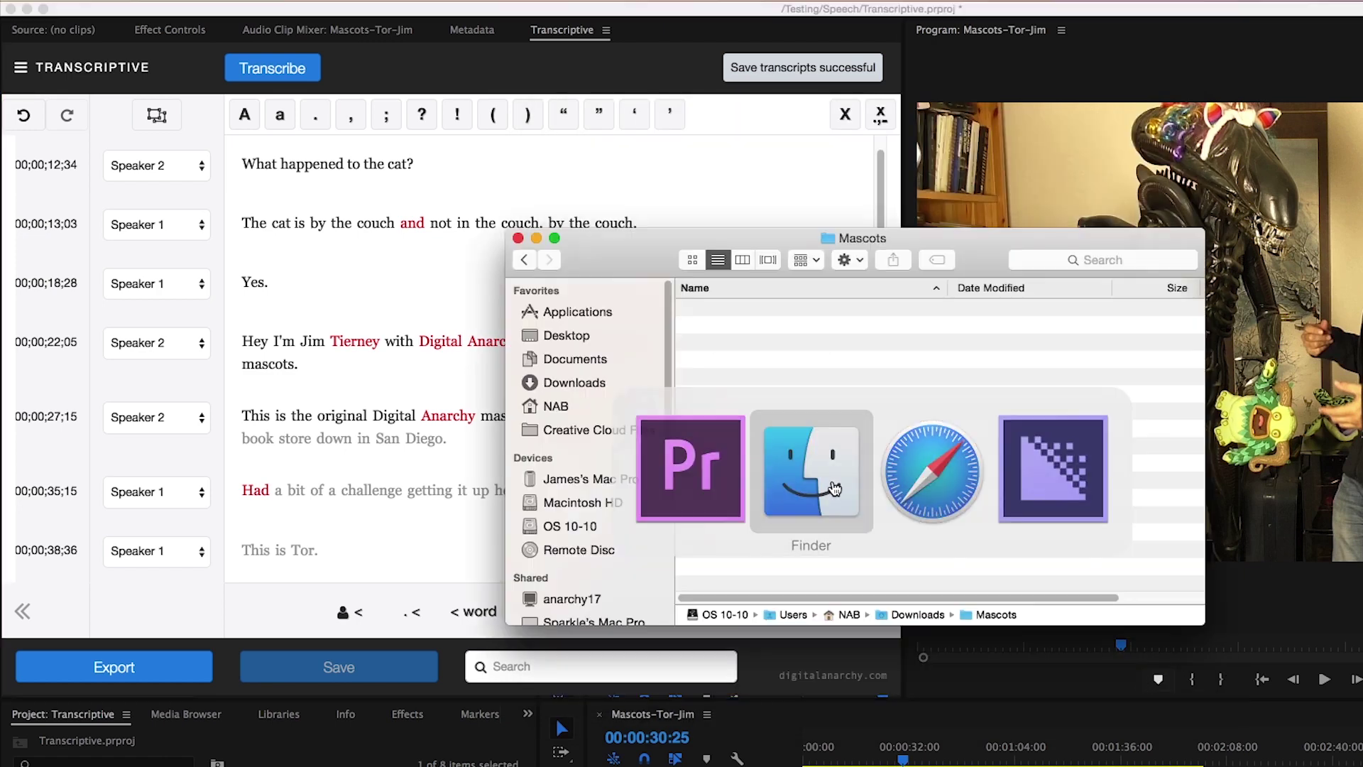
click(834, 487)
key(super+[)
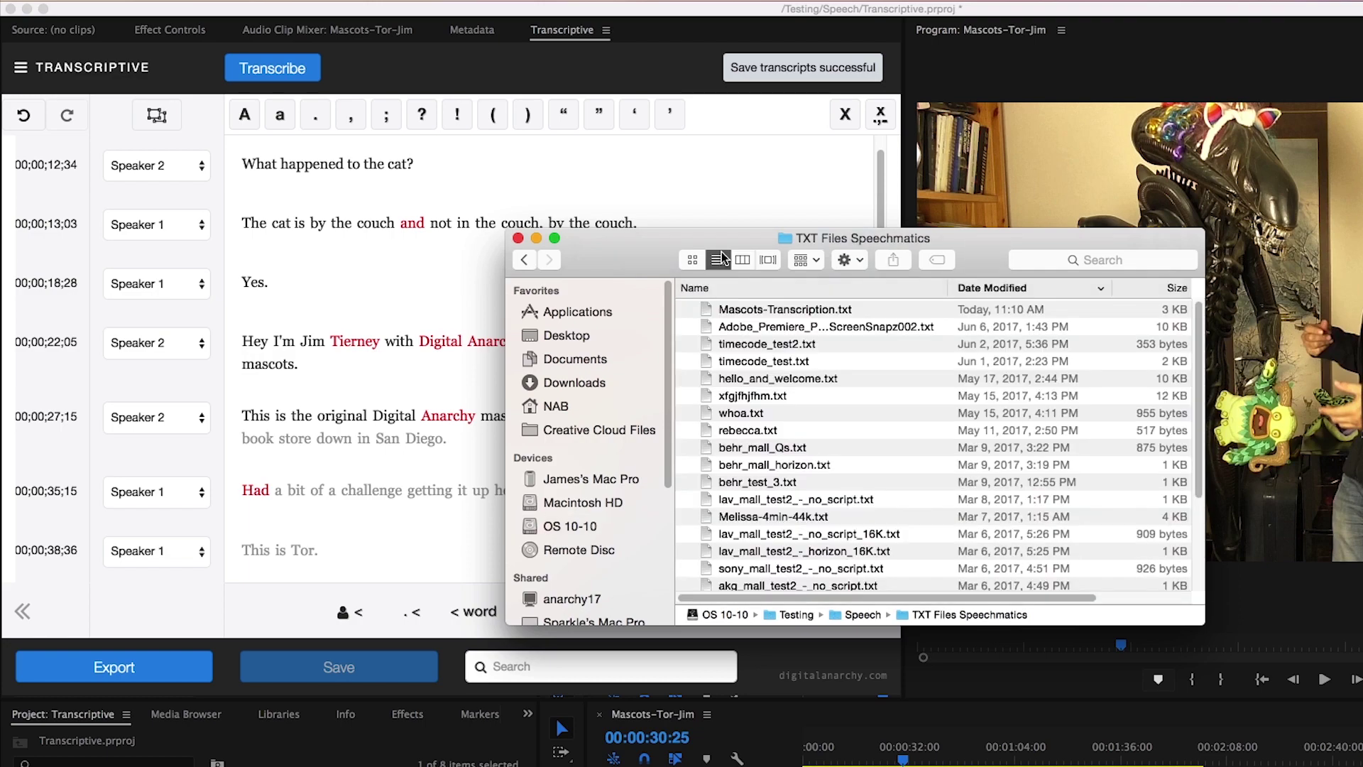
click(784, 311)
double_click(784, 313)
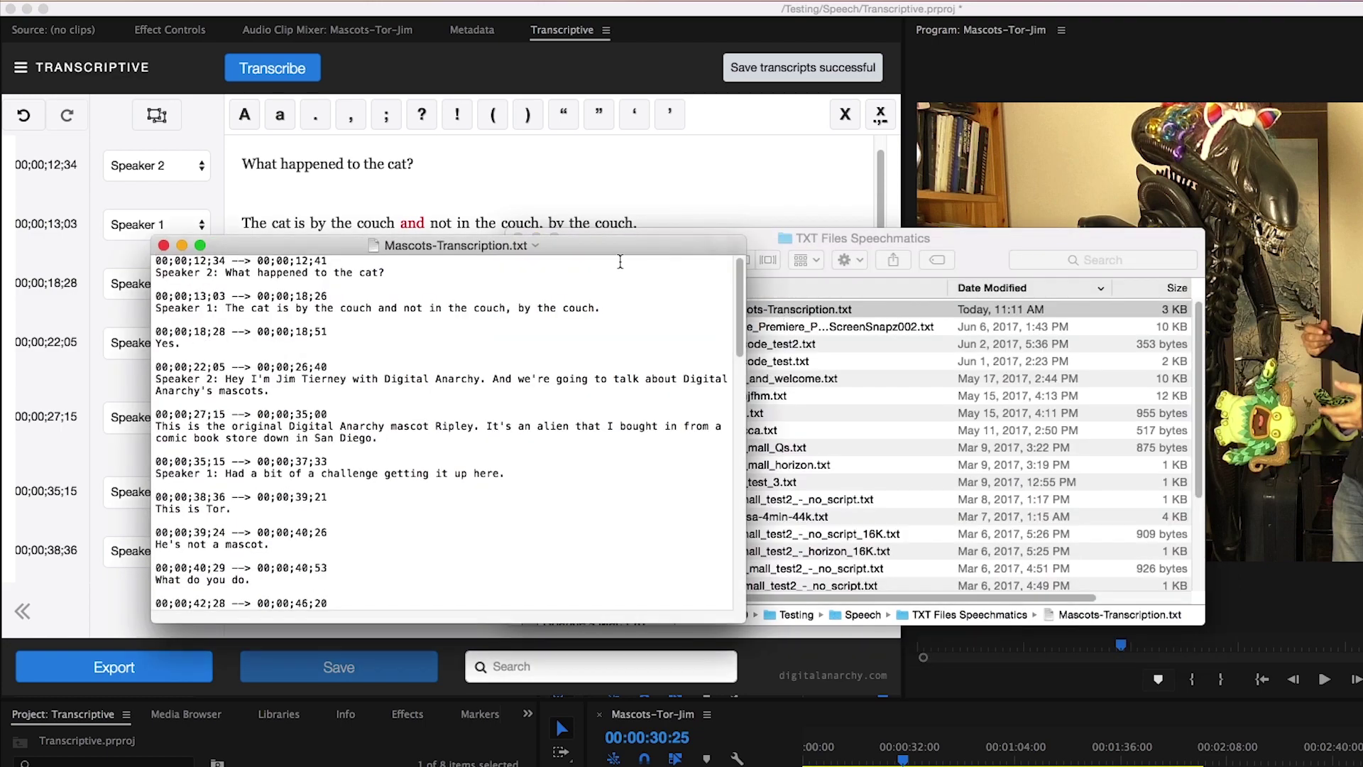
drag(611, 249, 1040, 123)
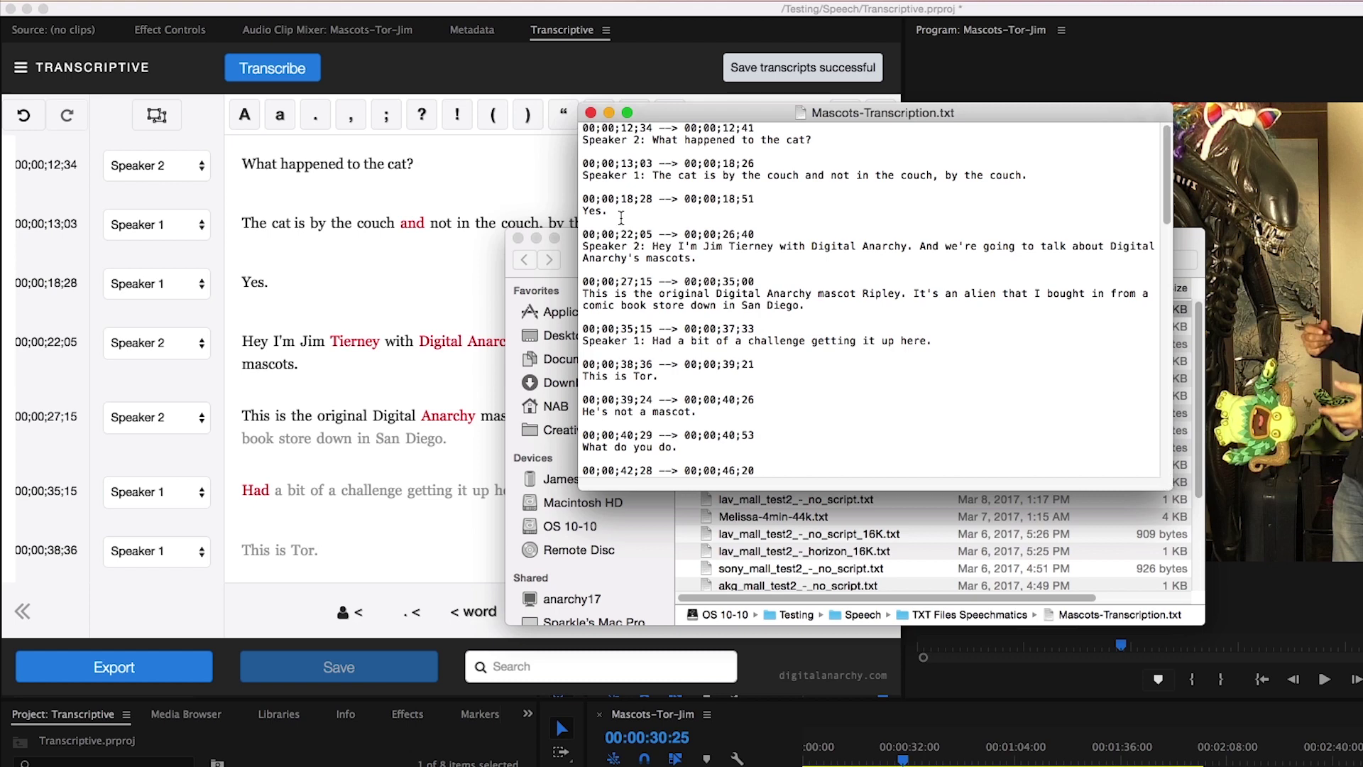
Back in Premiere Pro, choose the SRT exporter in the Transcriptive Export dialog
click(371, 271)
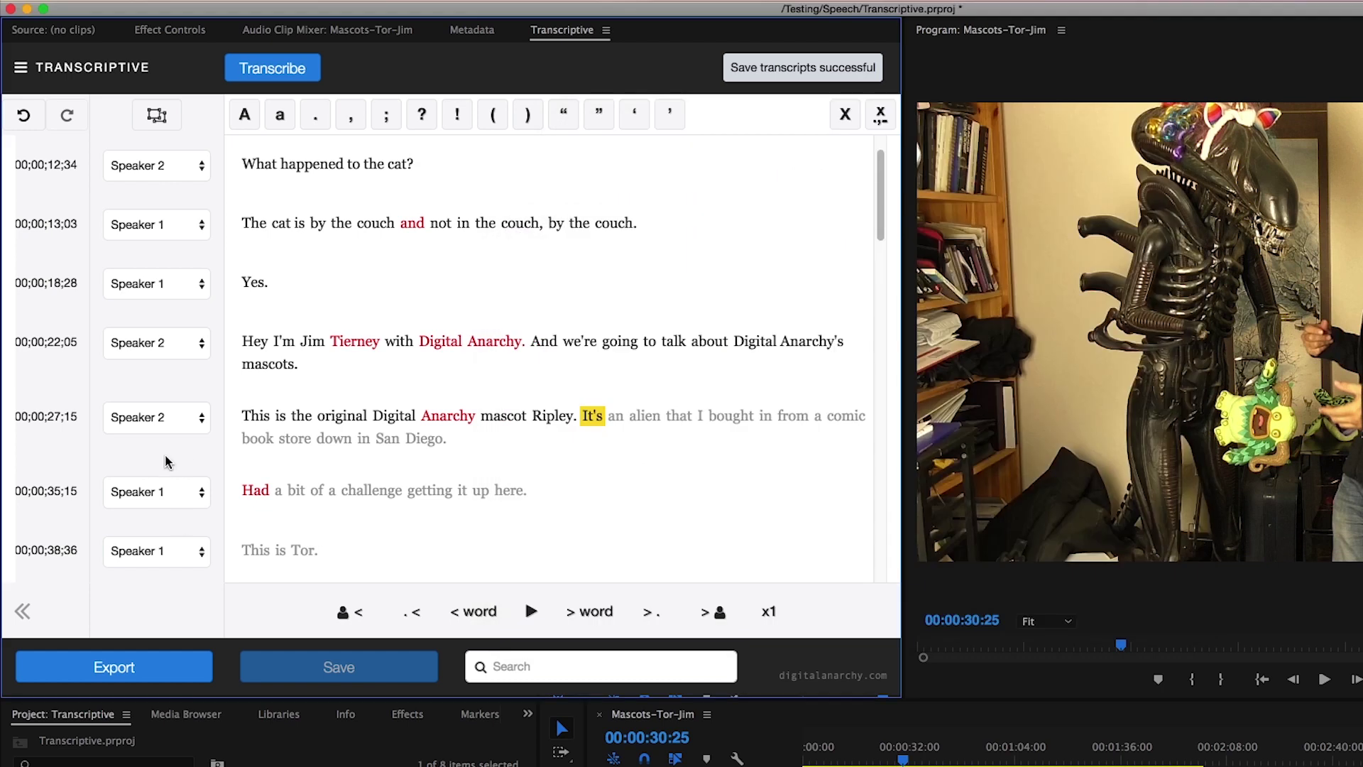
click(161, 673)
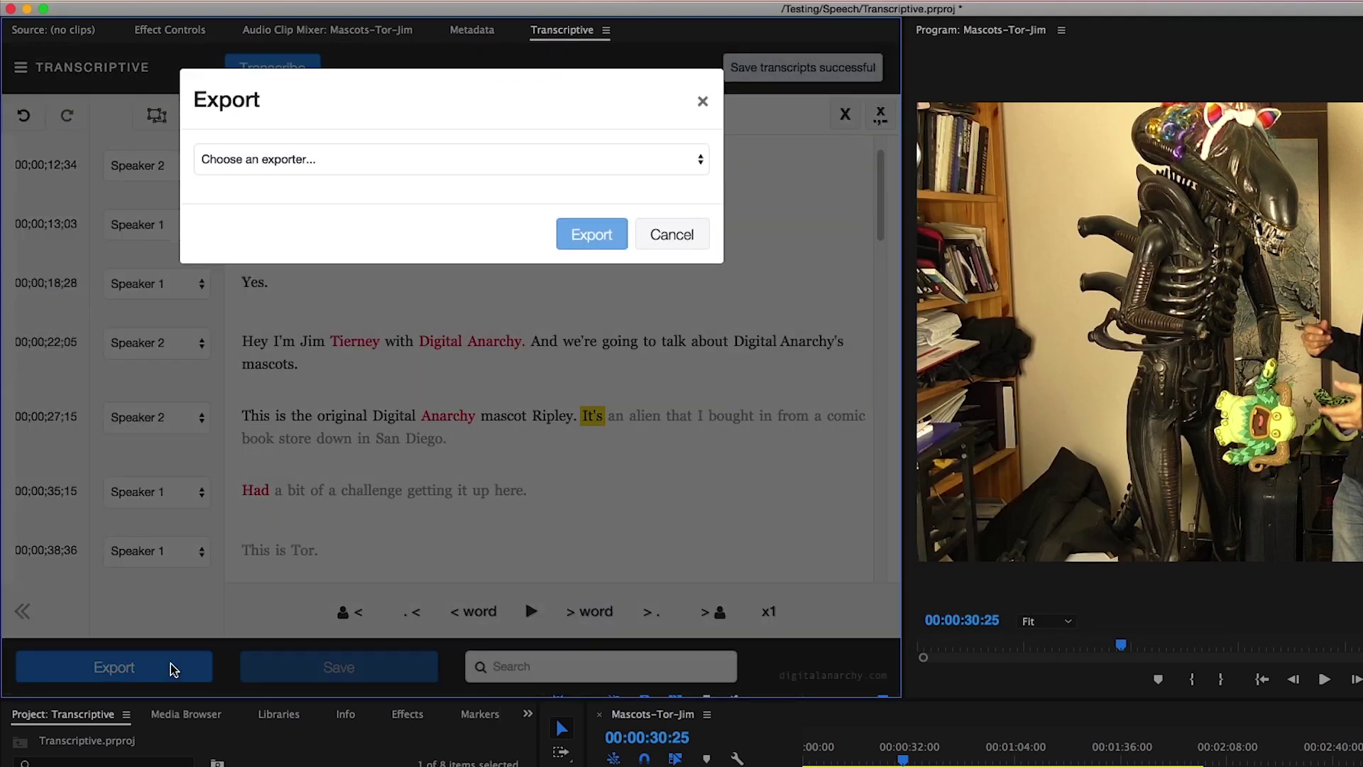
click(470, 161)
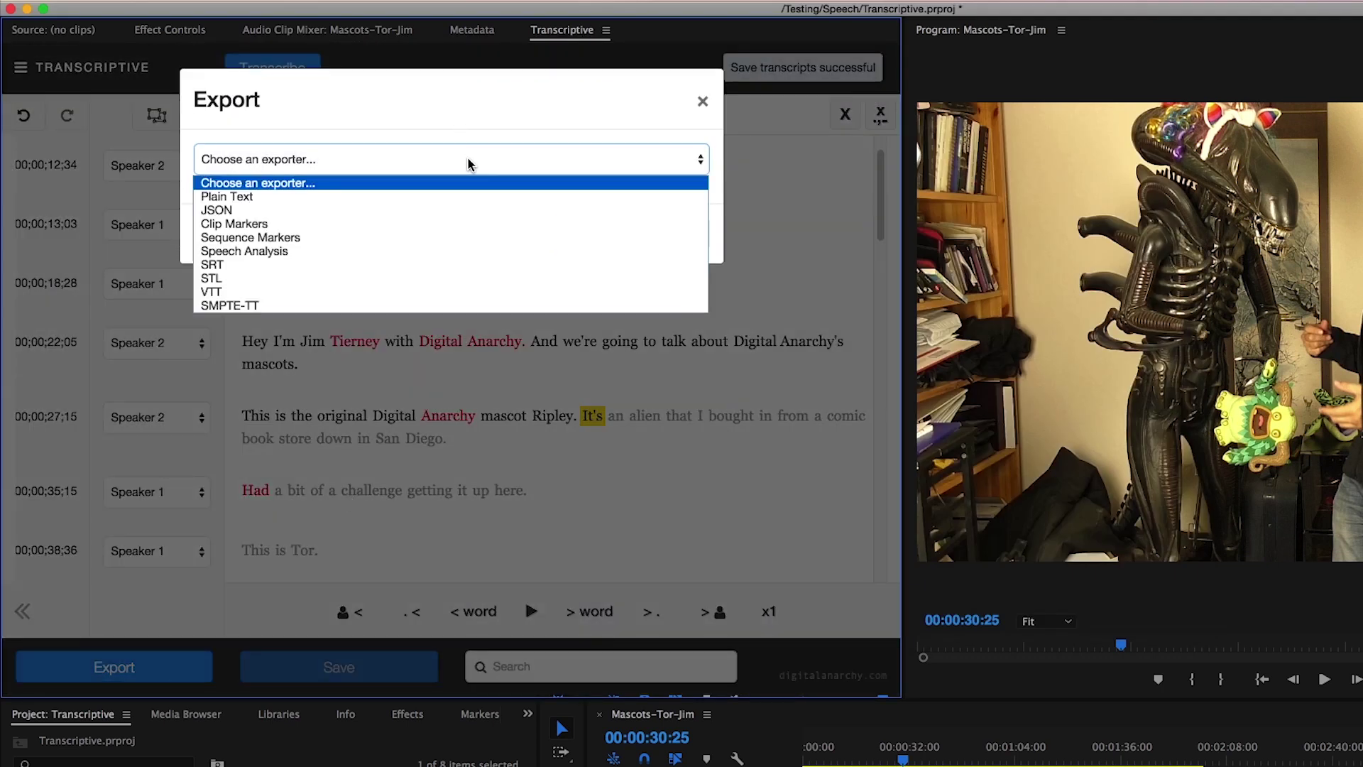
click(374, 265)
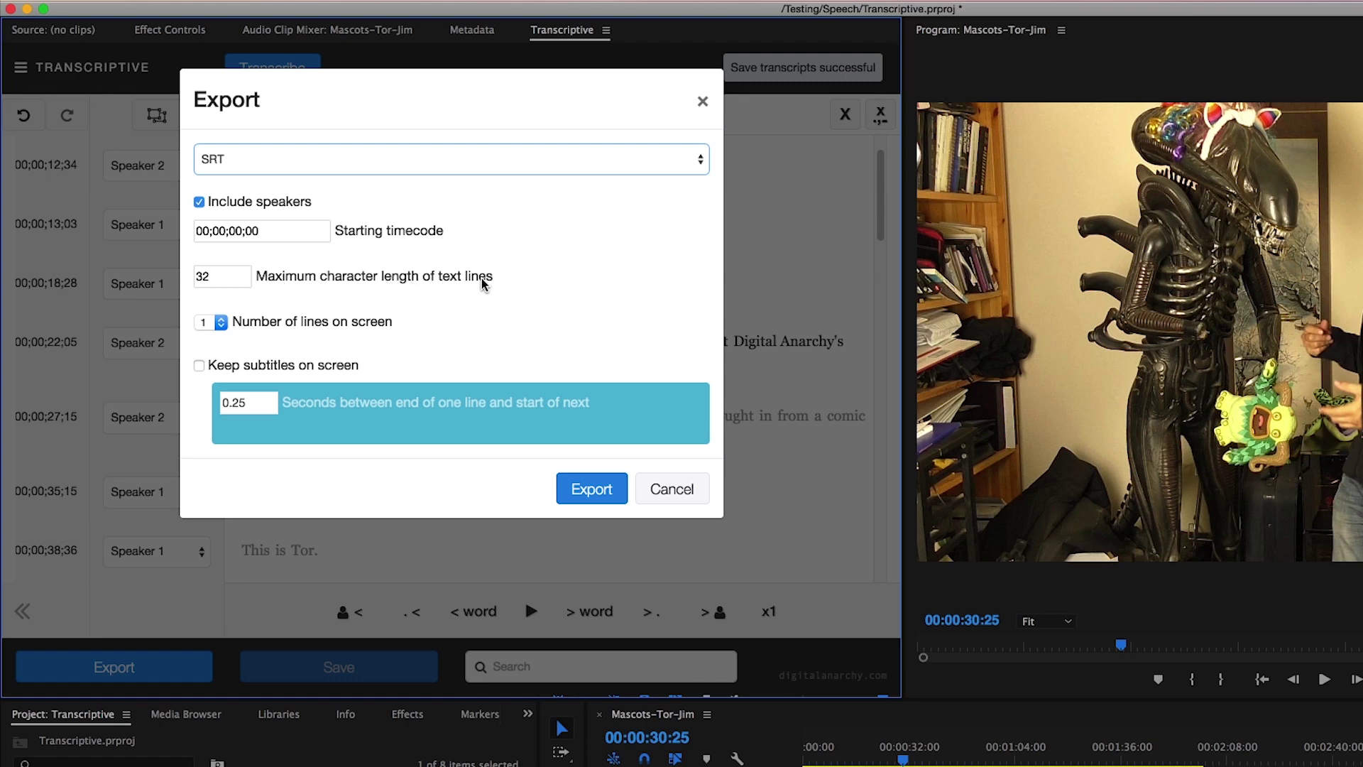
Set SRT max character length to 60, one line on screen, and keep subtitles on screen
click(225, 276)
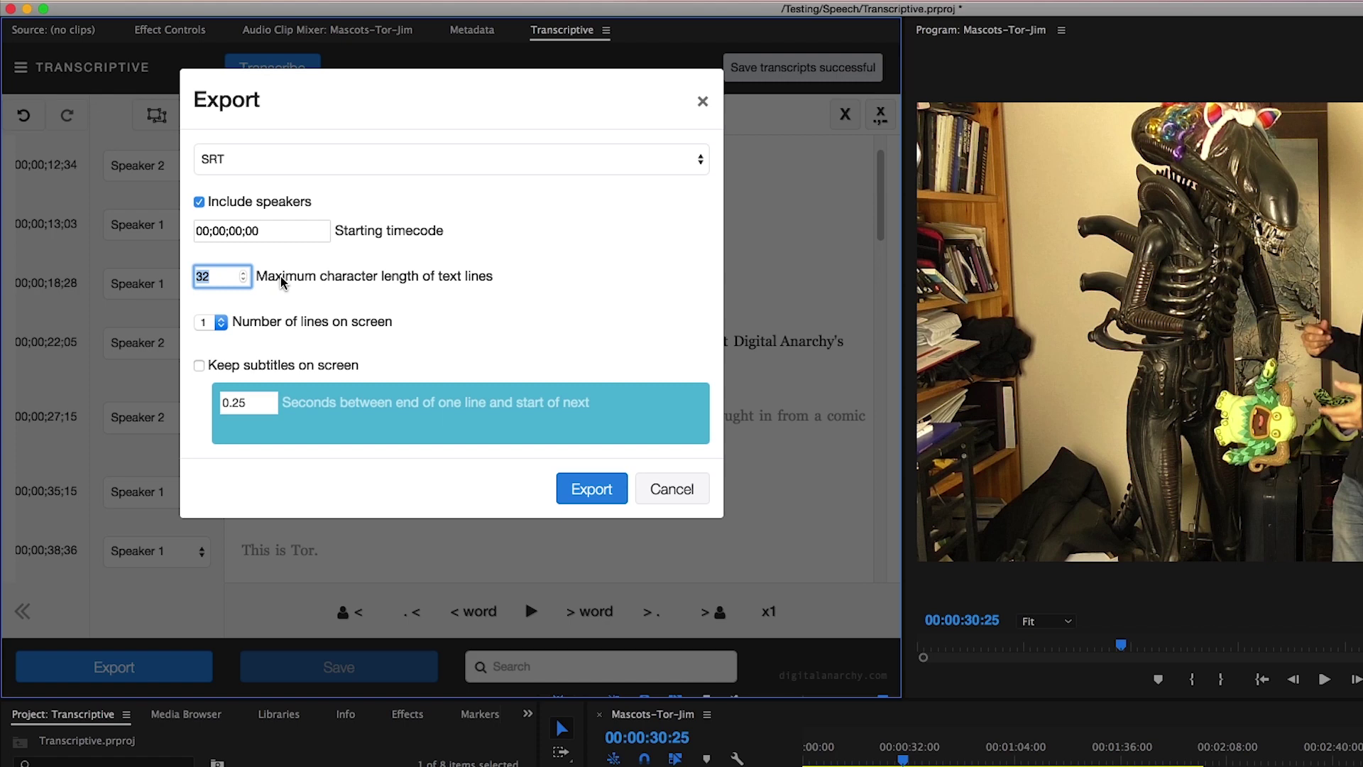
text(60)
click(213, 324)
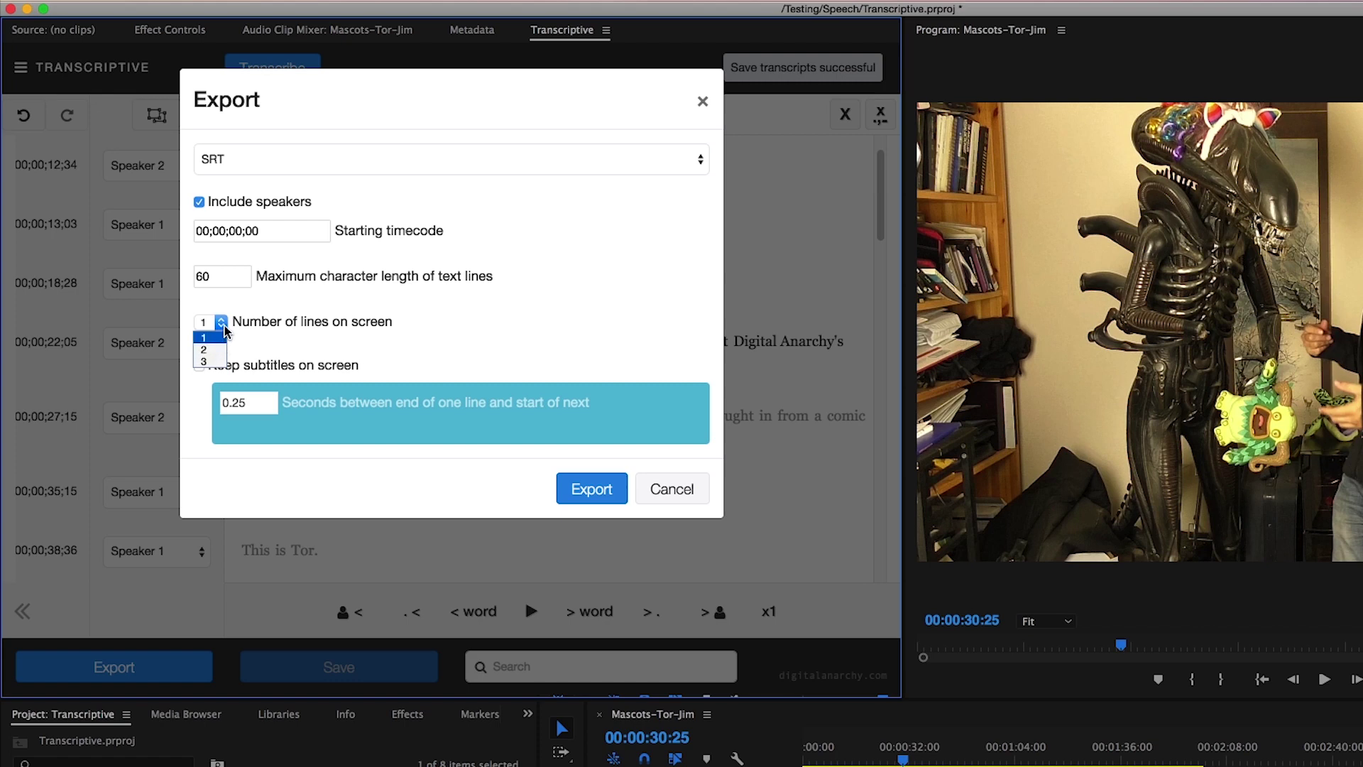
click(224, 331)
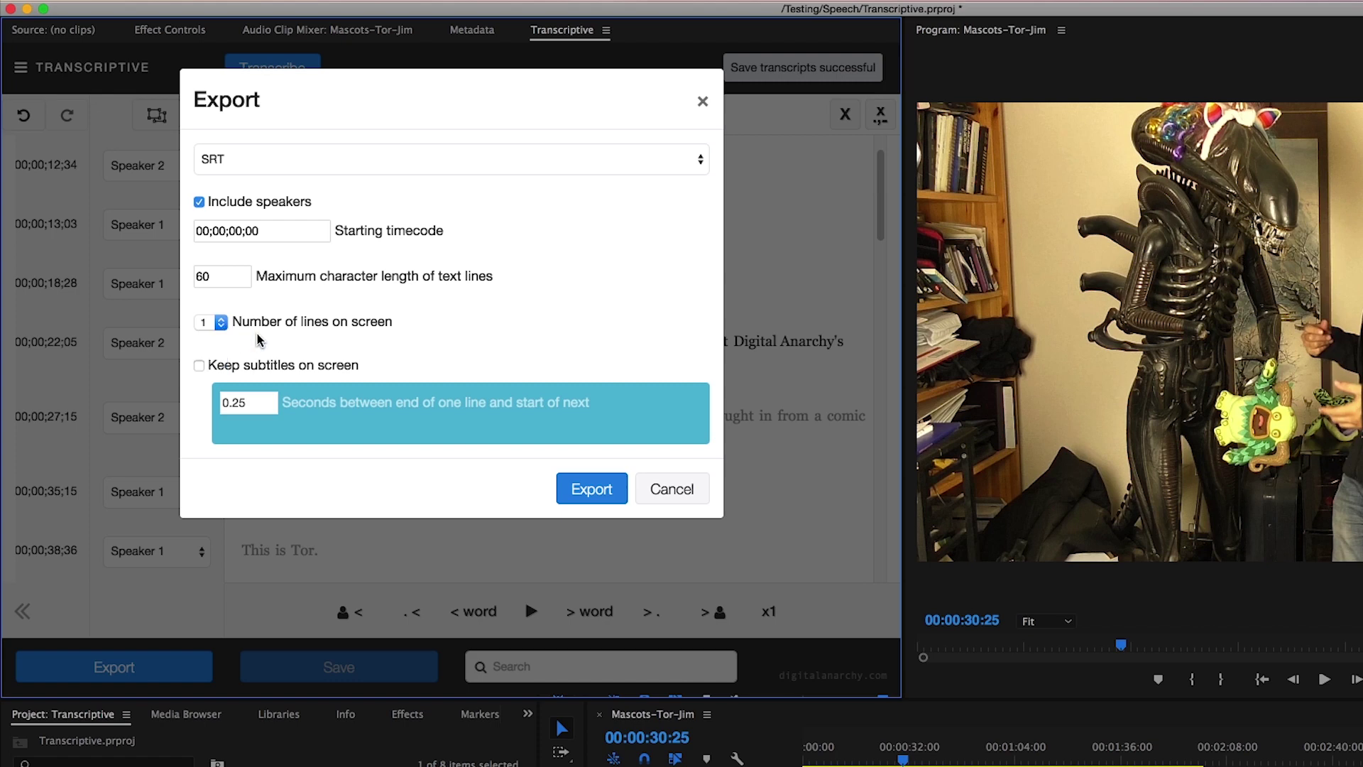
click(223, 366)
click(199, 367)
click(199, 366)
Save the SRT export as Mascots-Transcription.srt in the Speech > SRT Files folder
click(600, 489)
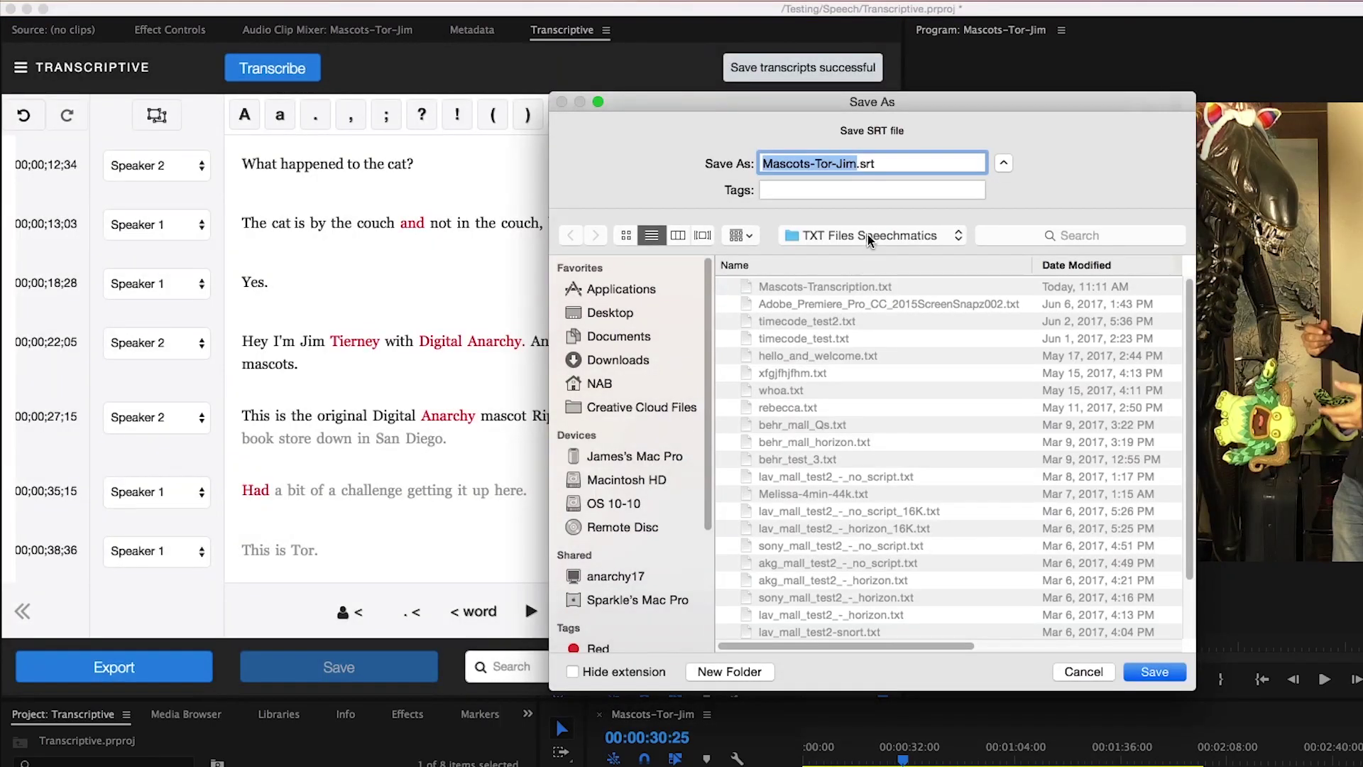
click(869, 239)
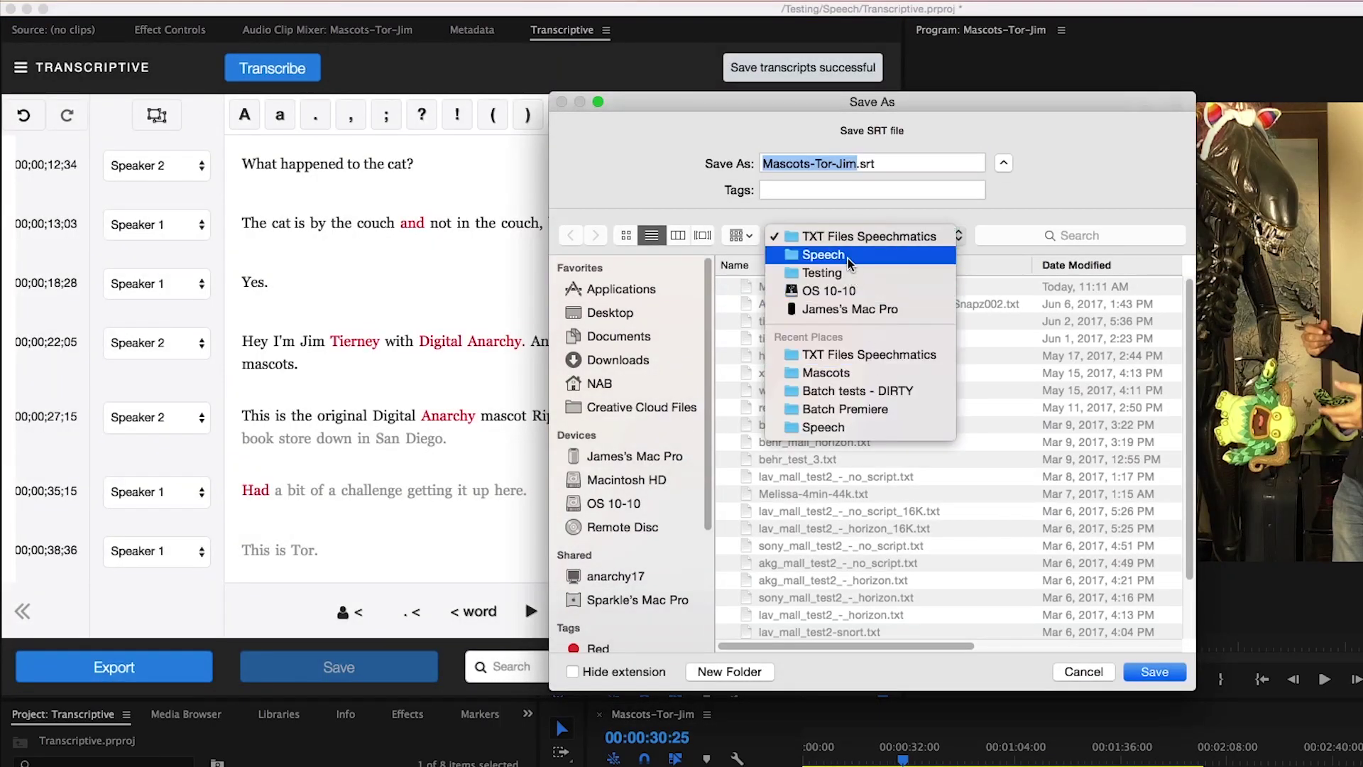
click(848, 255)
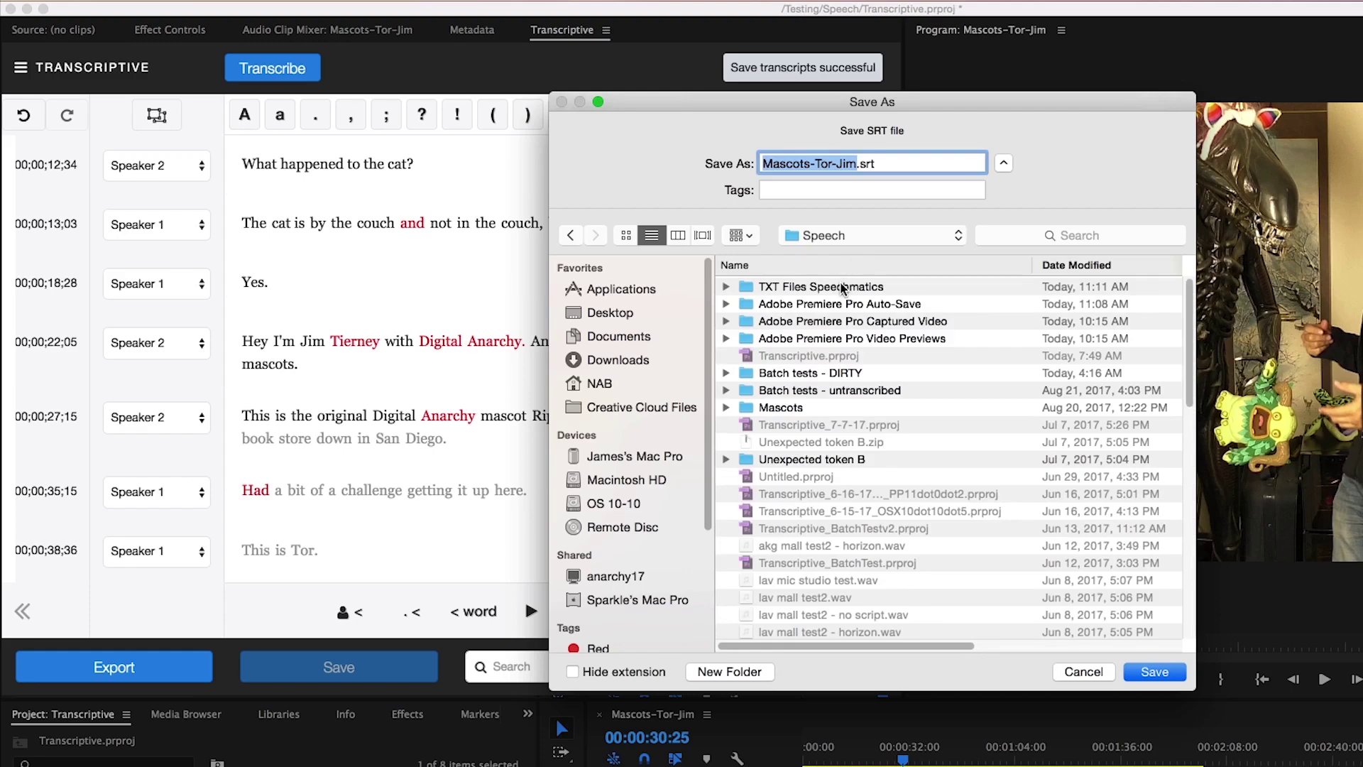
scroll(830, 443, down, 5)
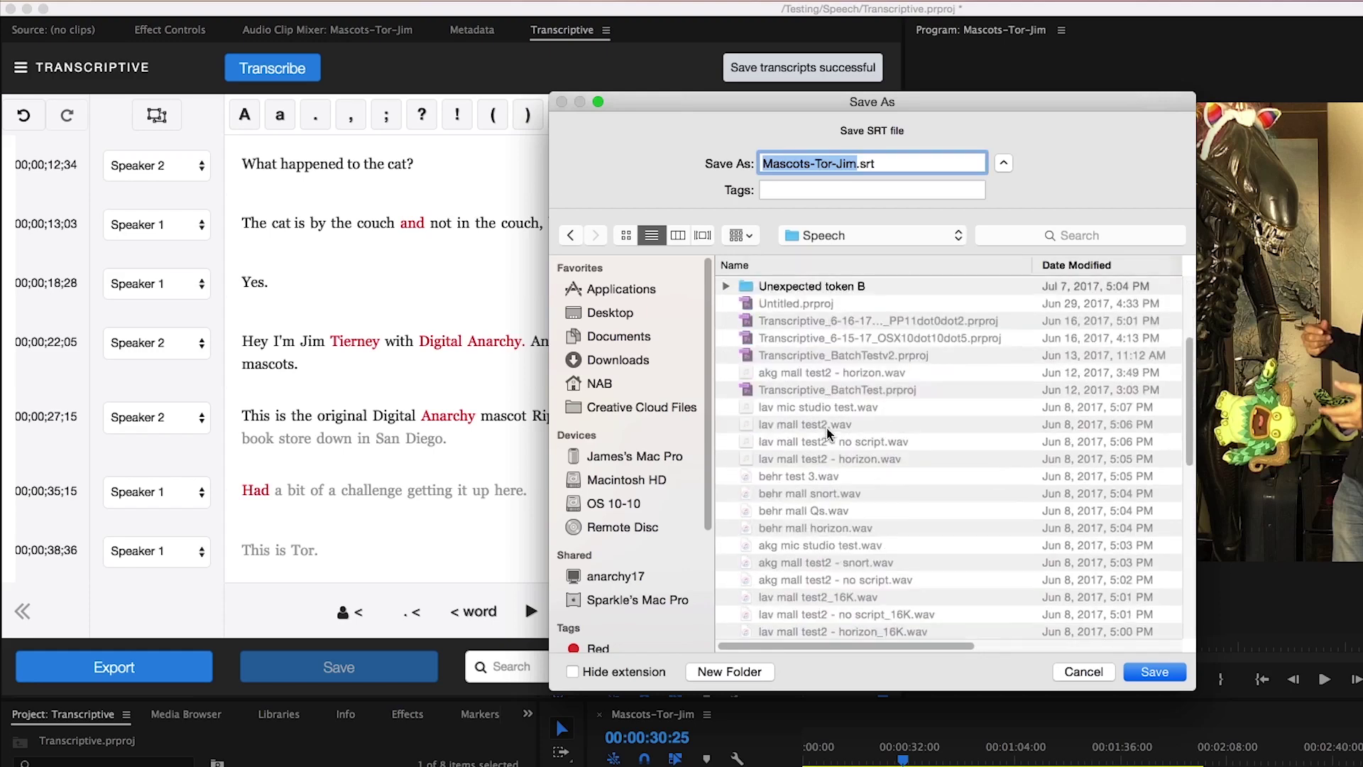
scroll(827, 433, down, 5)
double_click(782, 377)
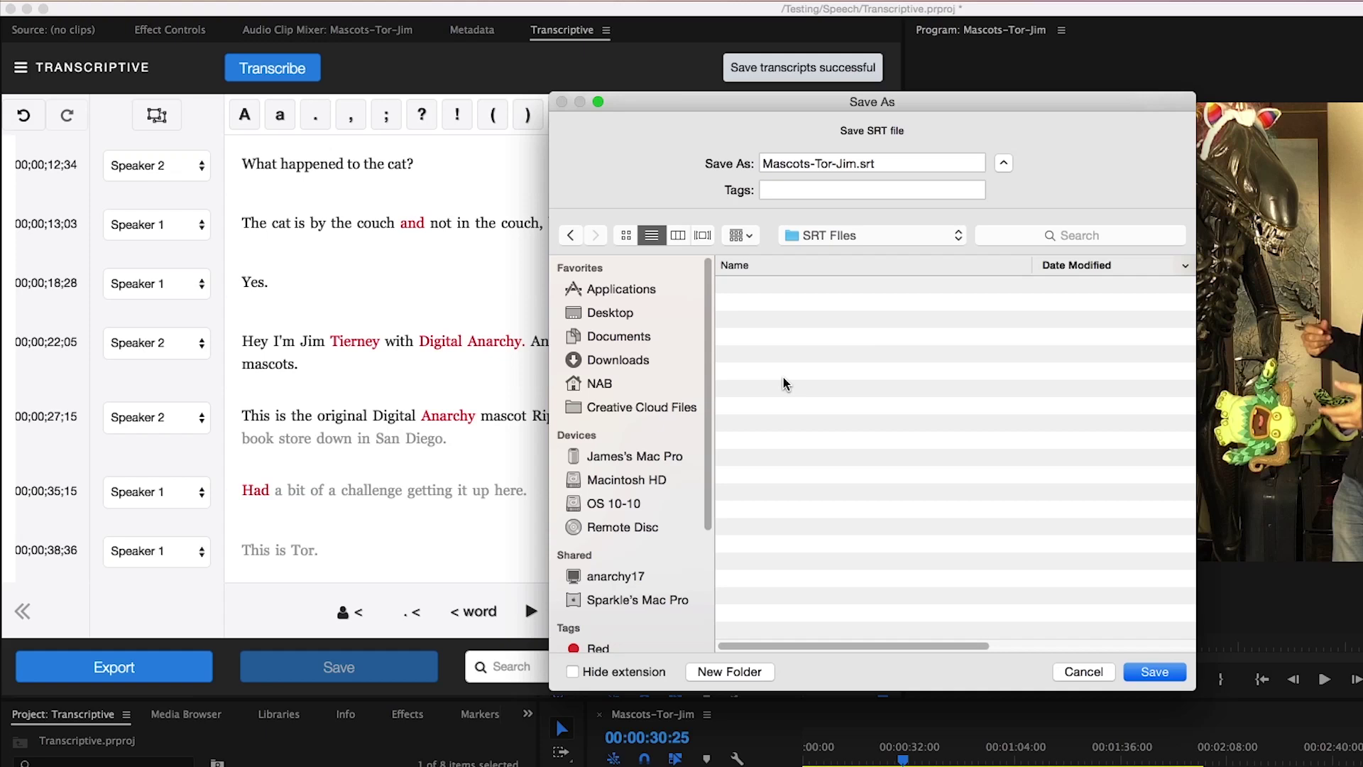
drag(857, 164, 820, 171)
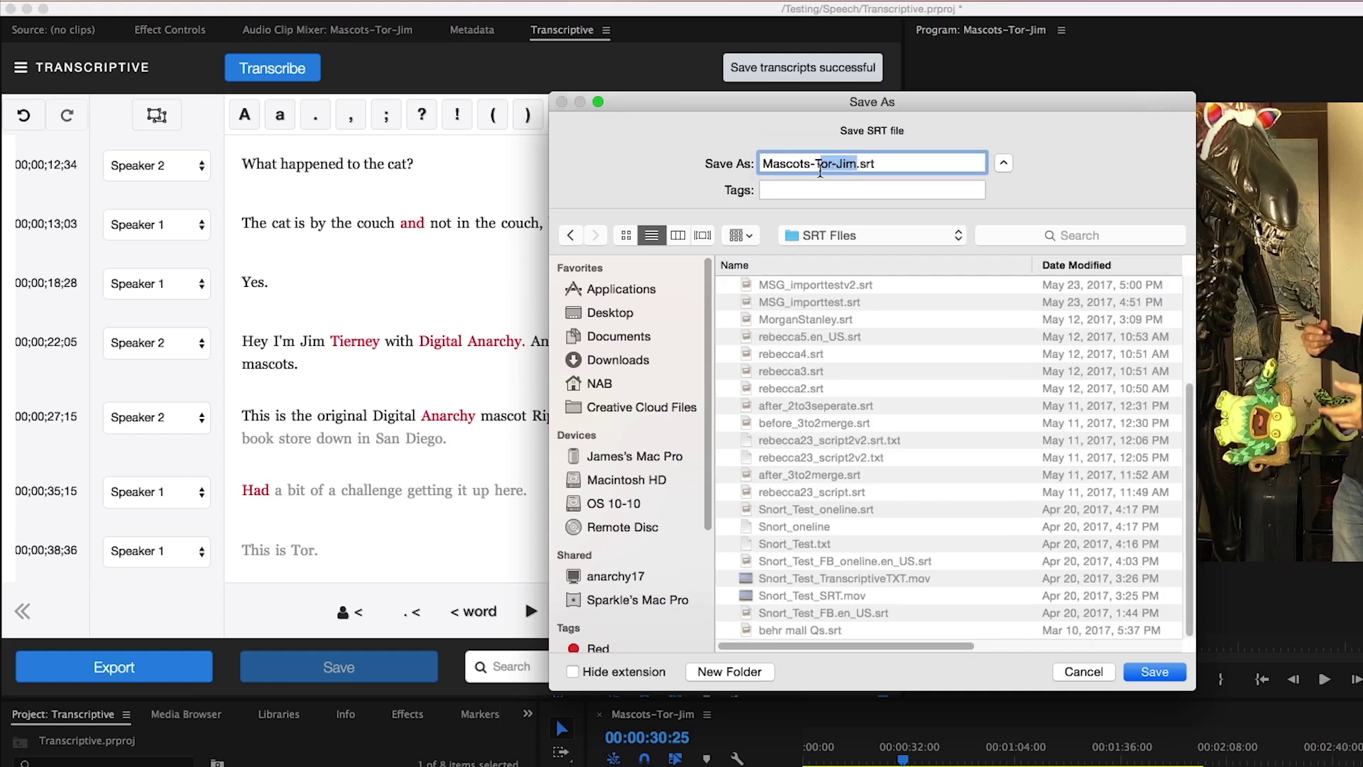
text(ranscription)
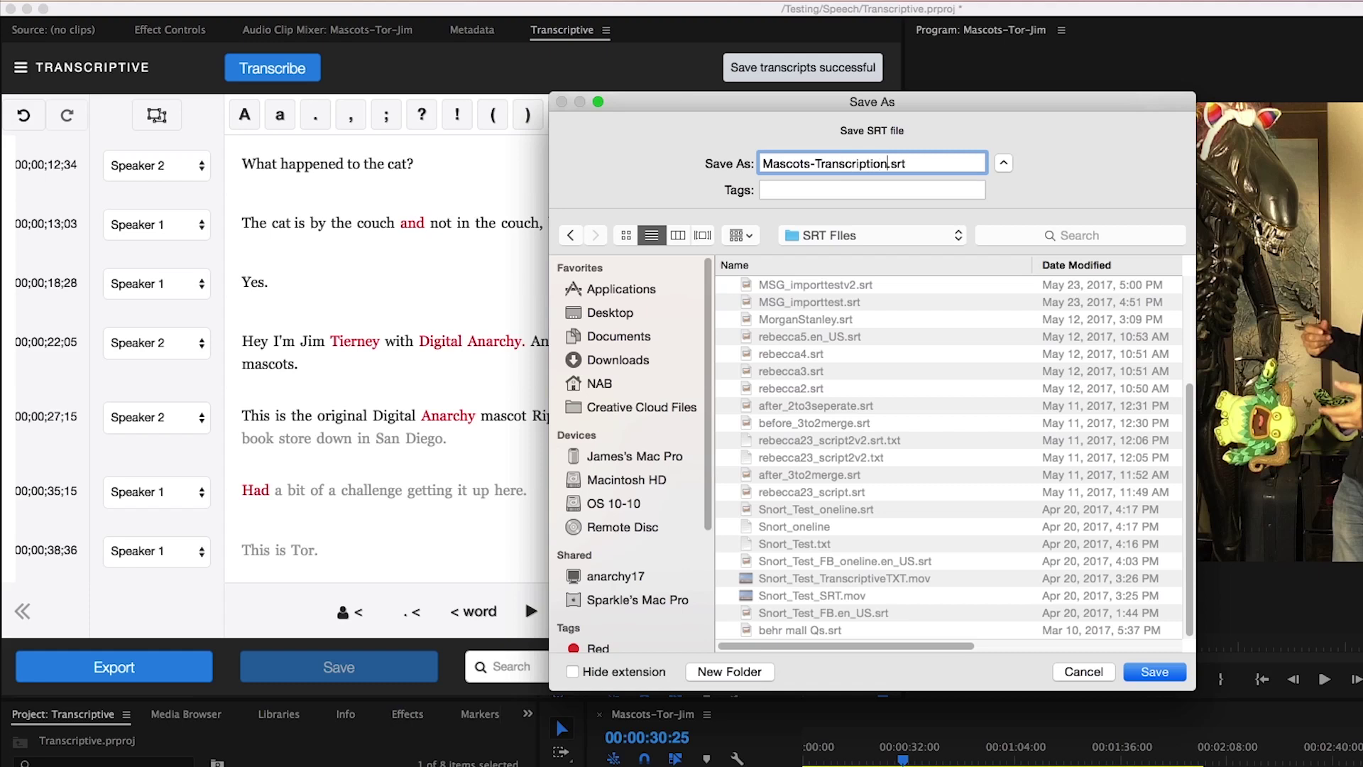
click(1161, 671)
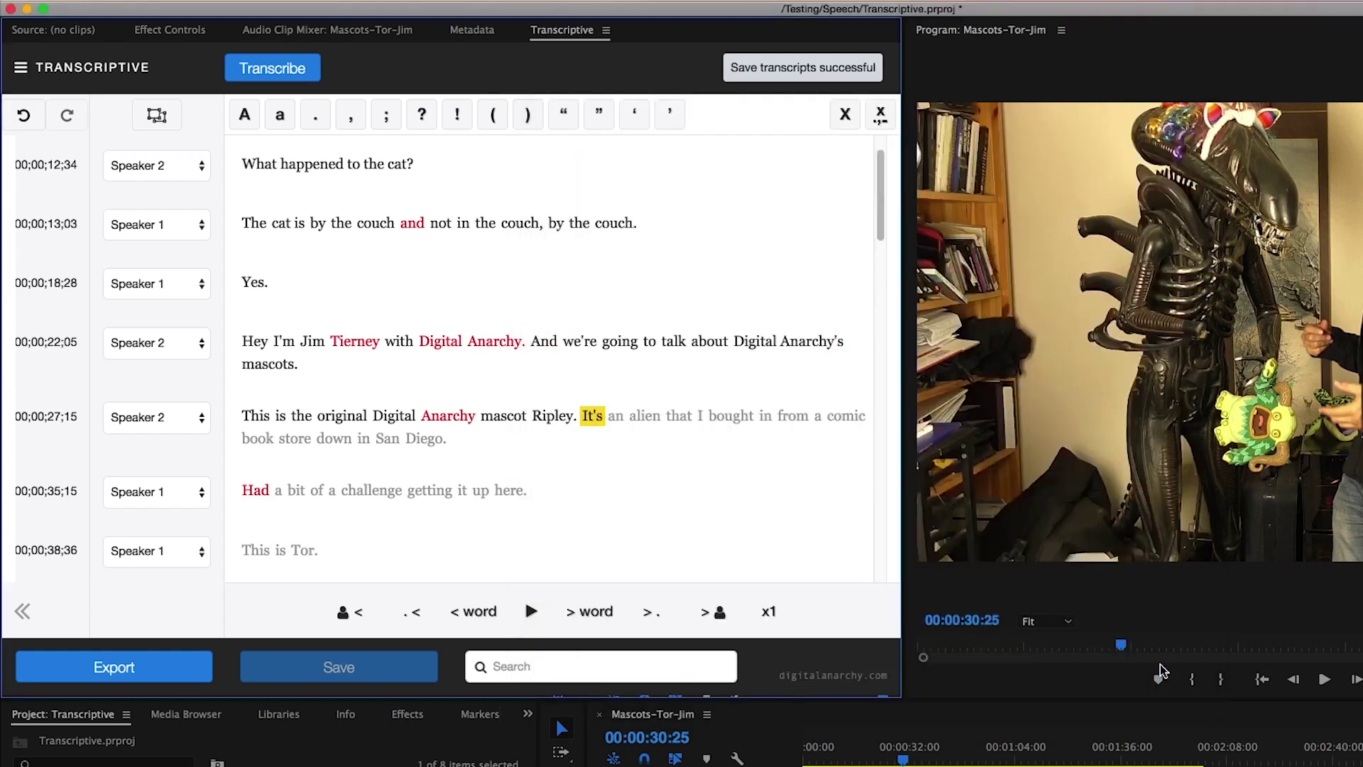
key(super+Tab)
key(super+Tab)
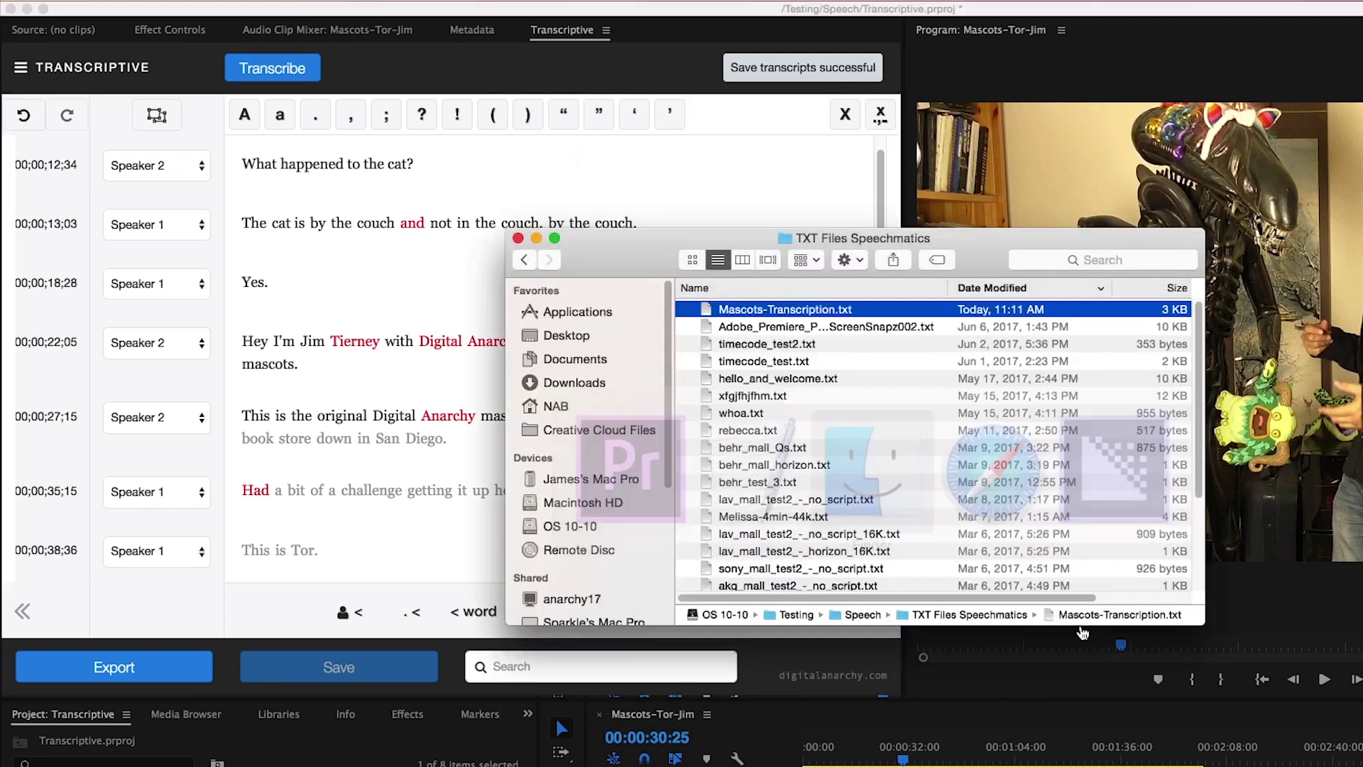
In Finder, go from Speech into SRT Files and select Mascots-Transcription.srt
double_click(859, 616)
double_click(752, 336)
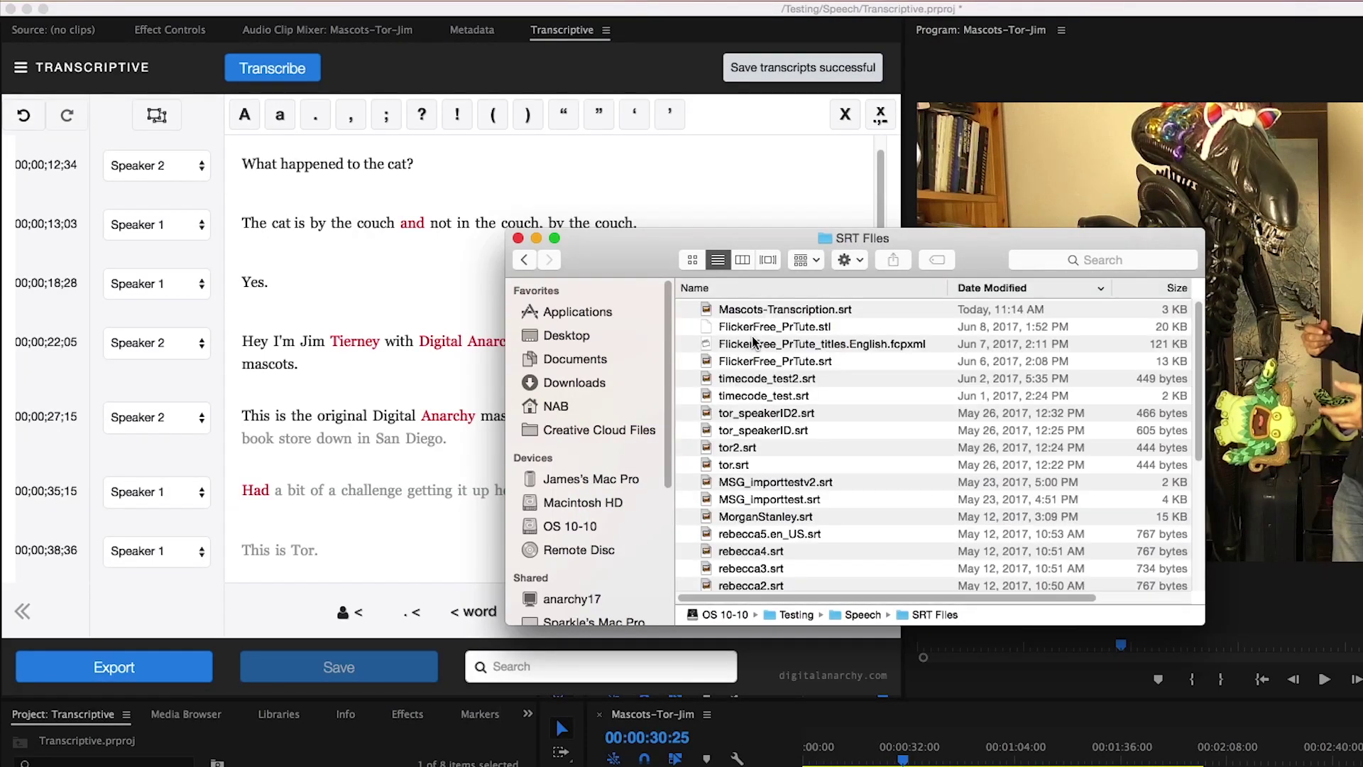
click(781, 310)
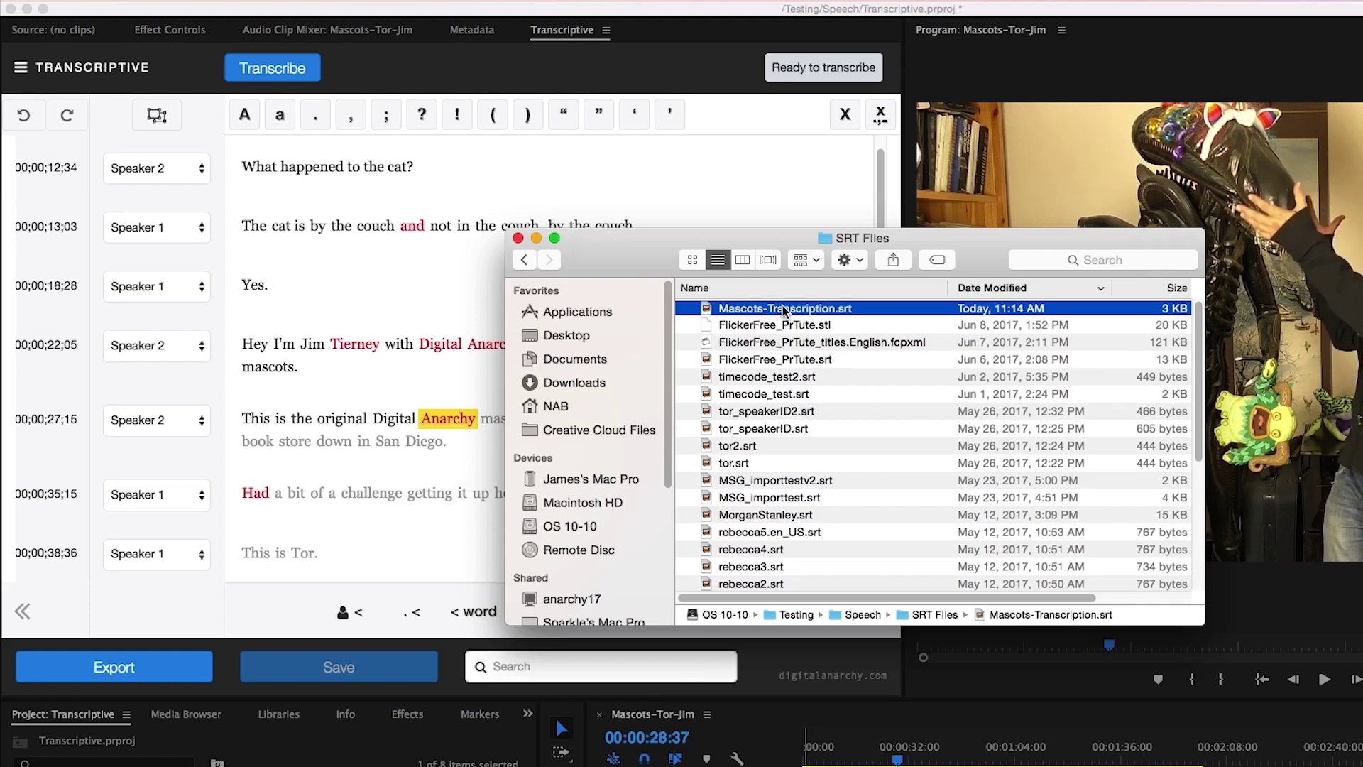
Open Mascots-Transcription.srt in TextEdit, inspect the first caption's timecode, then return to Premiere Pro
drag(784, 310, 720, 760)
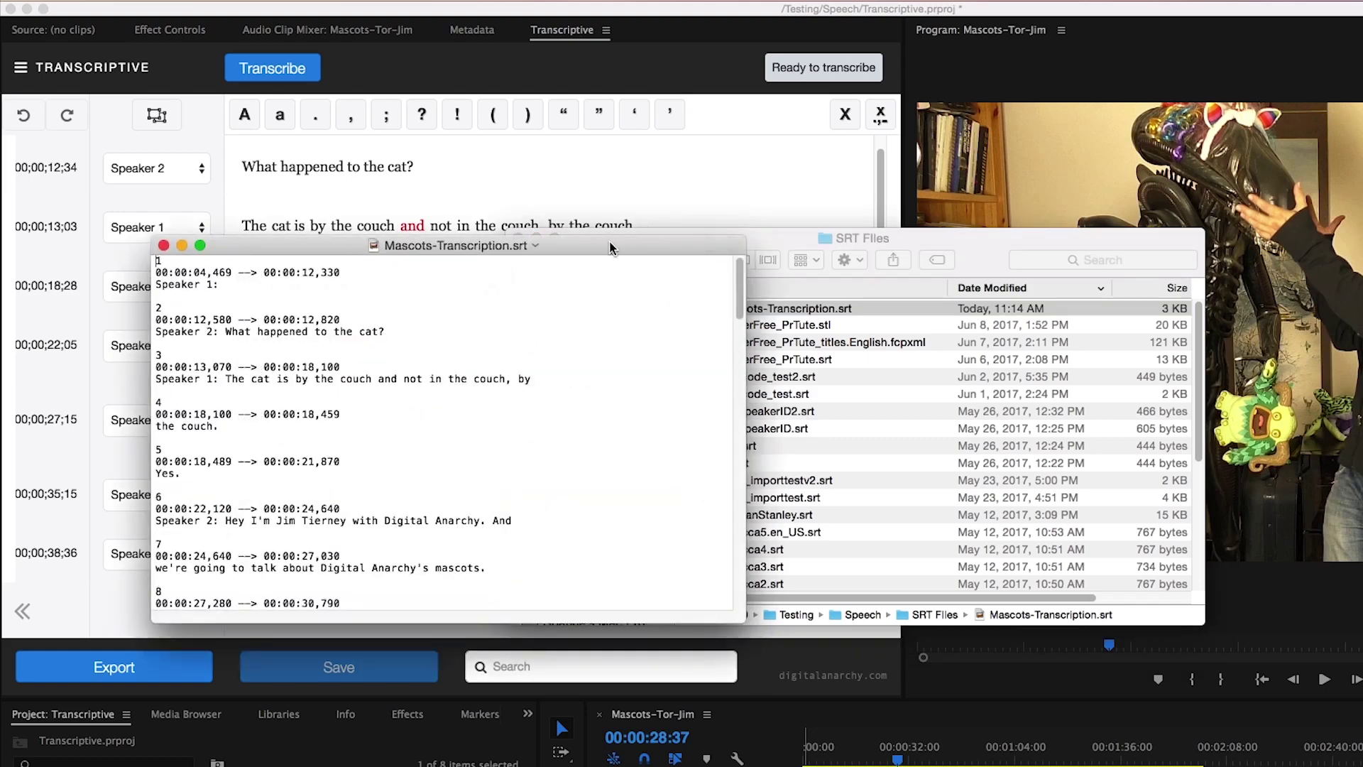
drag(612, 245, 685, 181)
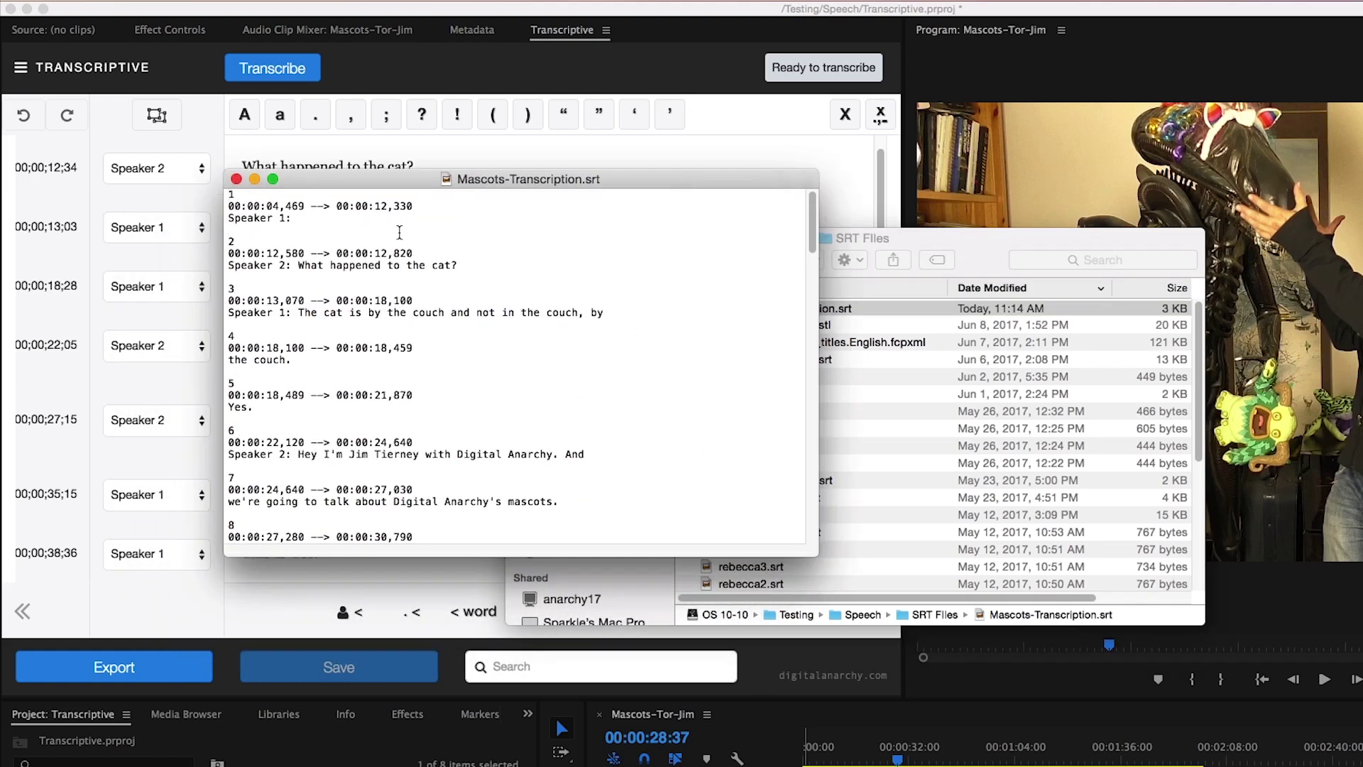
drag(415, 206, 268, 206)
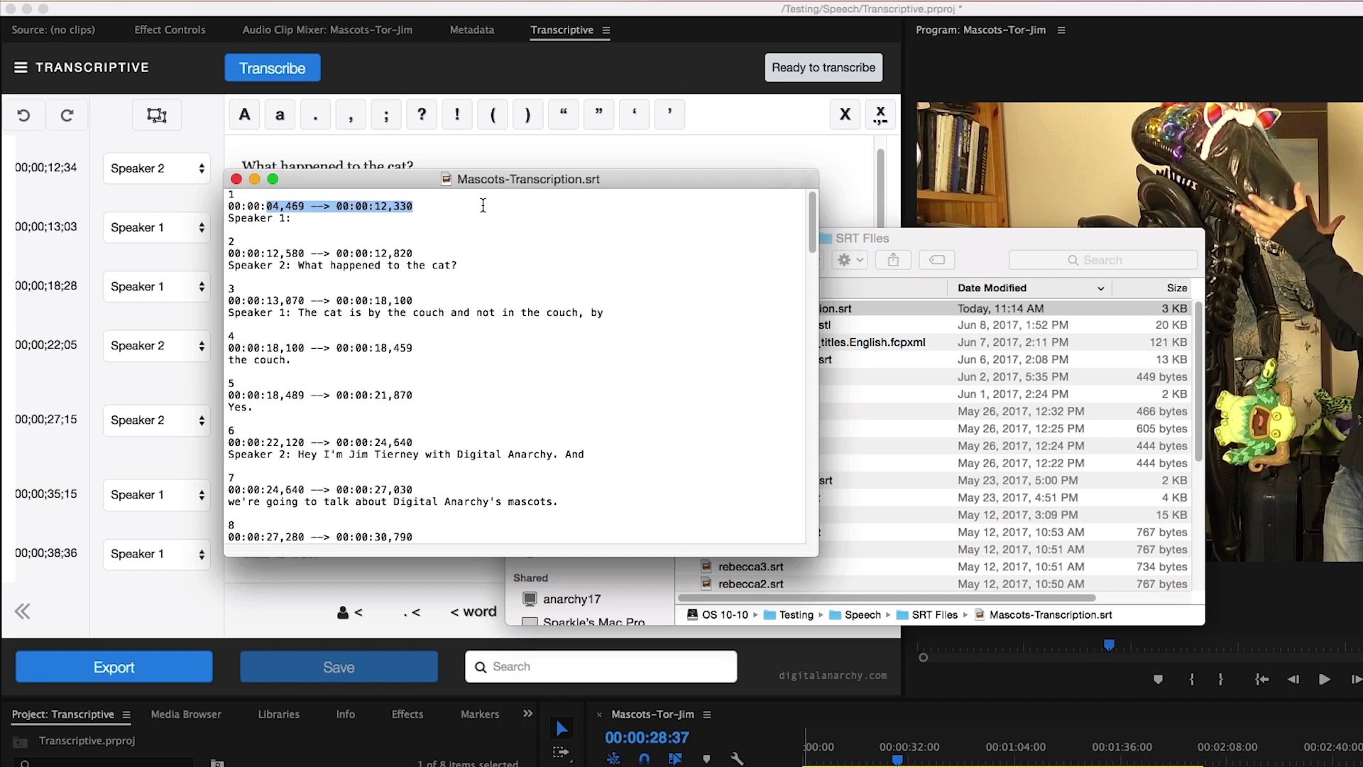
click(369, 221)
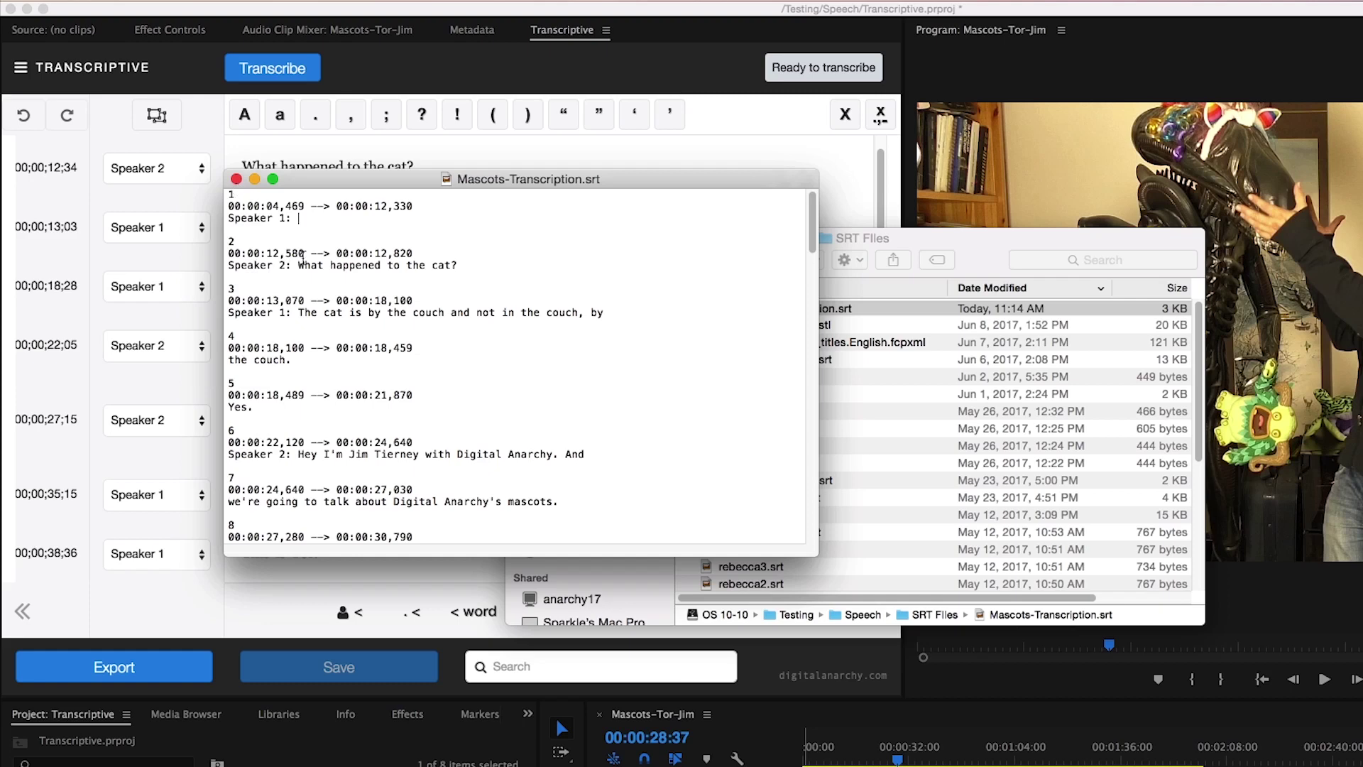
click(298, 146)
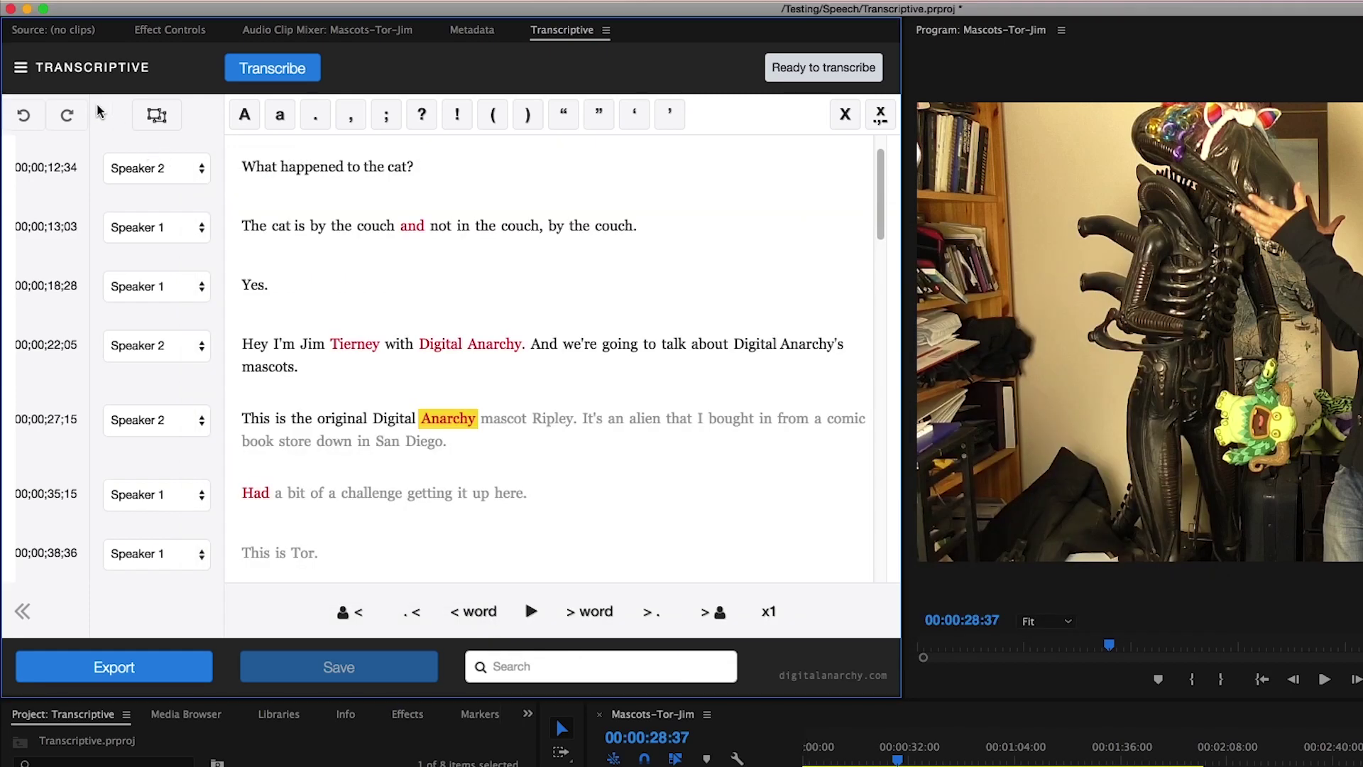
Start a new Transcriptive export and choose the SMPTE-TT exporter
click(147, 671)
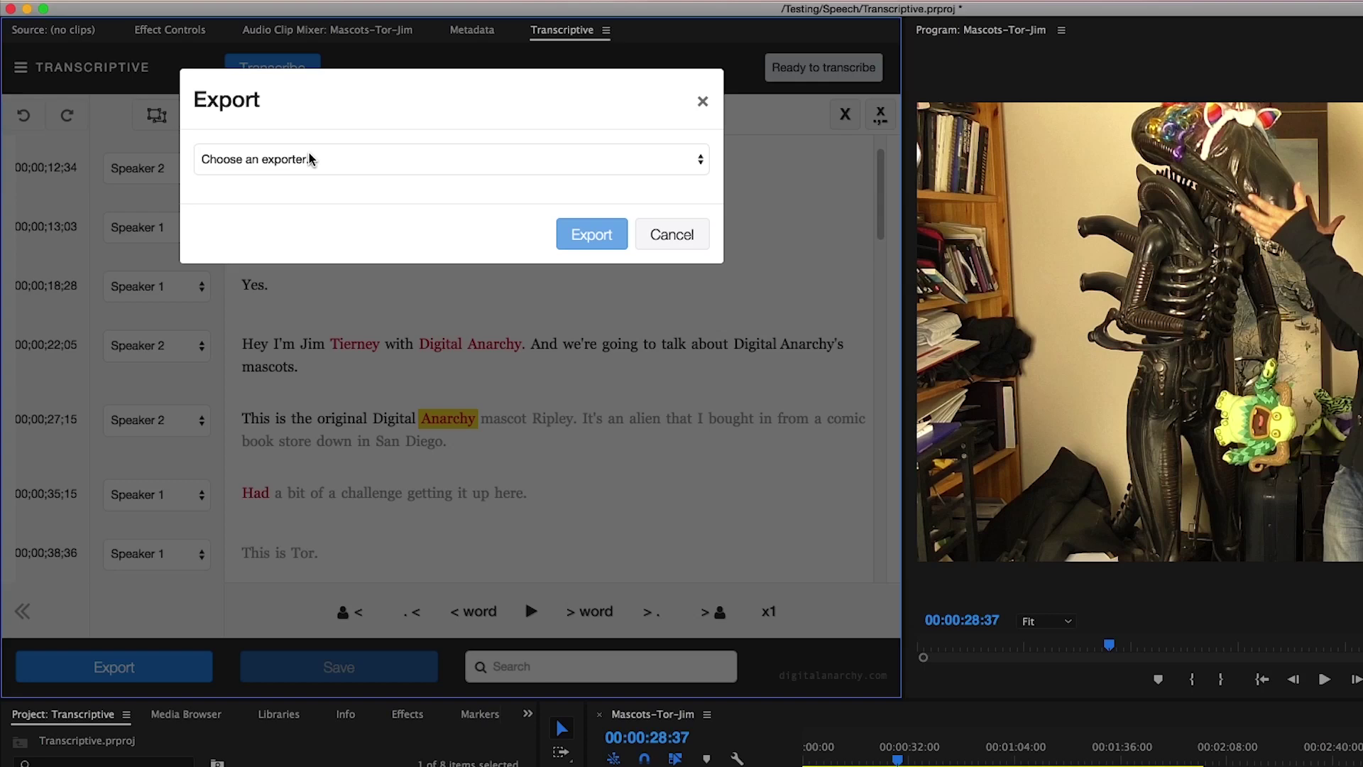
click(310, 154)
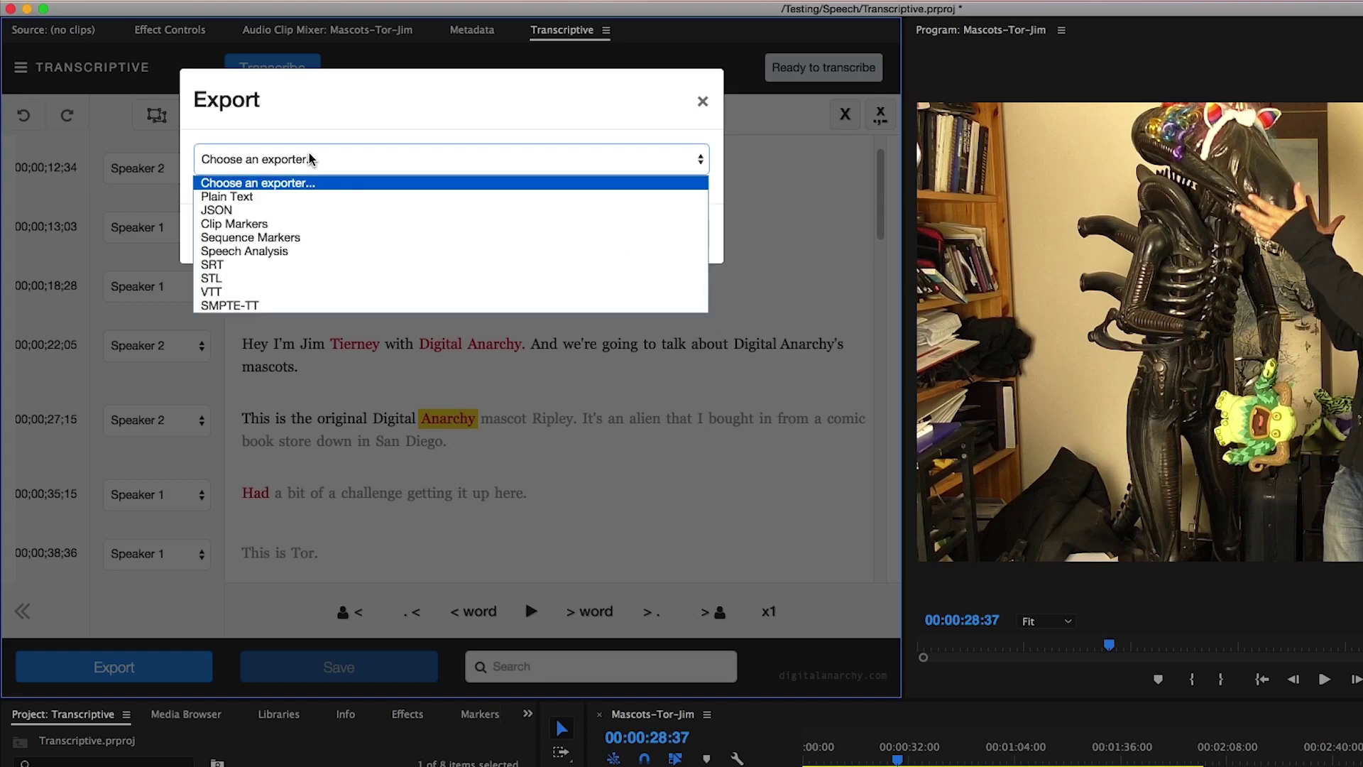
click(258, 307)
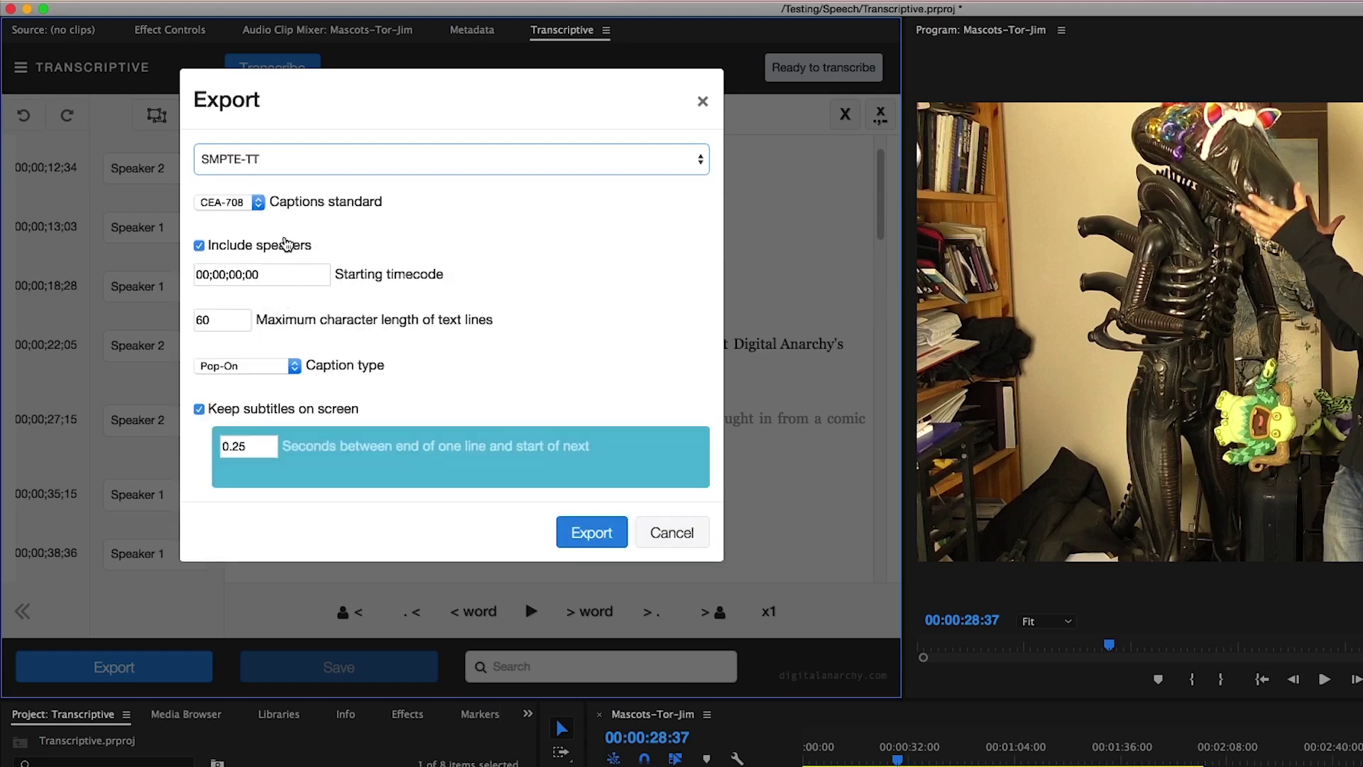
Keep CEA-708 and Pop-On captions and cap SMPTE-TT line length at 32 characters
click(257, 203)
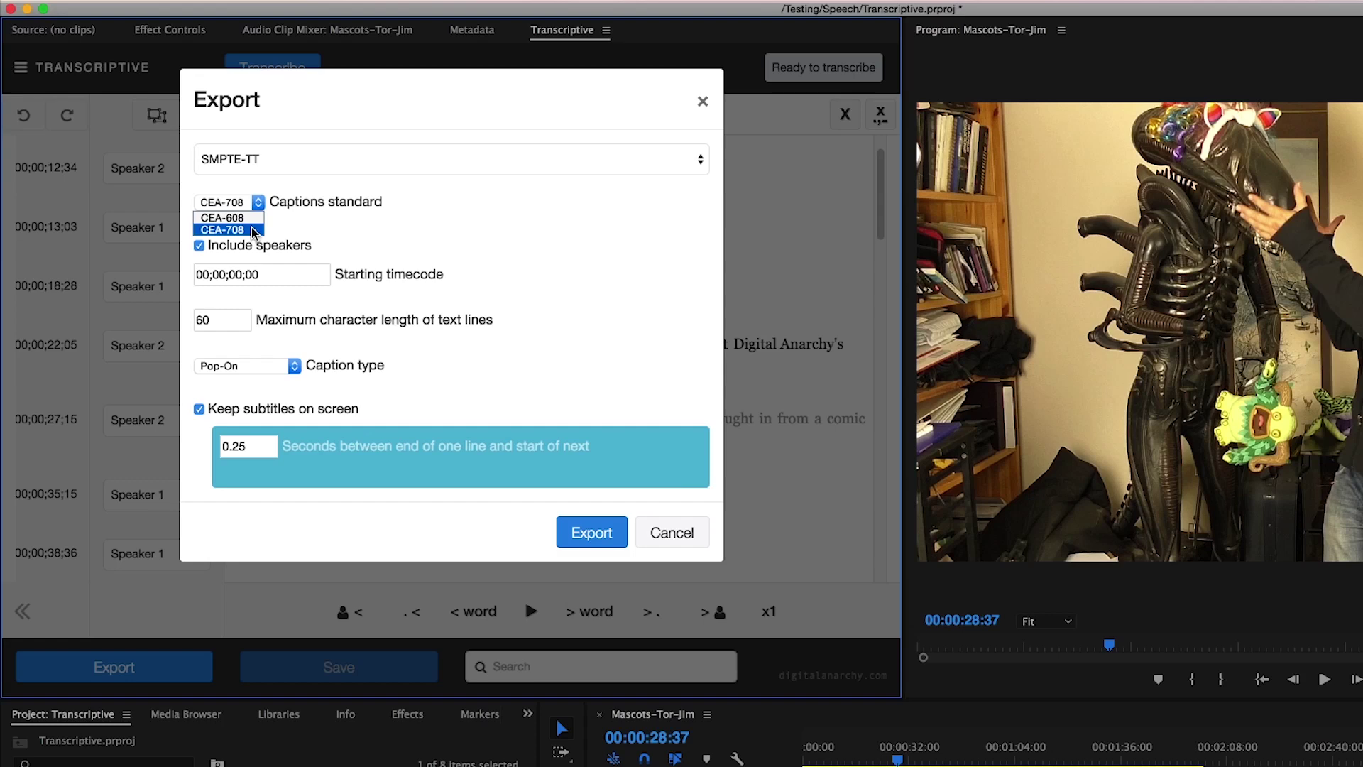
click(311, 235)
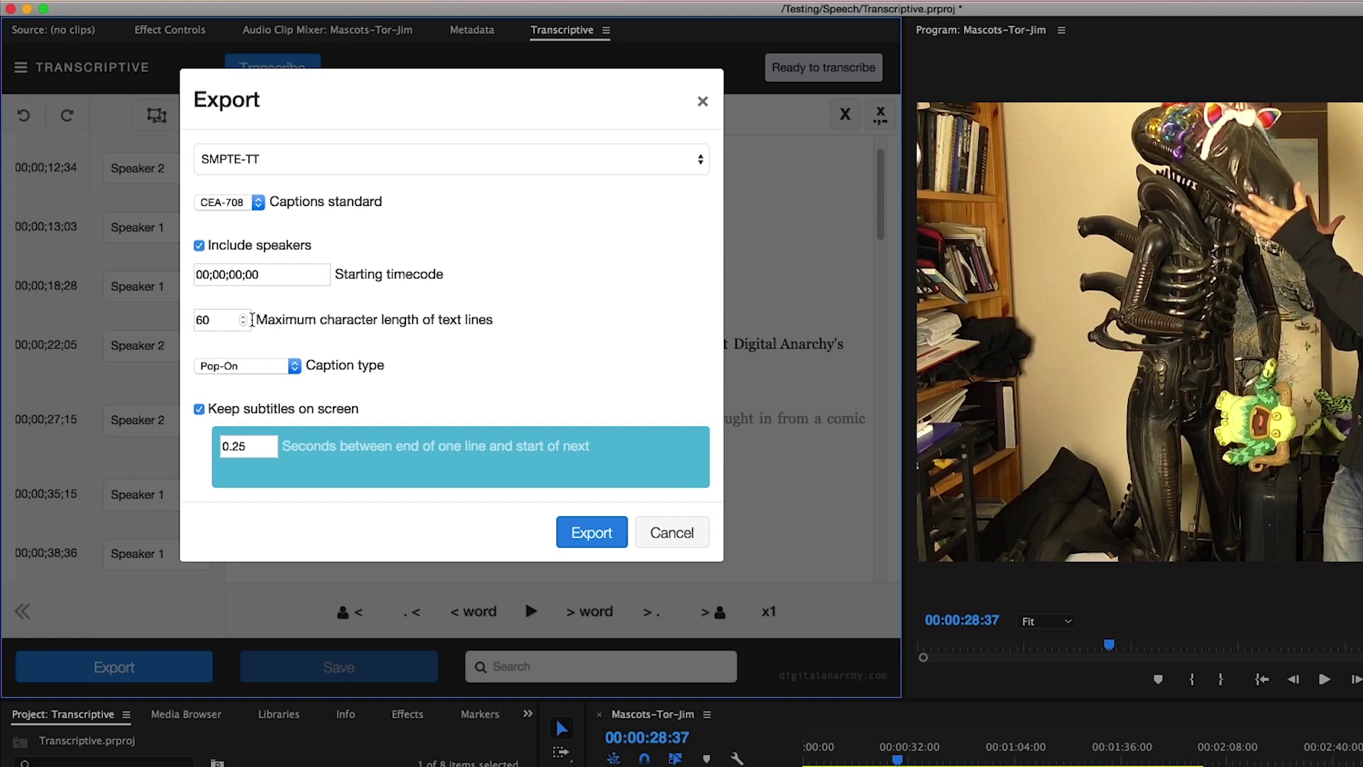
double_click(218, 319)
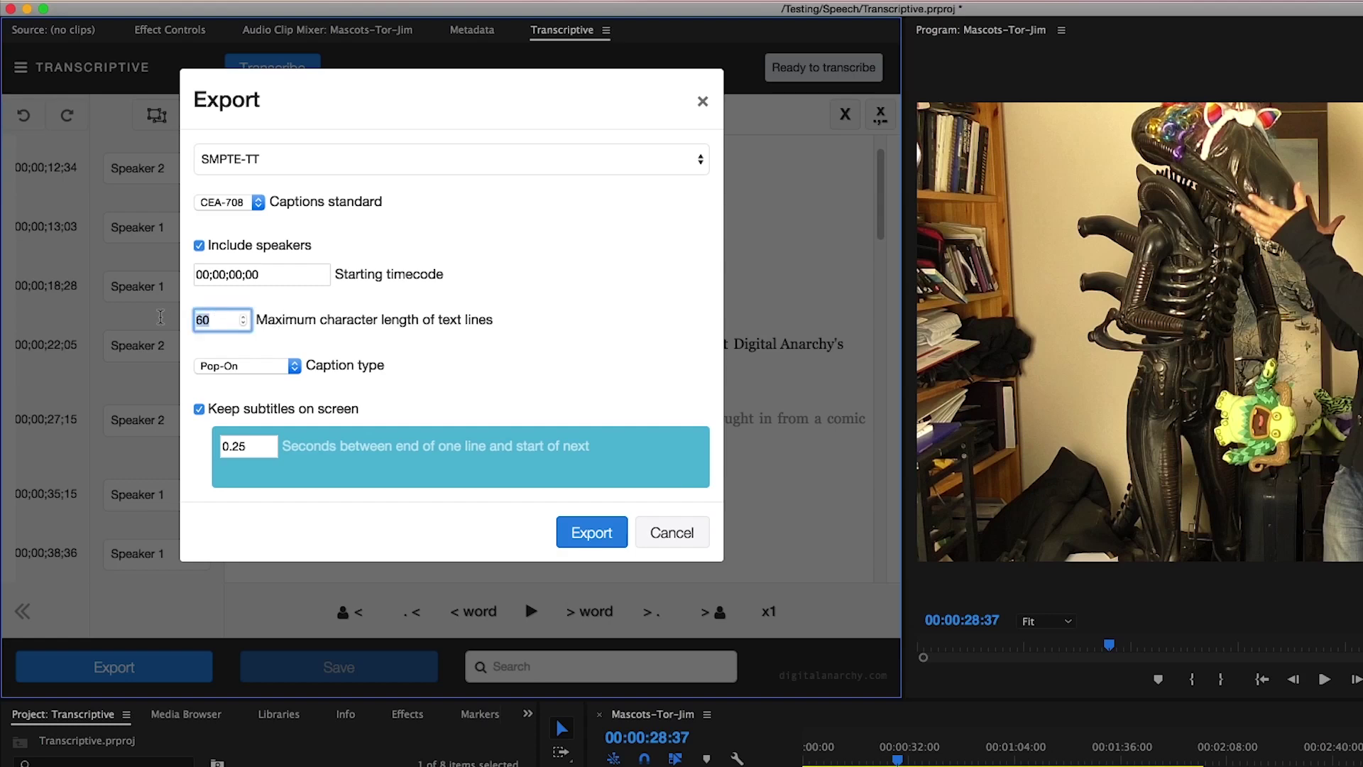
text(32)
click(296, 338)
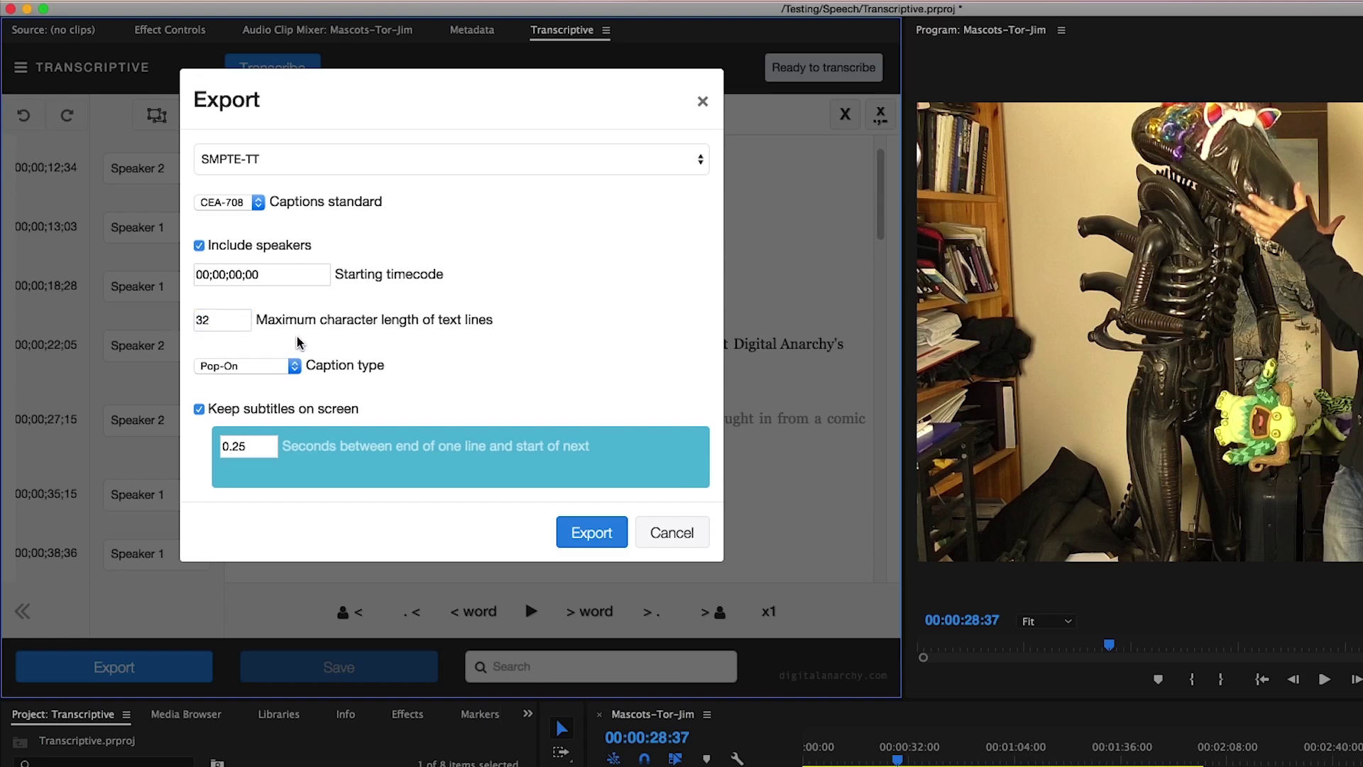
click(270, 374)
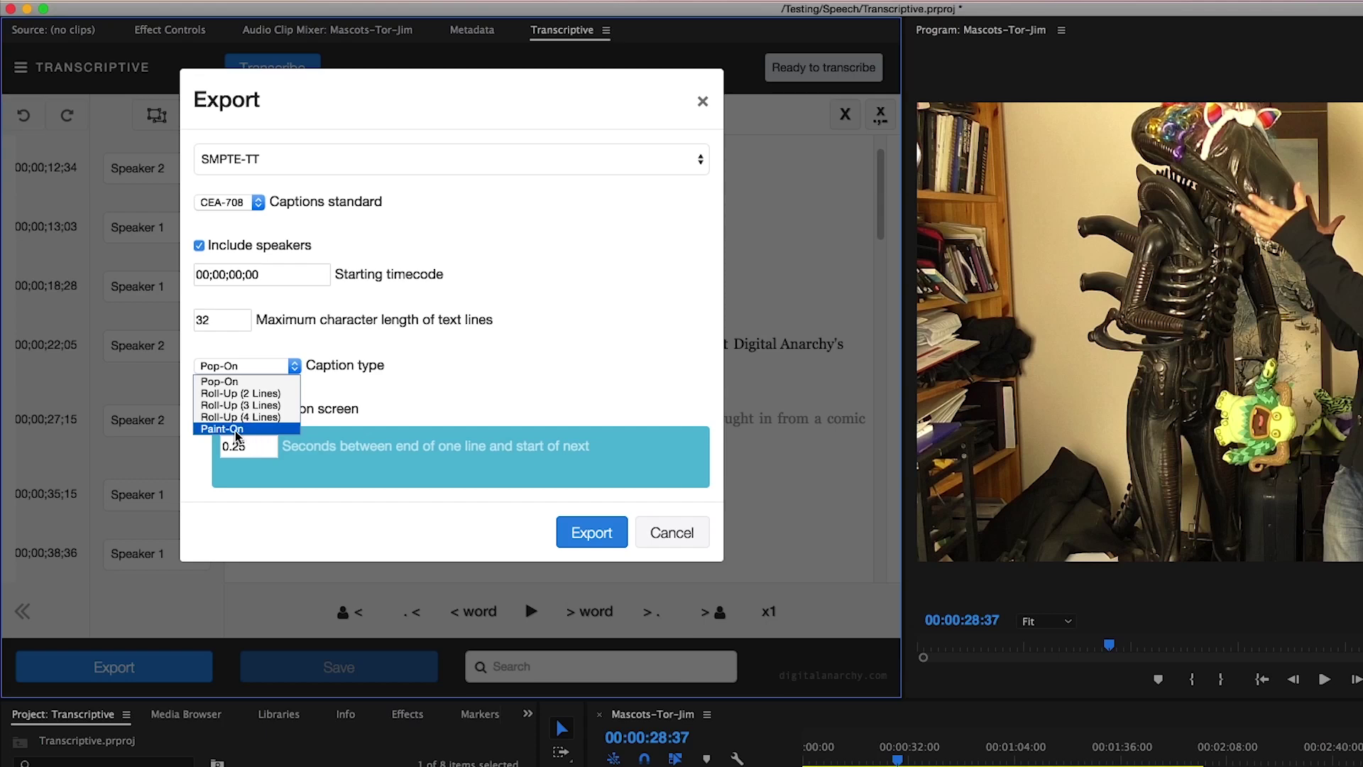
click(395, 408)
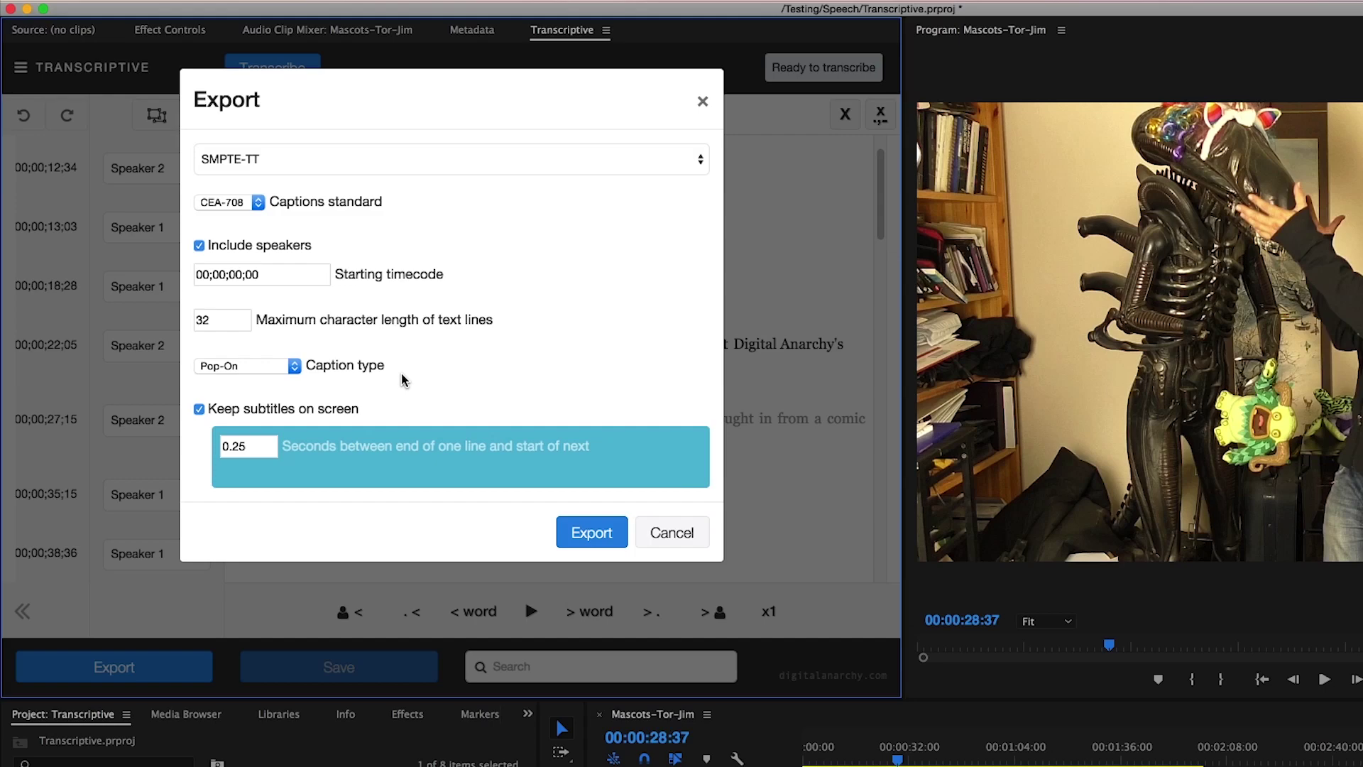
Save the SMPTE-TT export as Mascots-Transcriptive.xml in Speech's XML Files folder, then switch to Finder
click(616, 525)
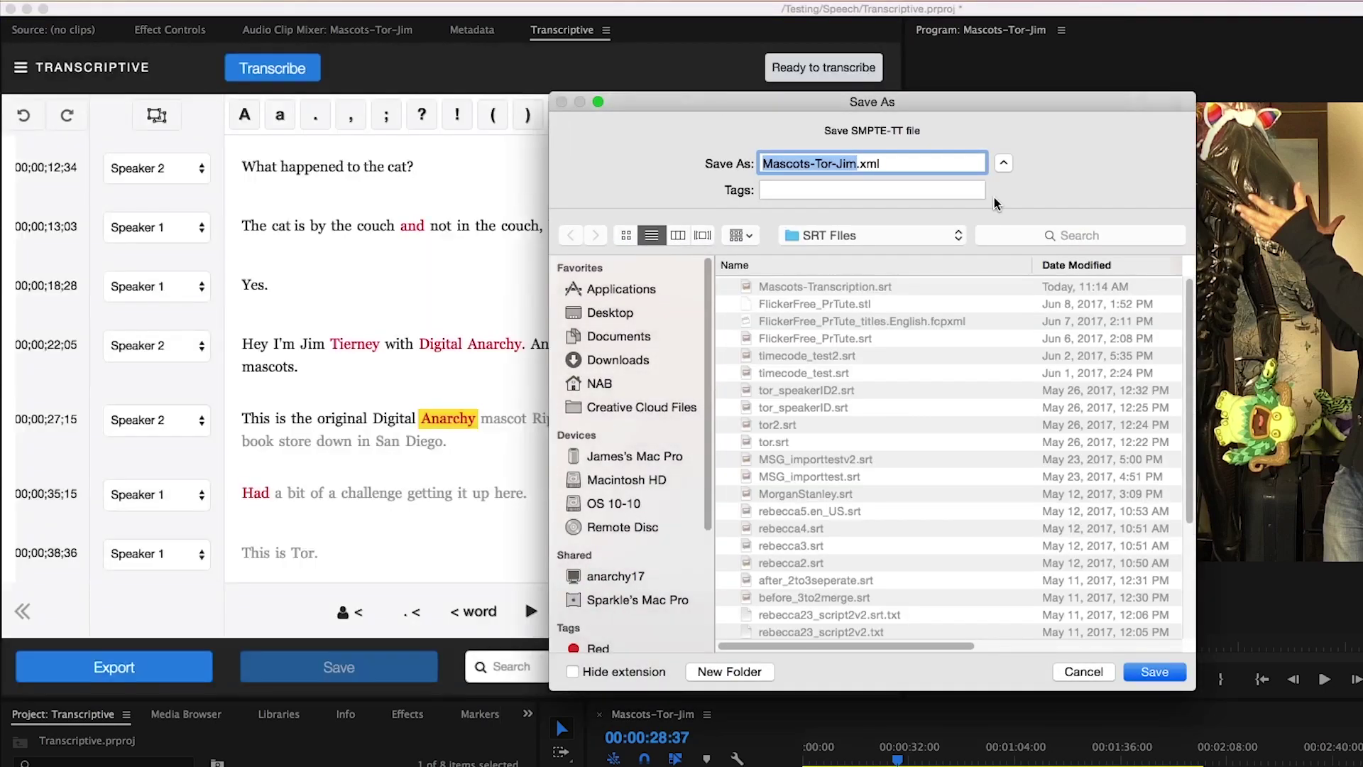
click(915, 236)
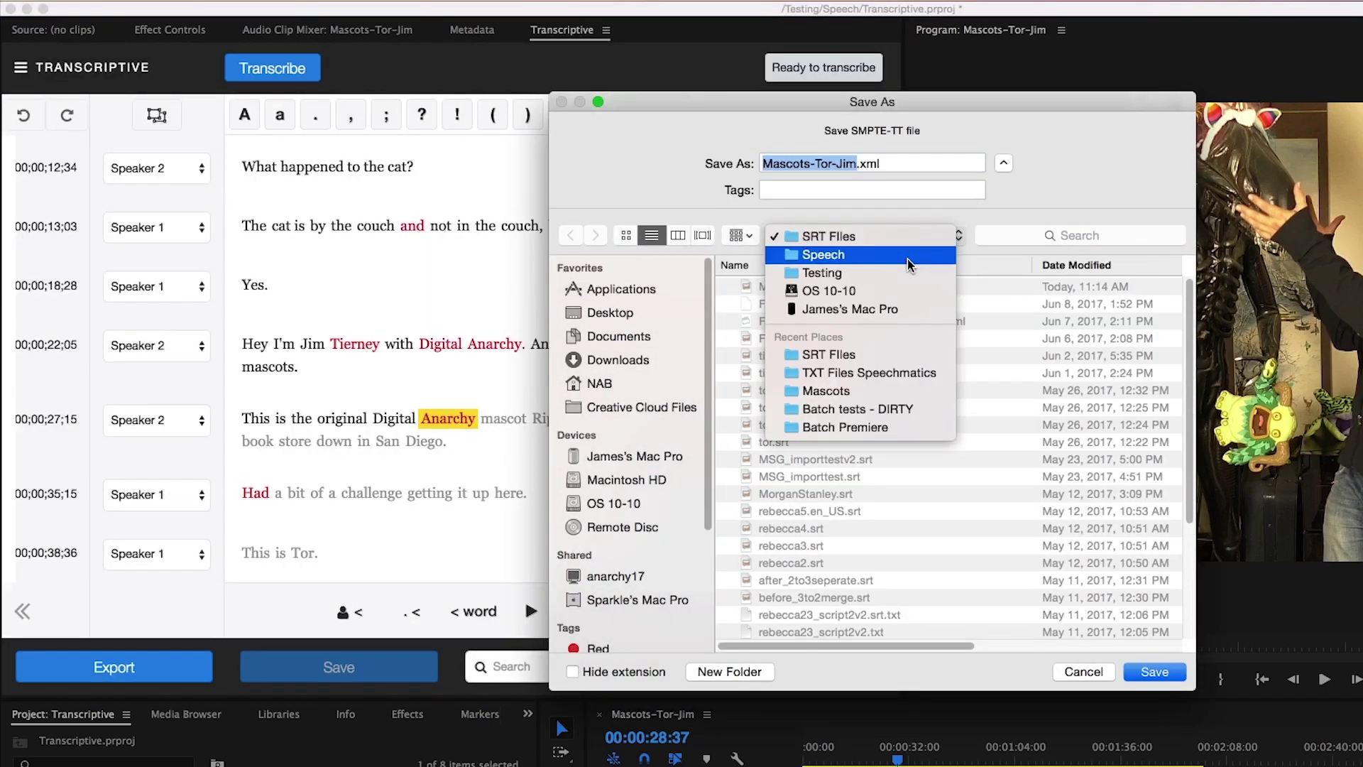
click(908, 257)
click(776, 286)
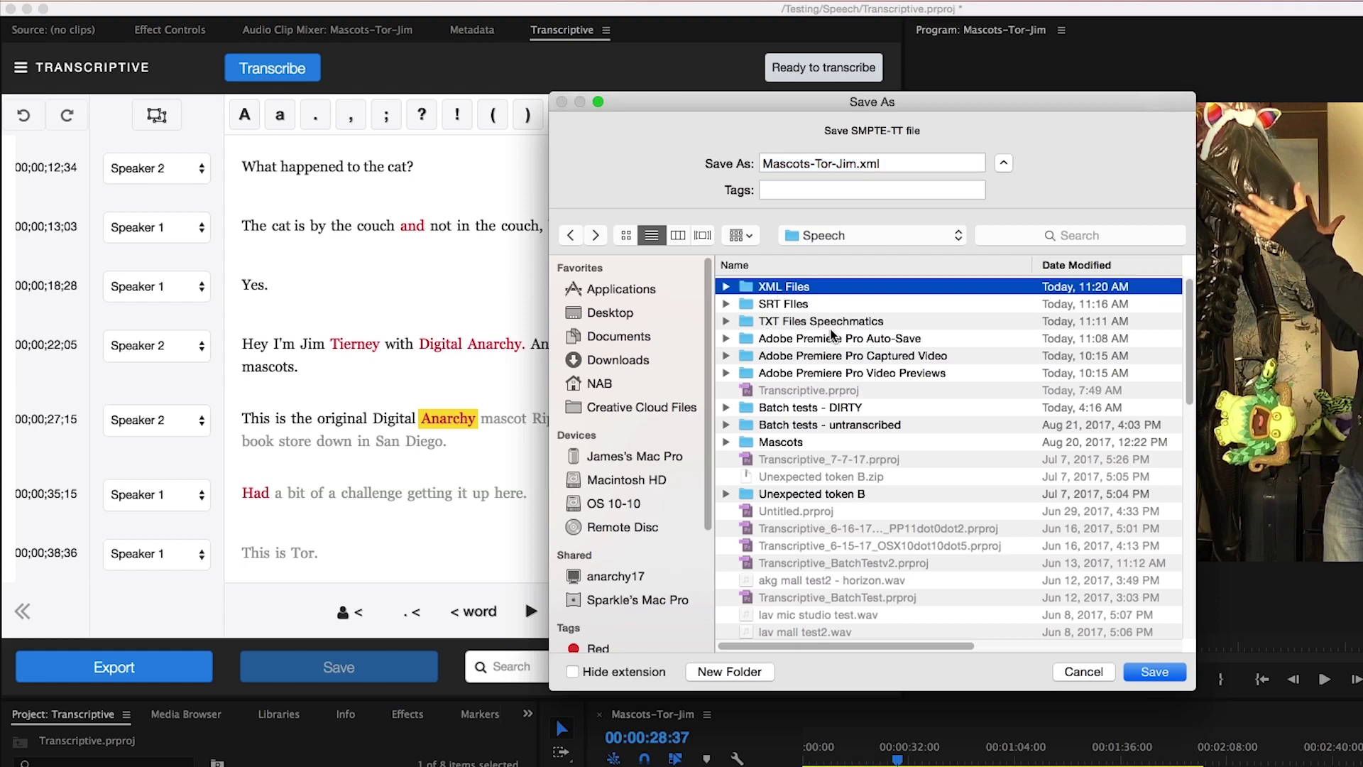
click(1155, 672)
drag(857, 163, 815, 164)
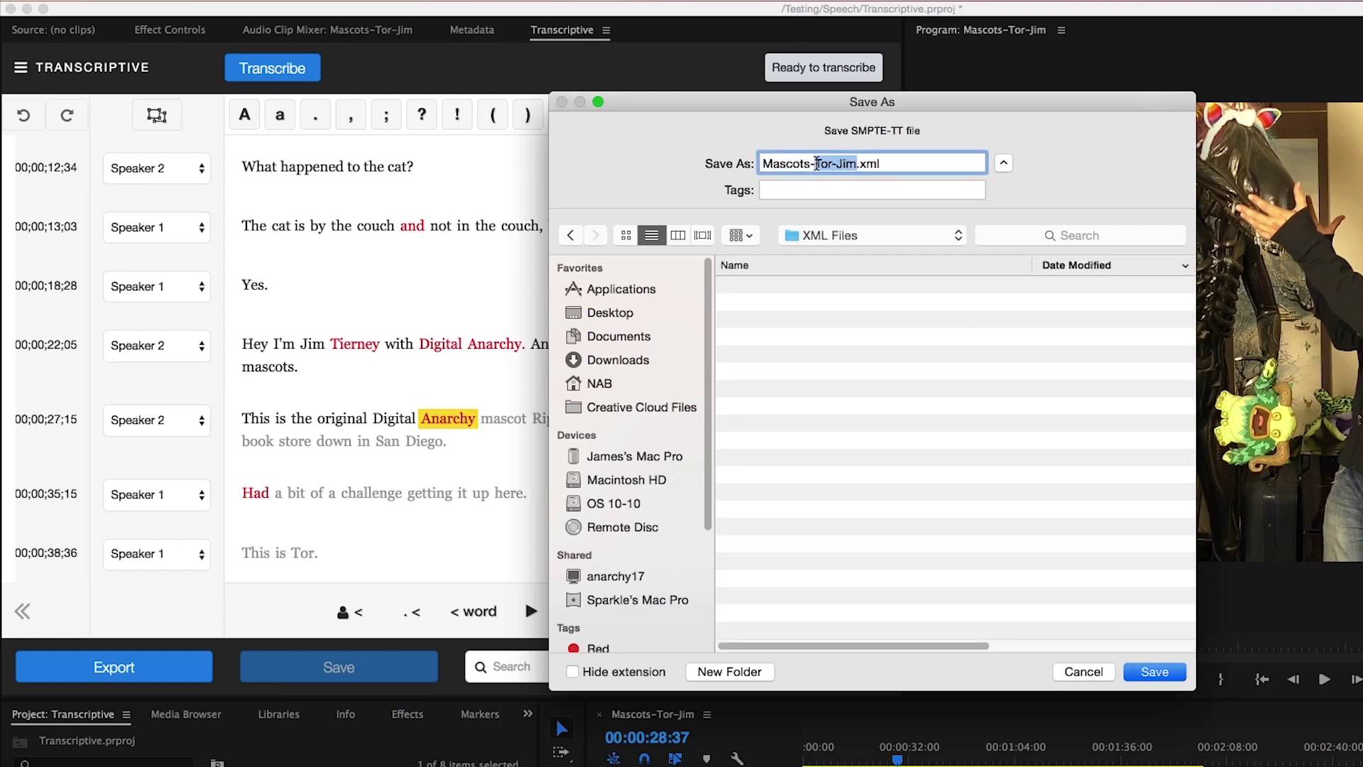
text(Transcriptive)
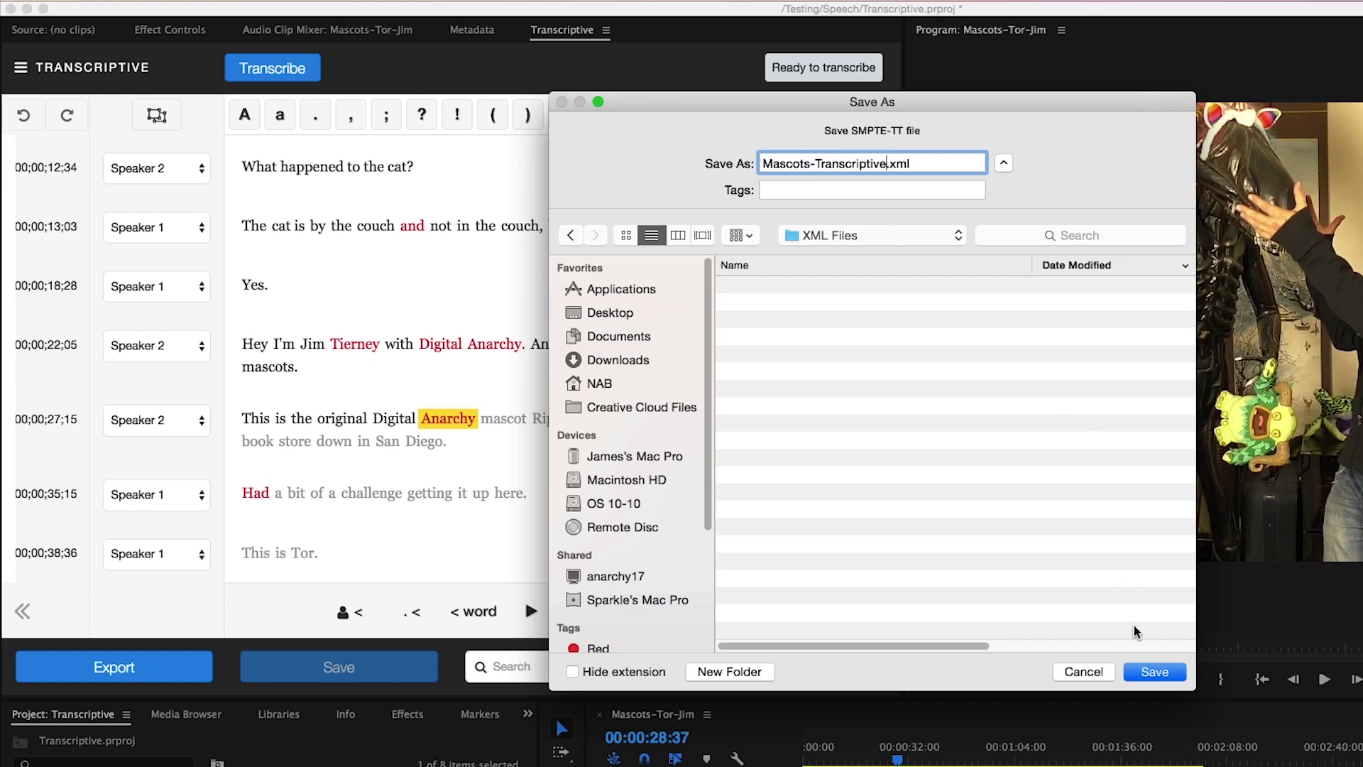
click(1151, 671)
key(super+Tab)
key(super+Tab)
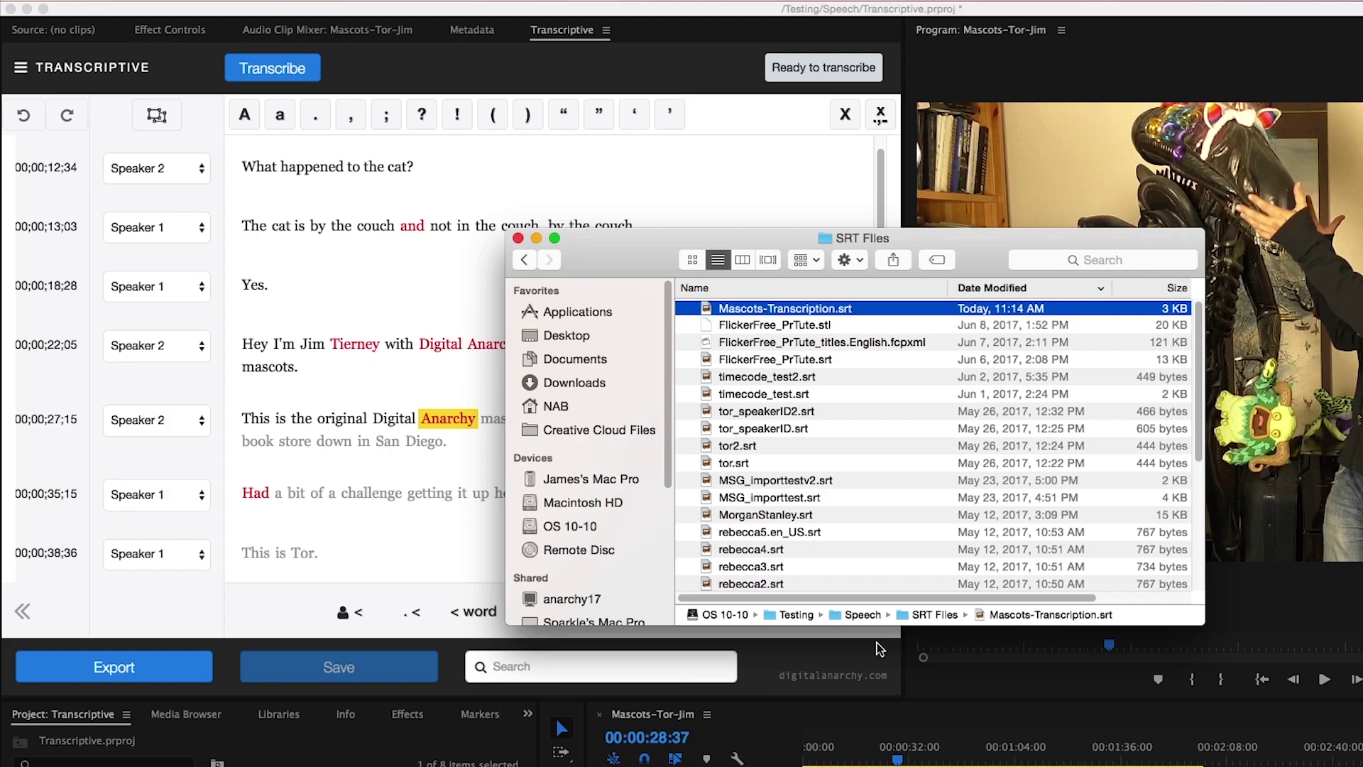
Drag Mascots-Transcriptive.xml from Finder's Speech/XML Files folder into Premiere's Project panel
double_click(847, 613)
scroll(724, 323, down, 5)
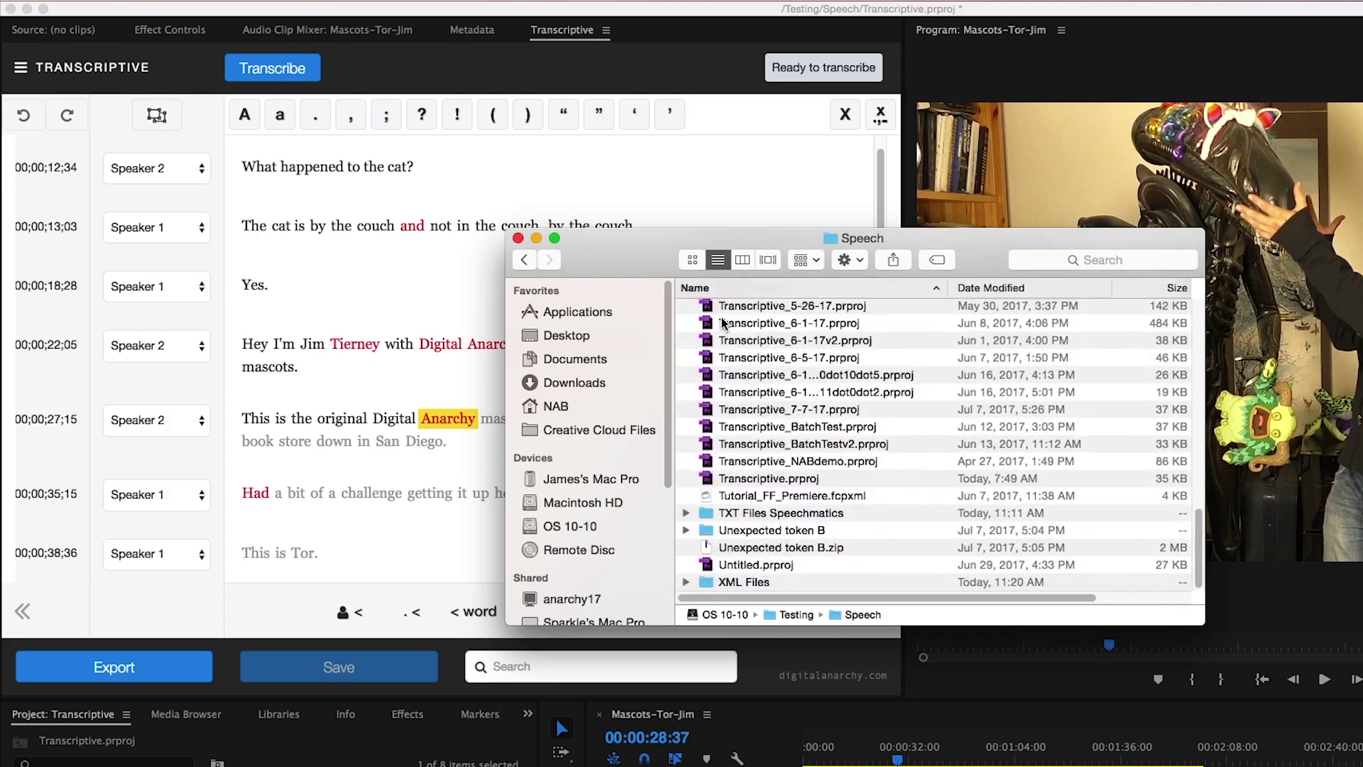
double_click(754, 583)
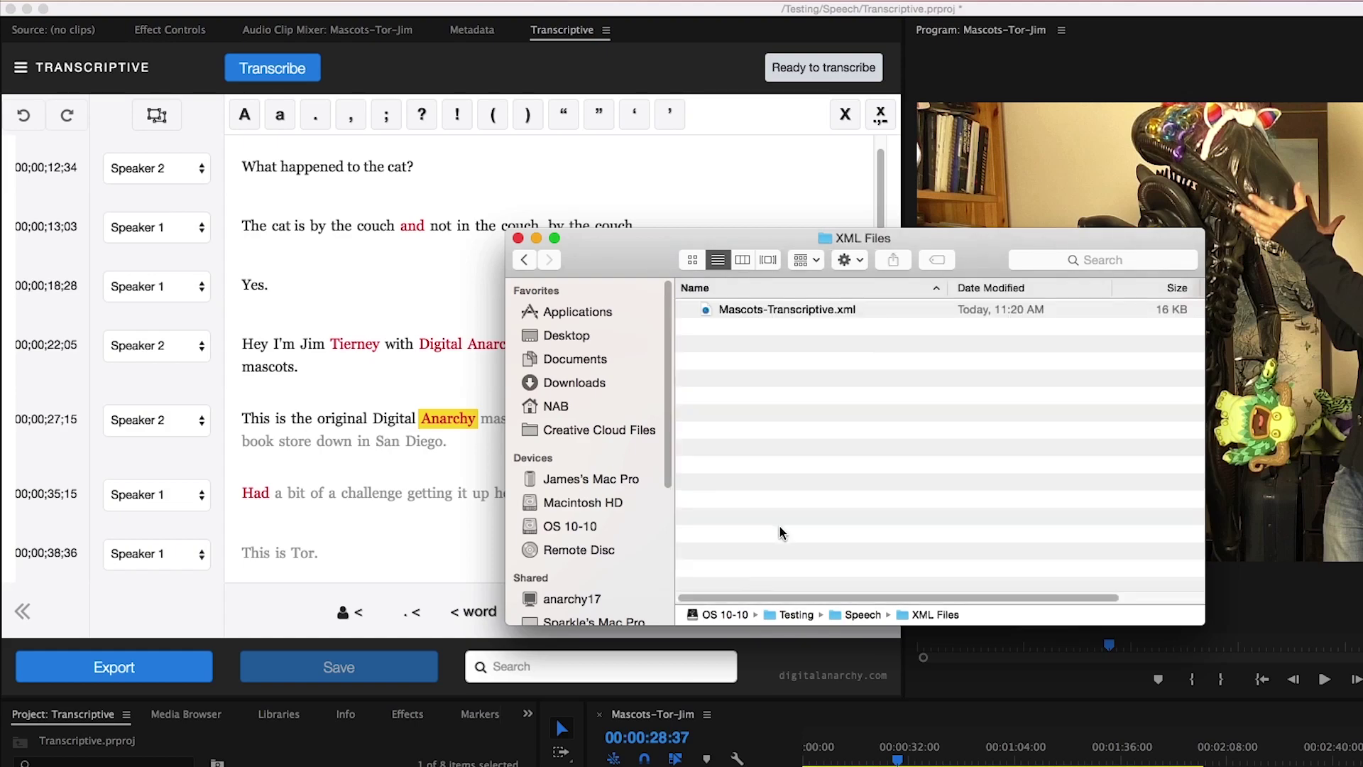
click(743, 310)
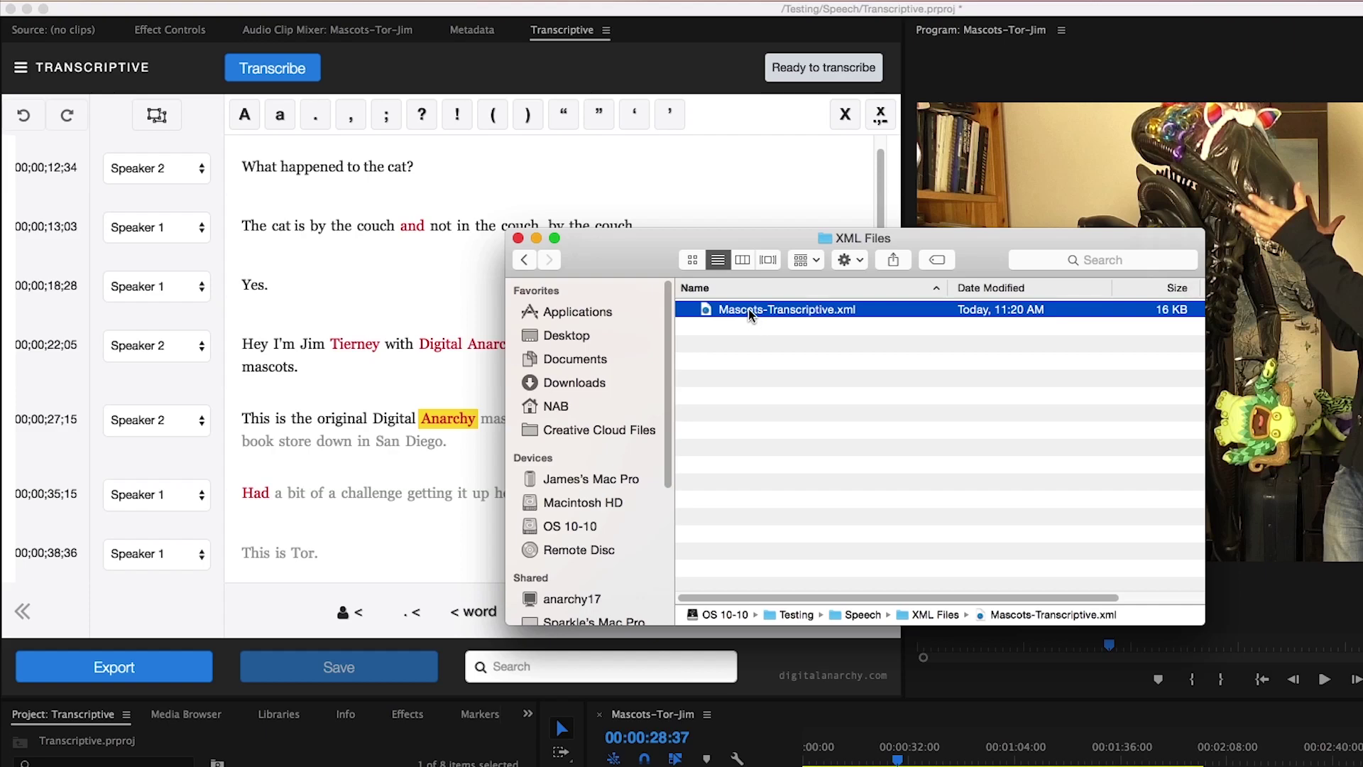
drag(748, 306, 178, 735)
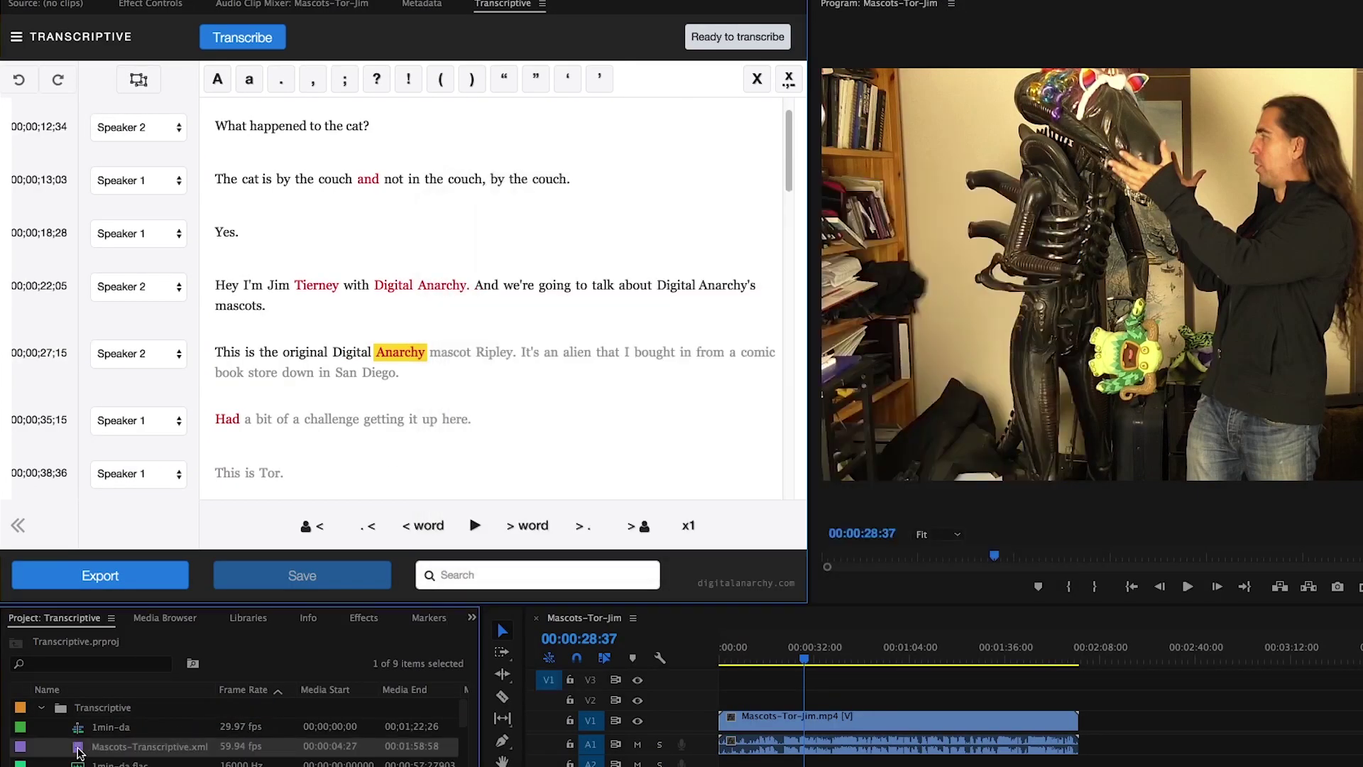
Place Mascots-Transcriptive.xml on track V2 and move the playhead to 00:00:11:31 to check captions
drag(78, 751, 742, 705)
click(770, 657)
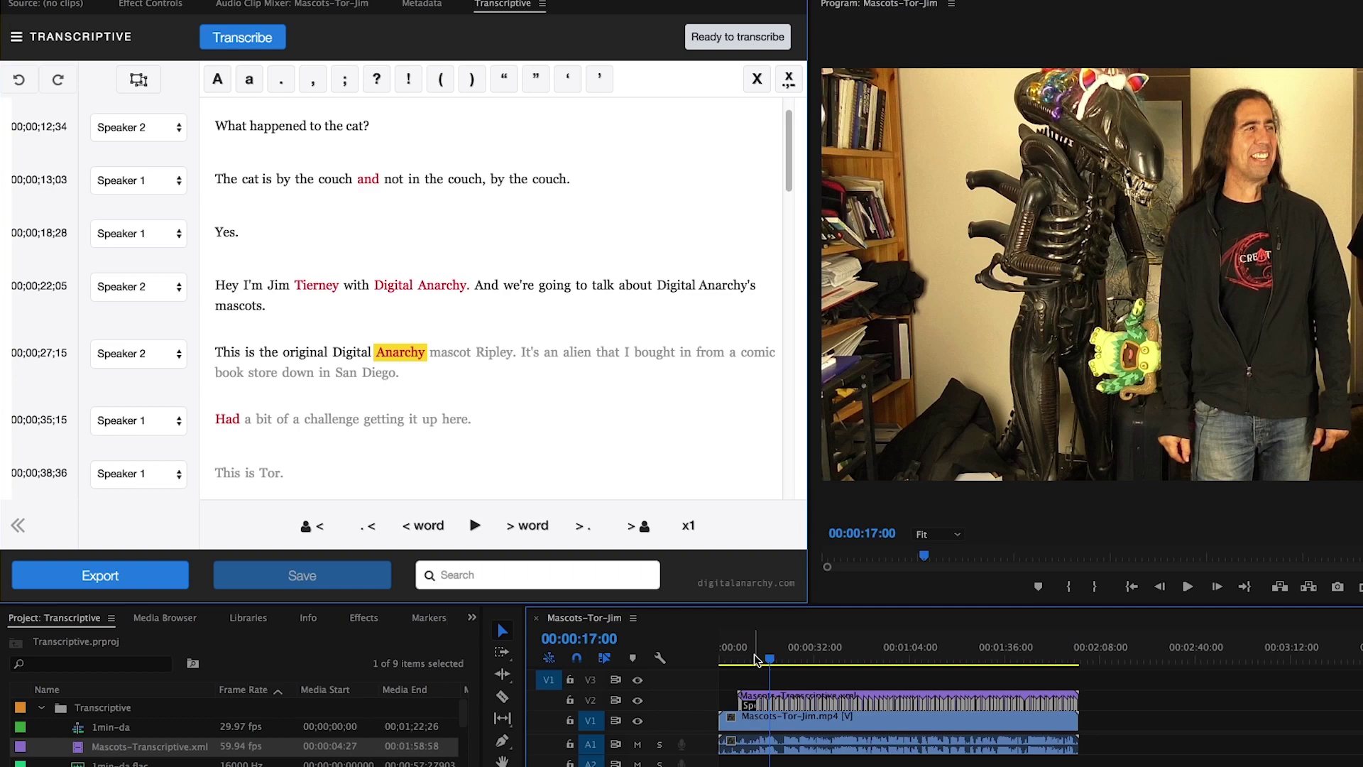
click(755, 658)
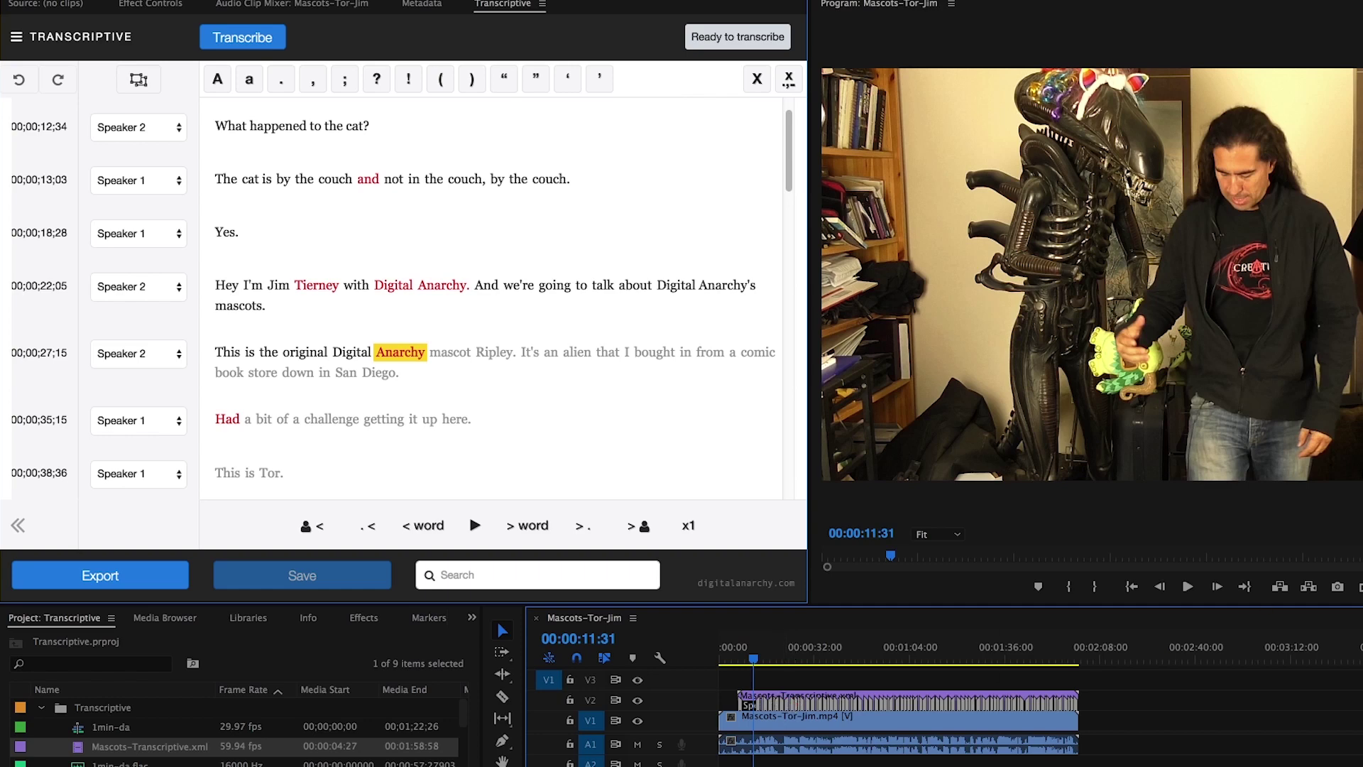
Add the Closed Captions Display button and play the sequence to preview the captions
click(1357, 586)
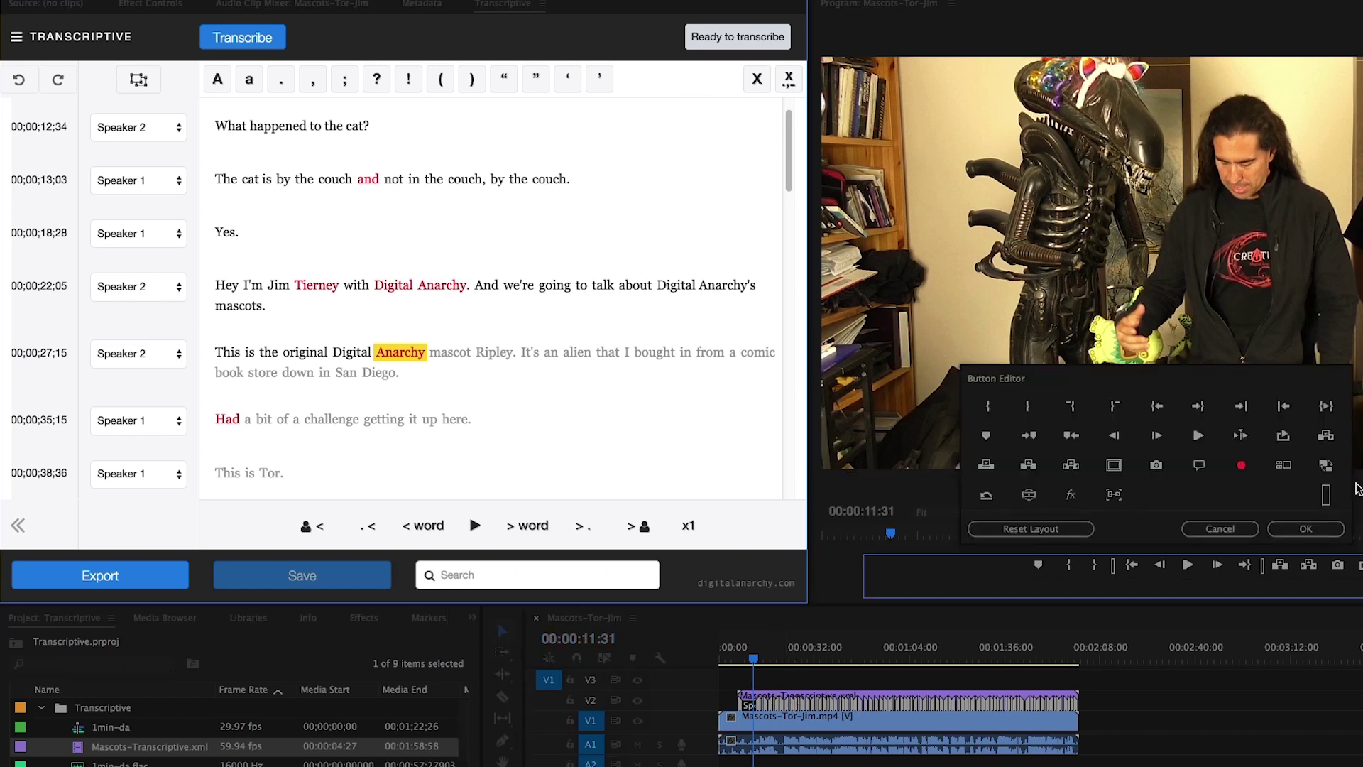
click(1306, 528)
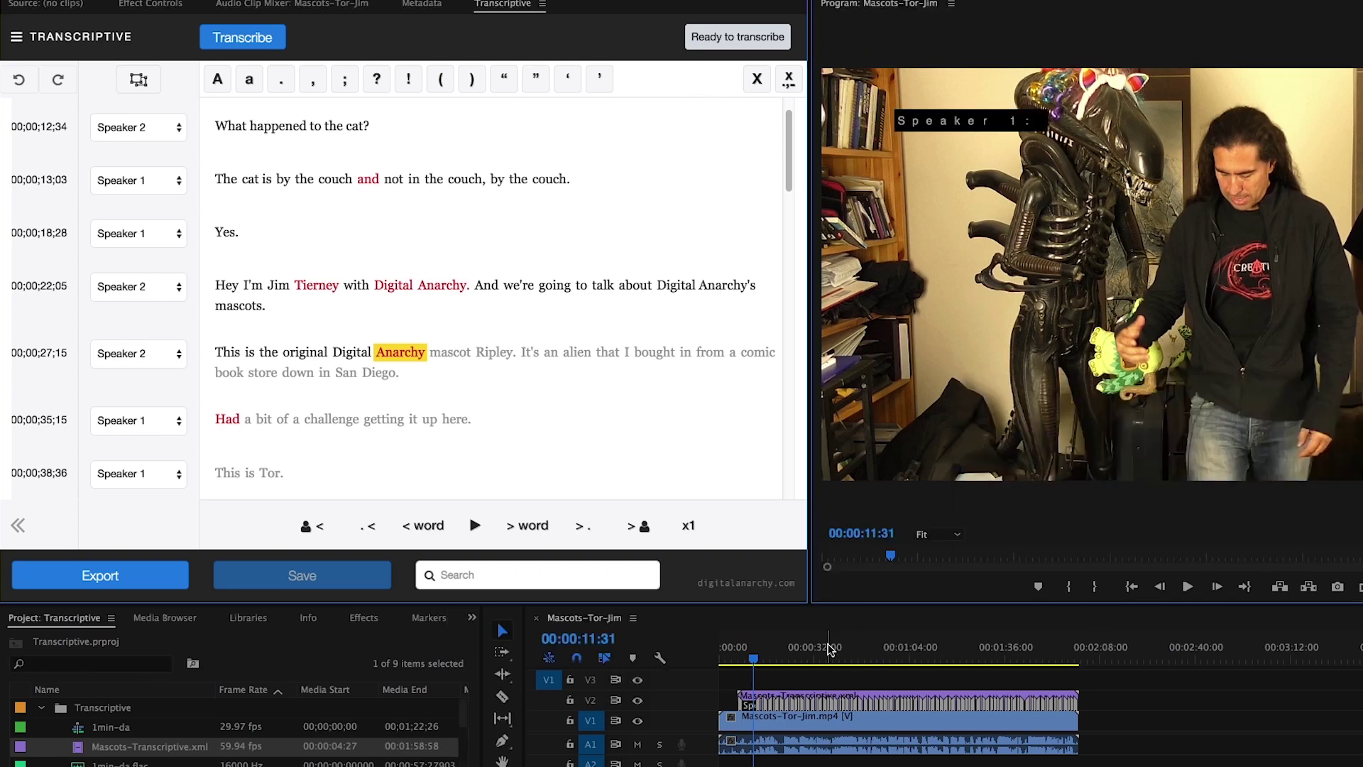
key(space)
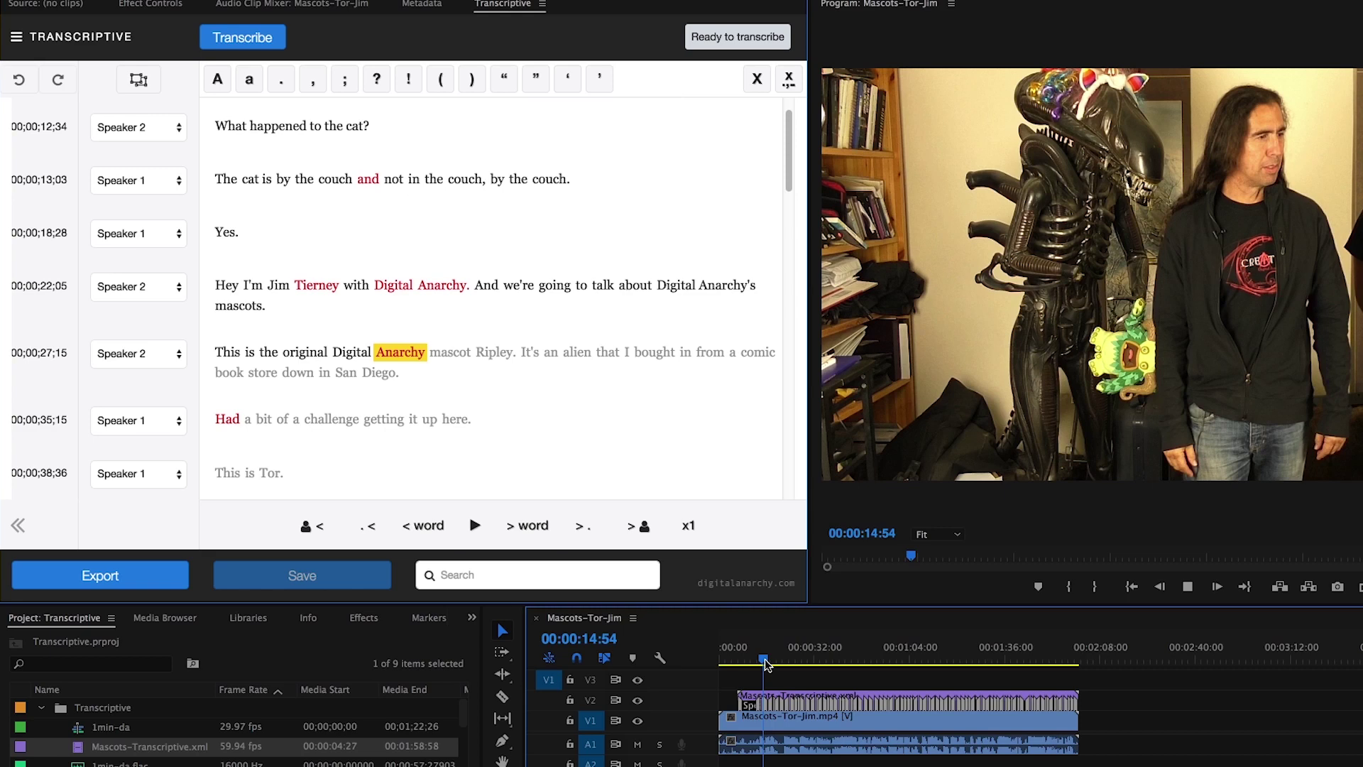
key(space)
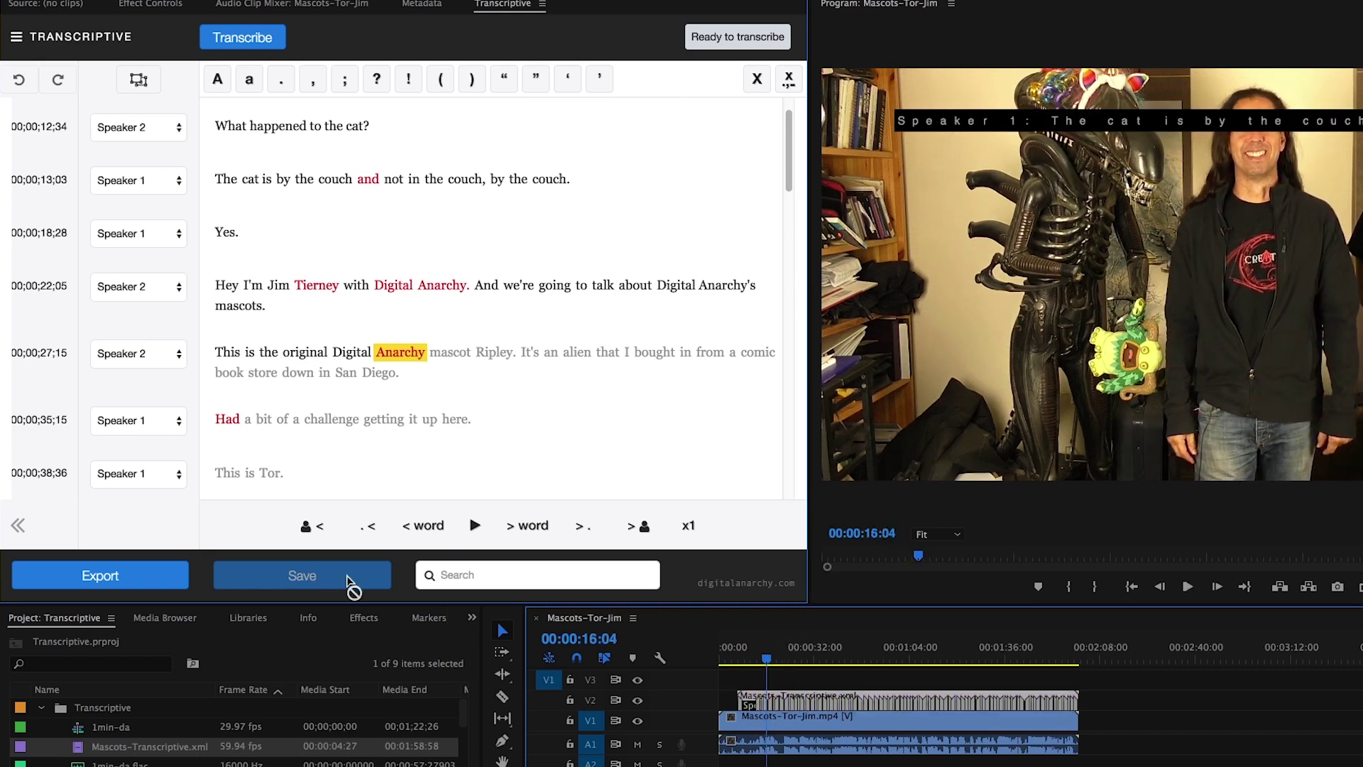
Open the Captions panel and select the V2 caption clip to list its entries
click(471, 617)
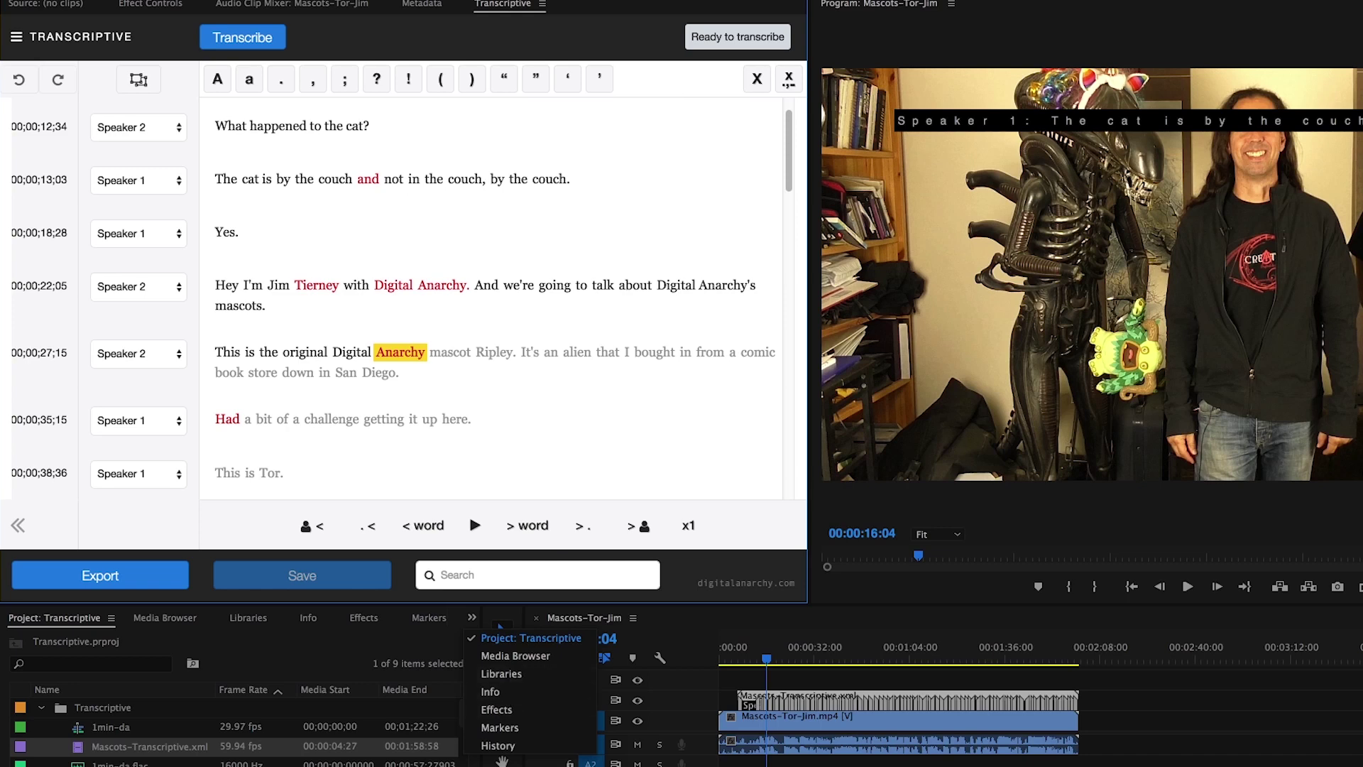
click(401, 0)
mouse_move(462, 0)
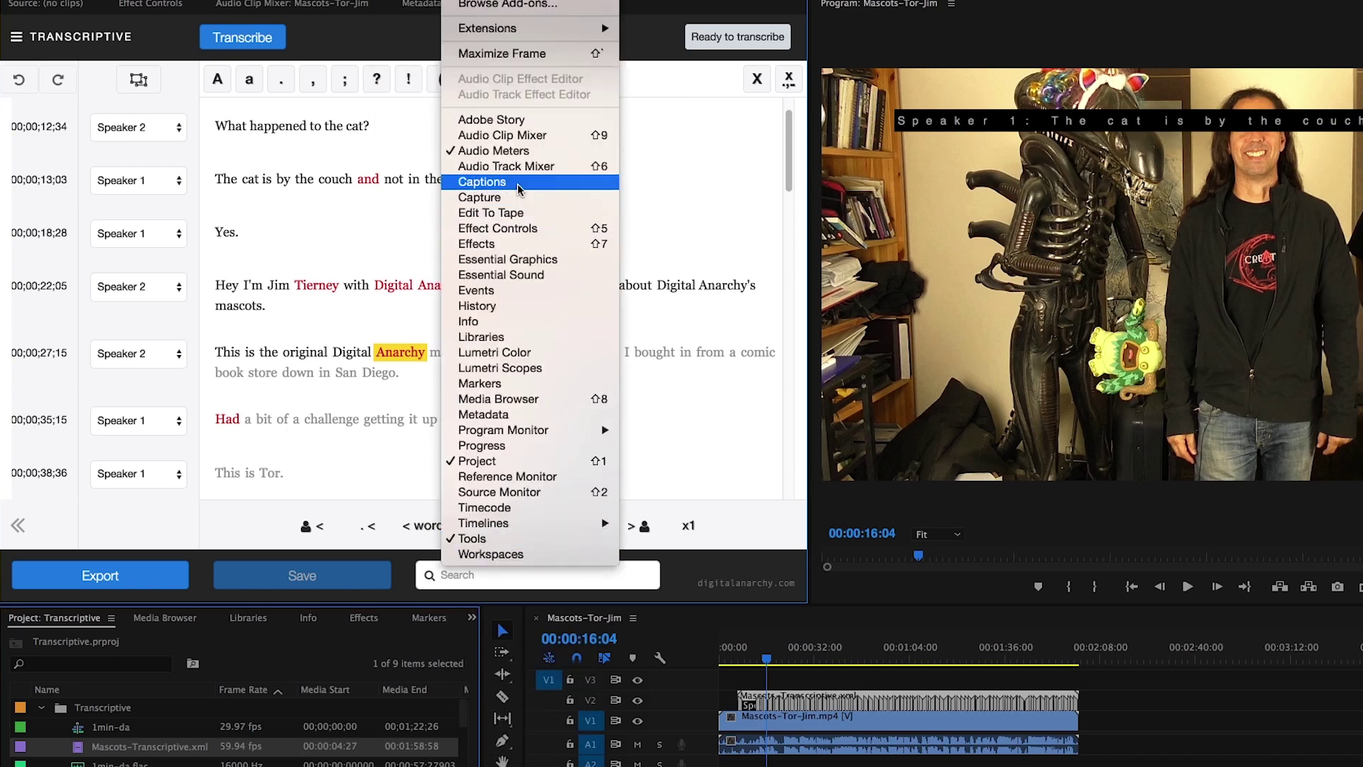
click(518, 185)
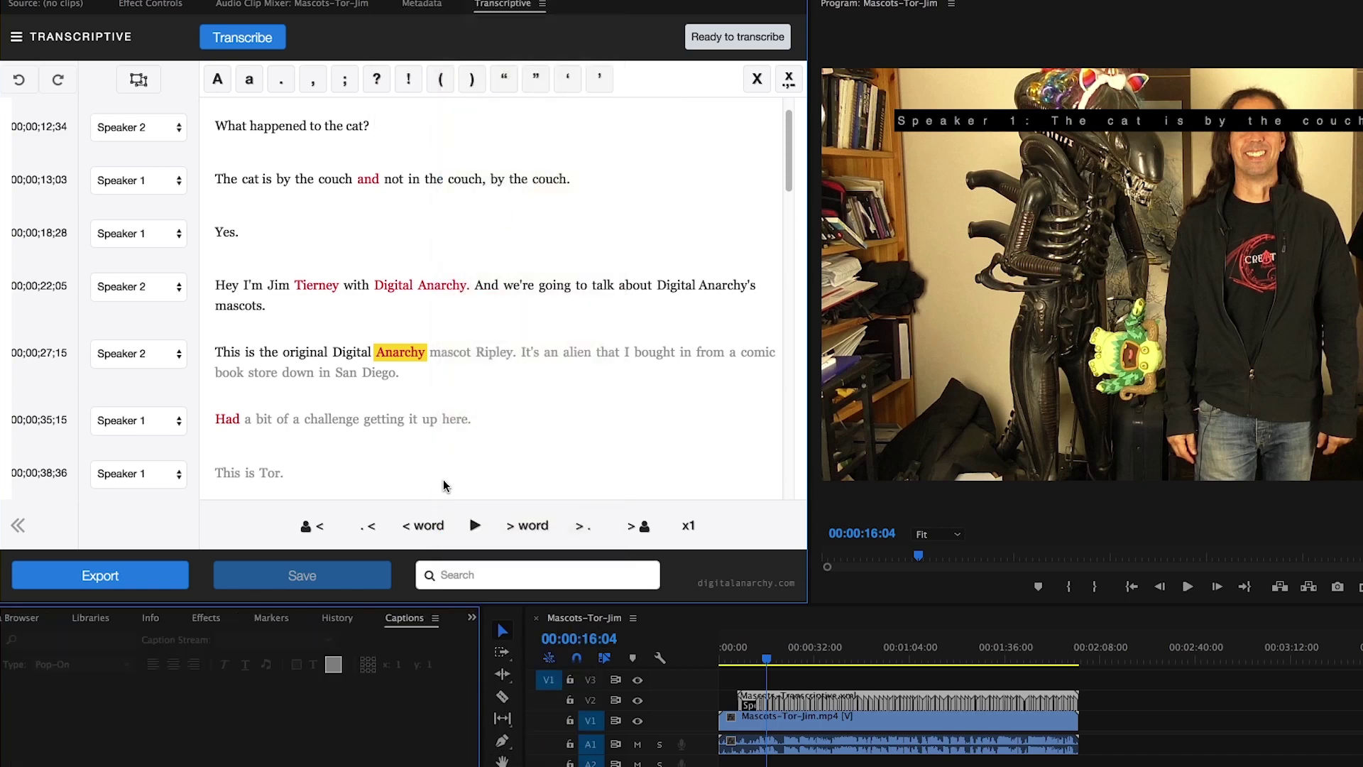
click(759, 696)
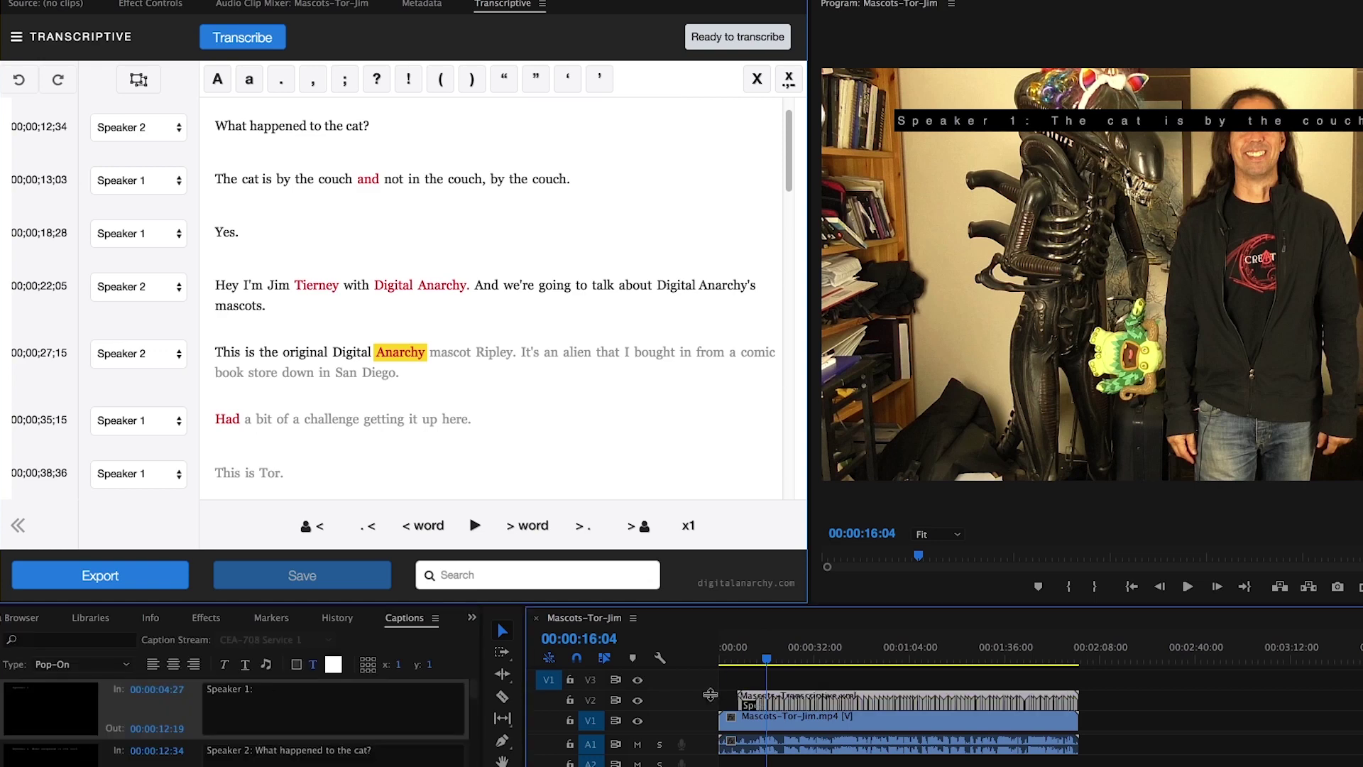
Scroll through the caption entries and set the caption position to the bottom of the frame
scroll(191, 714, down, 2)
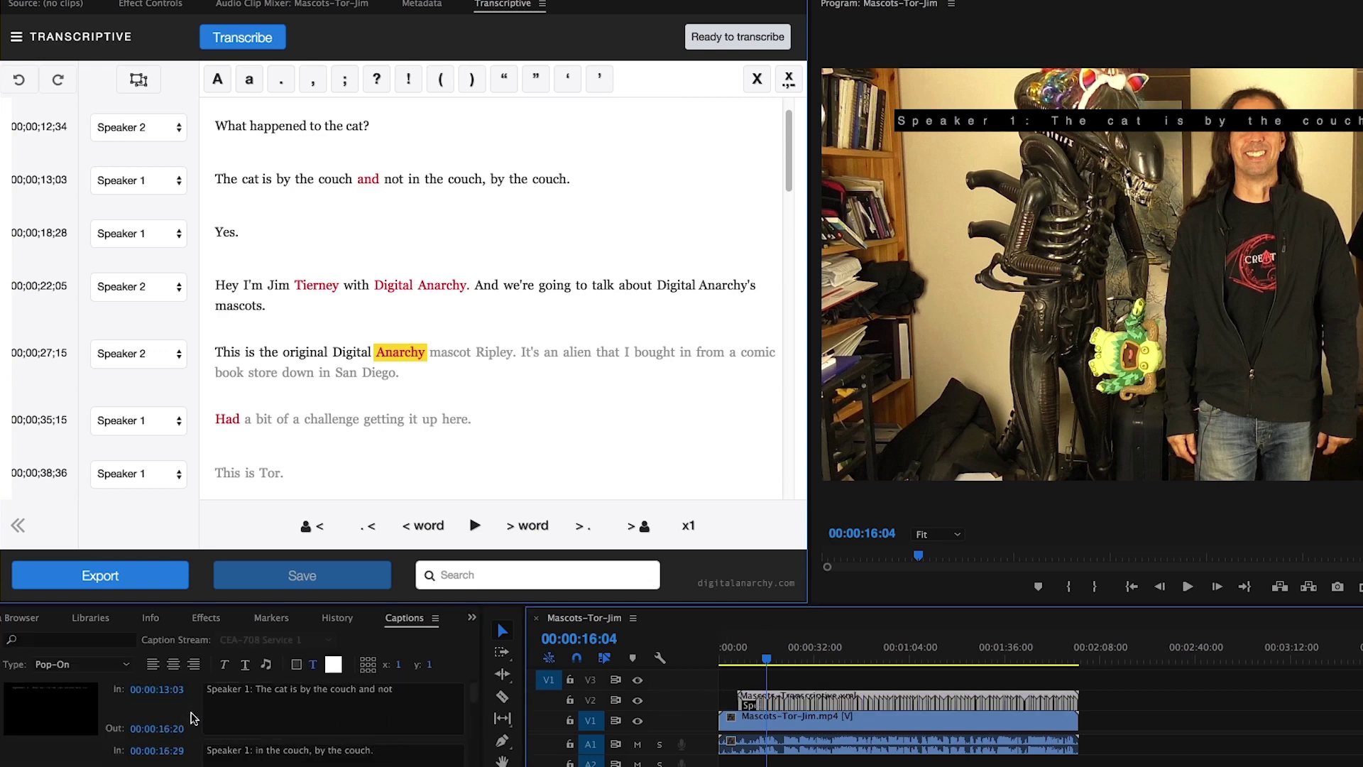
scroll(193, 708, up, 2)
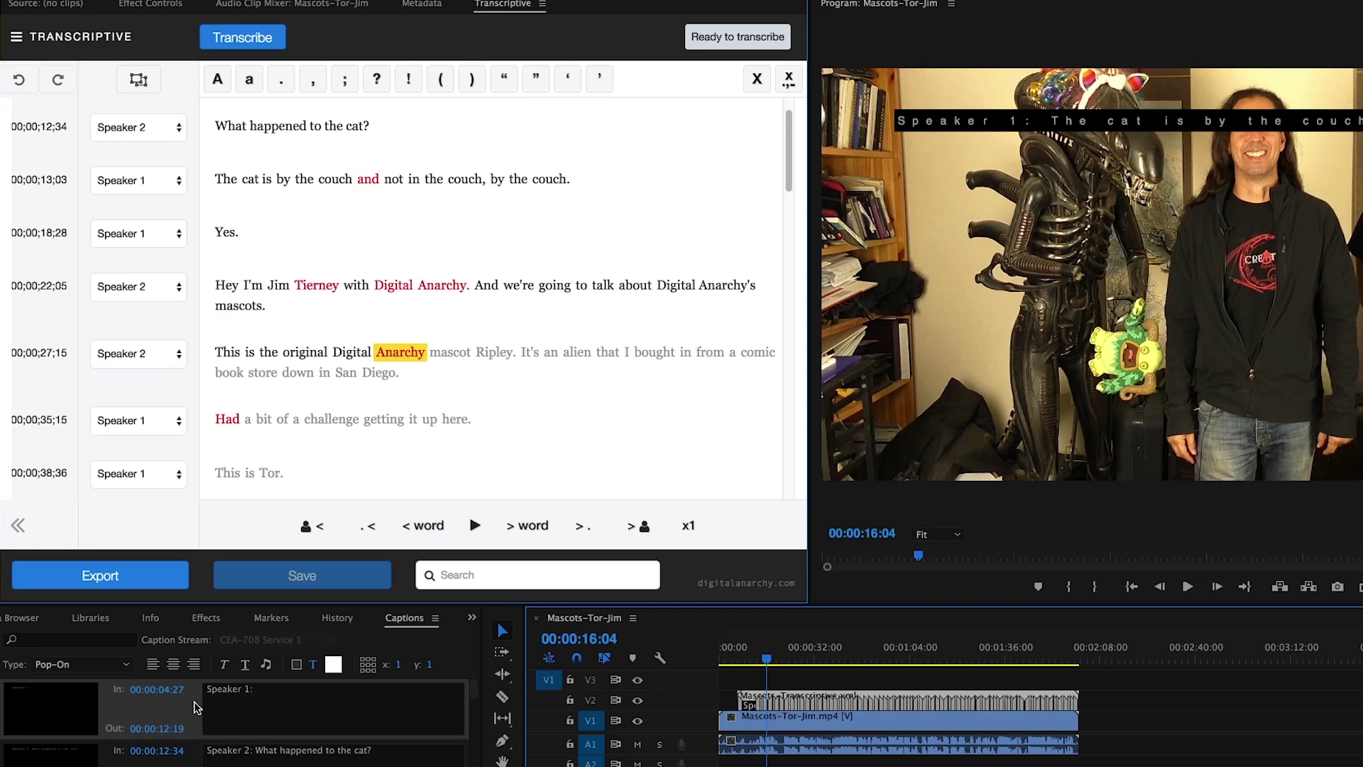
scroll(188, 716, down, 15)
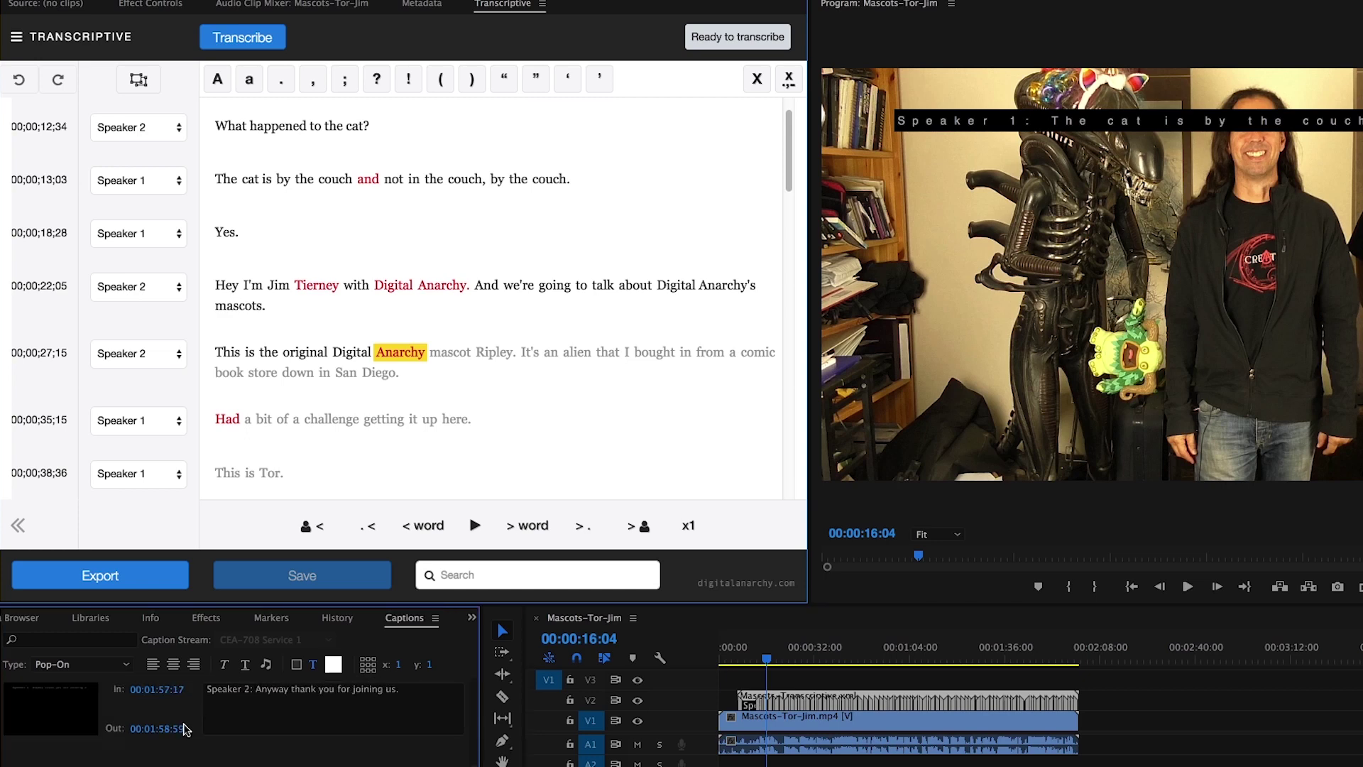
scroll(186, 719, up, 15)
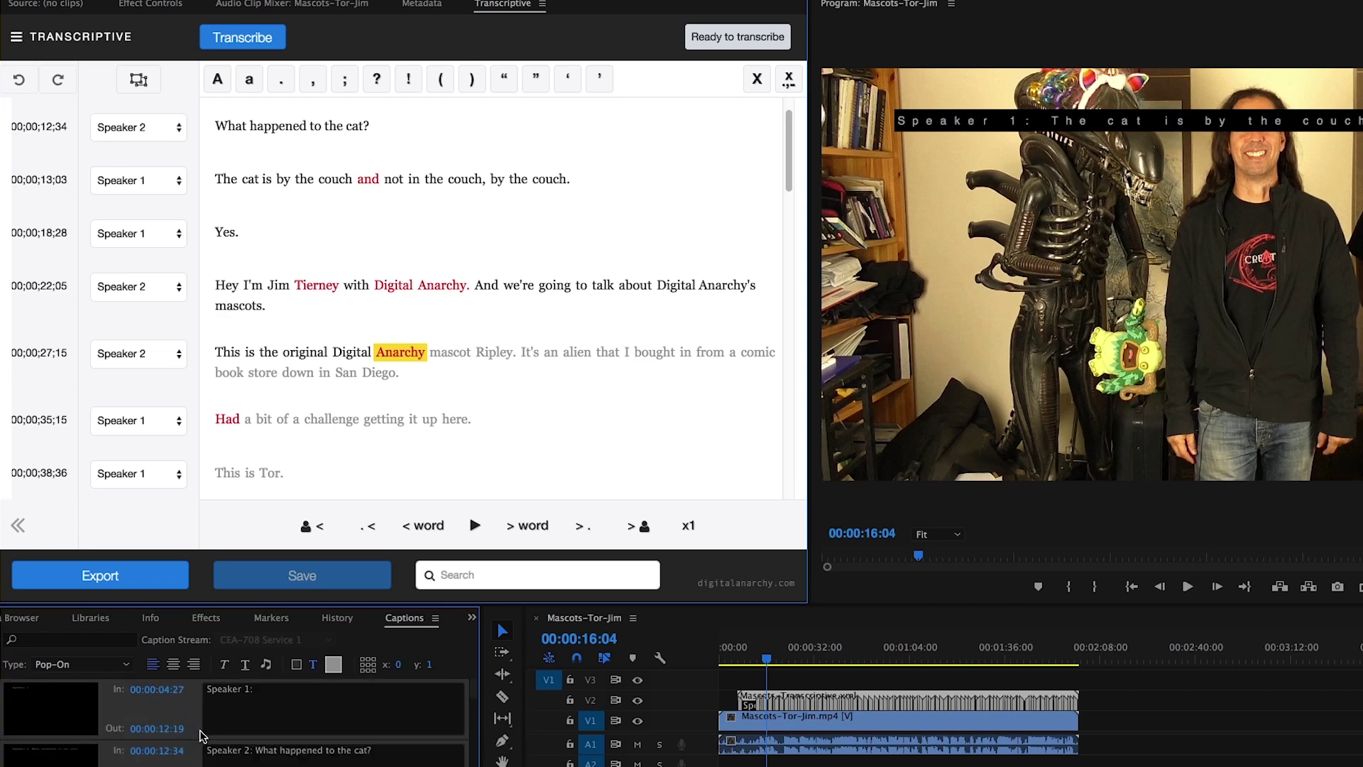
scroll(204, 737, down, 6)
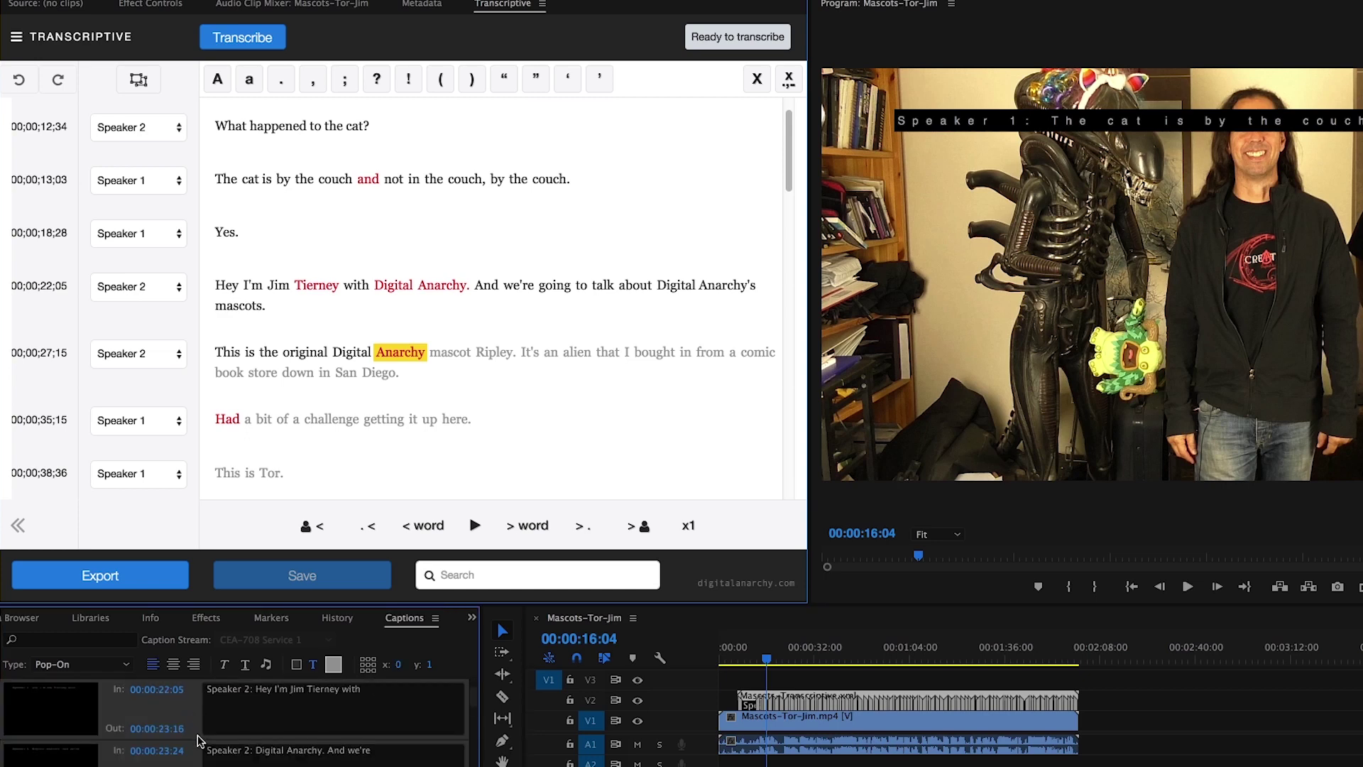
click(366, 670)
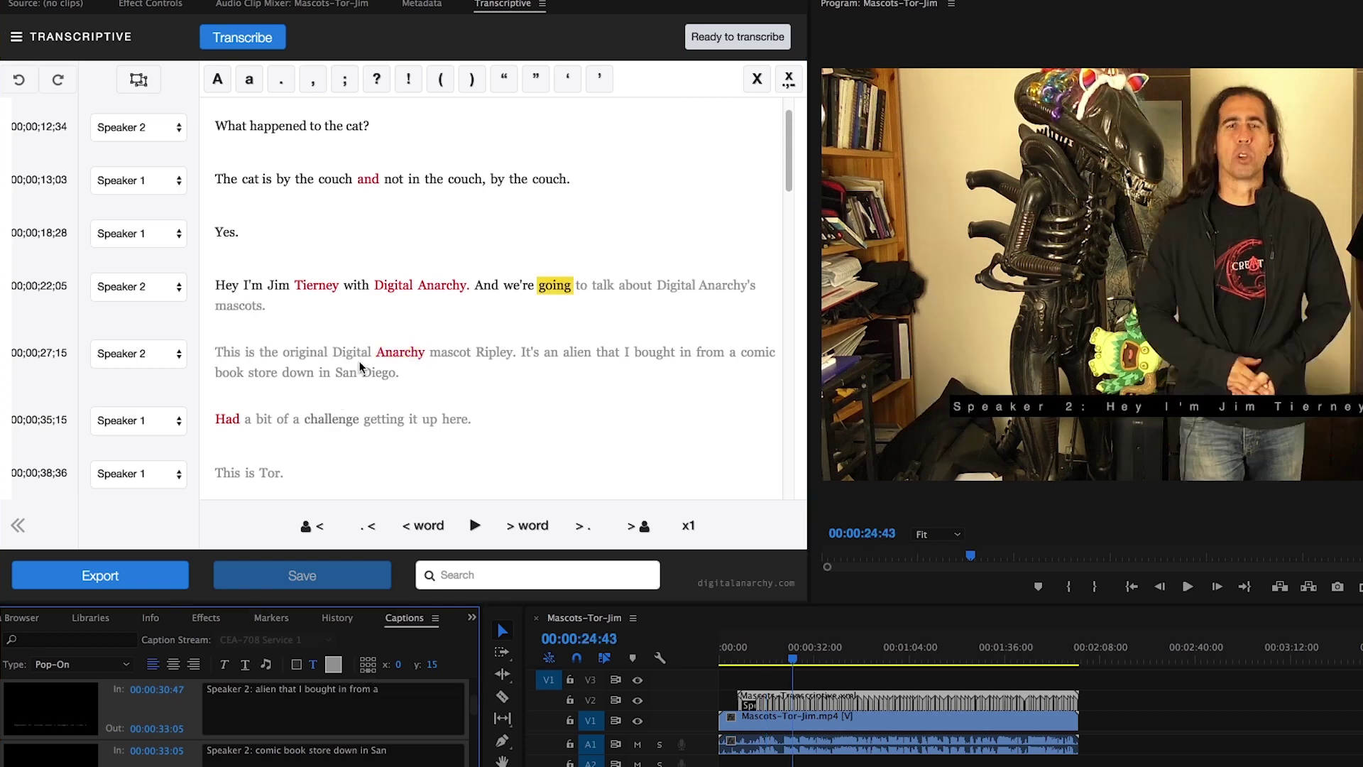
Choose JSON as the transcript export format in Transcriptive's Export dialog
click(119, 582)
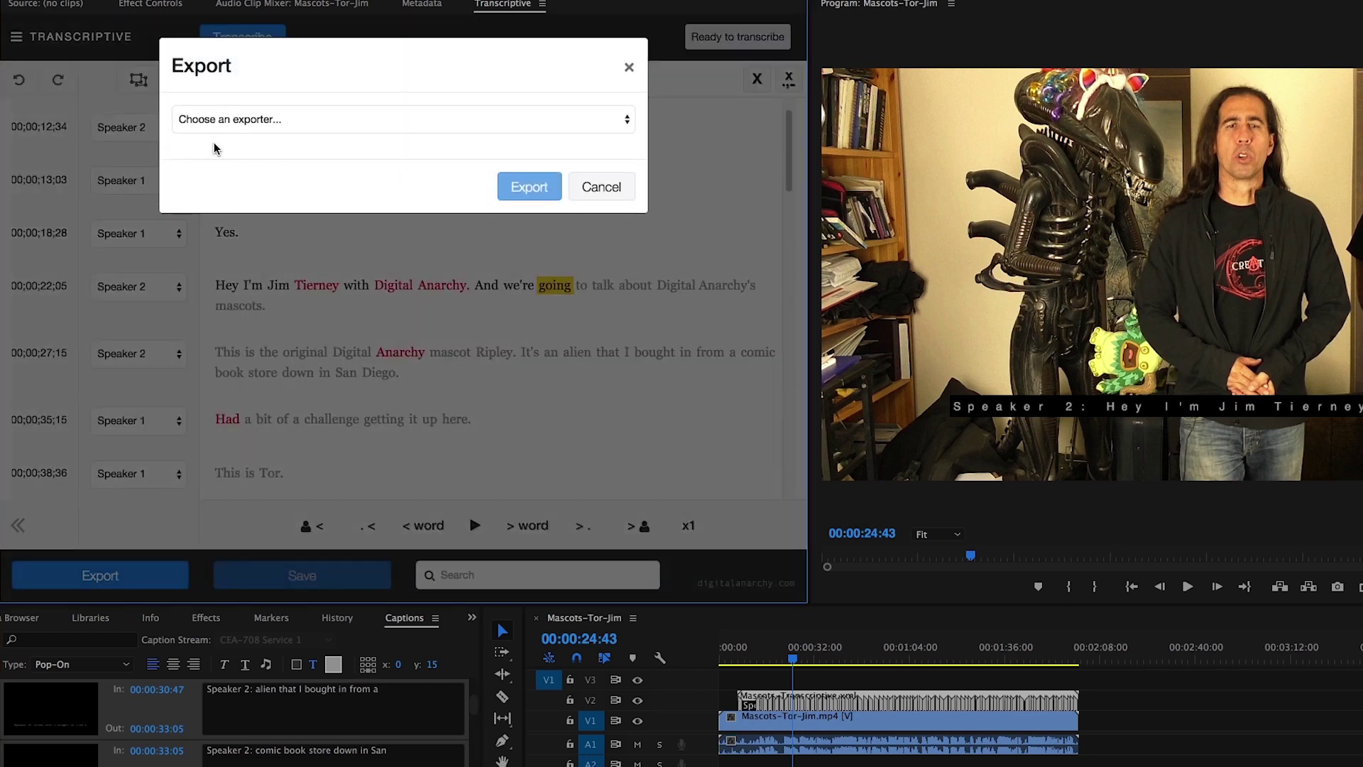
click(240, 121)
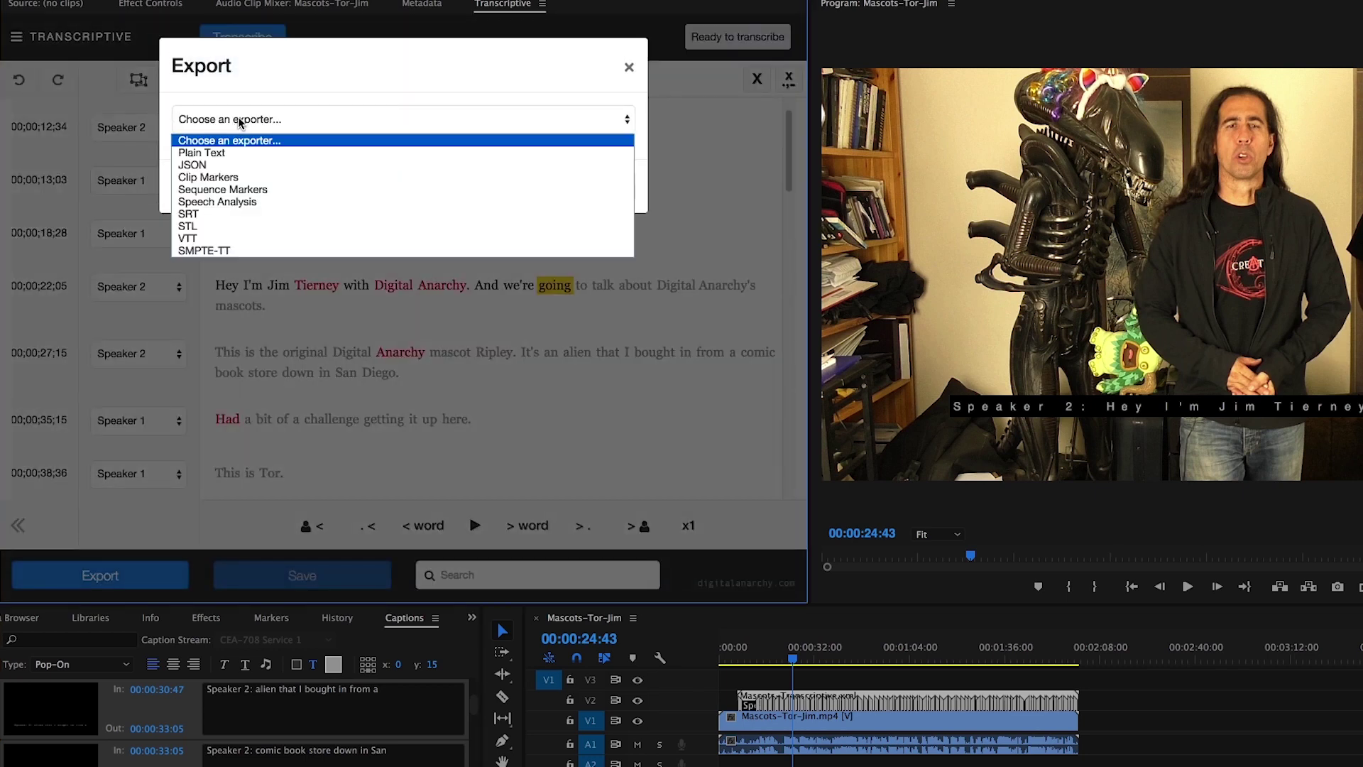
click(241, 165)
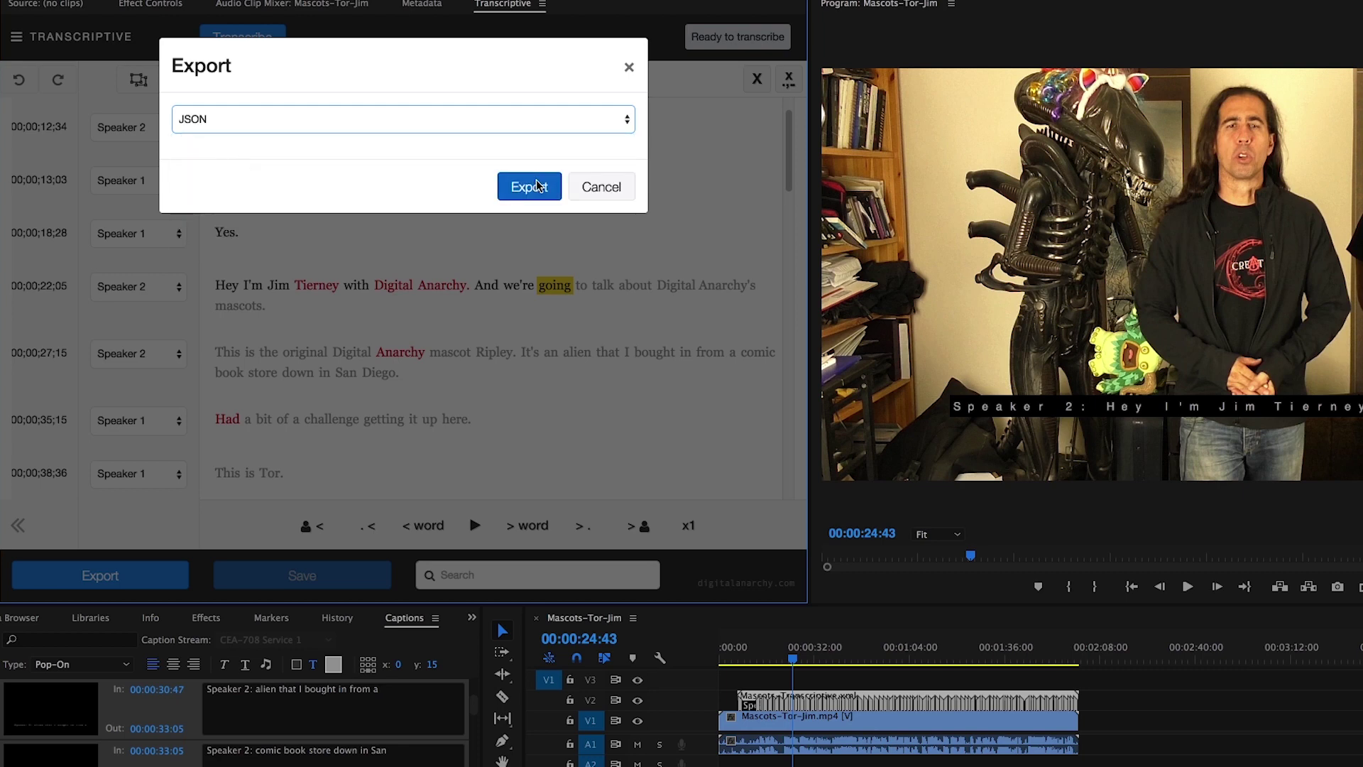
click(537, 186)
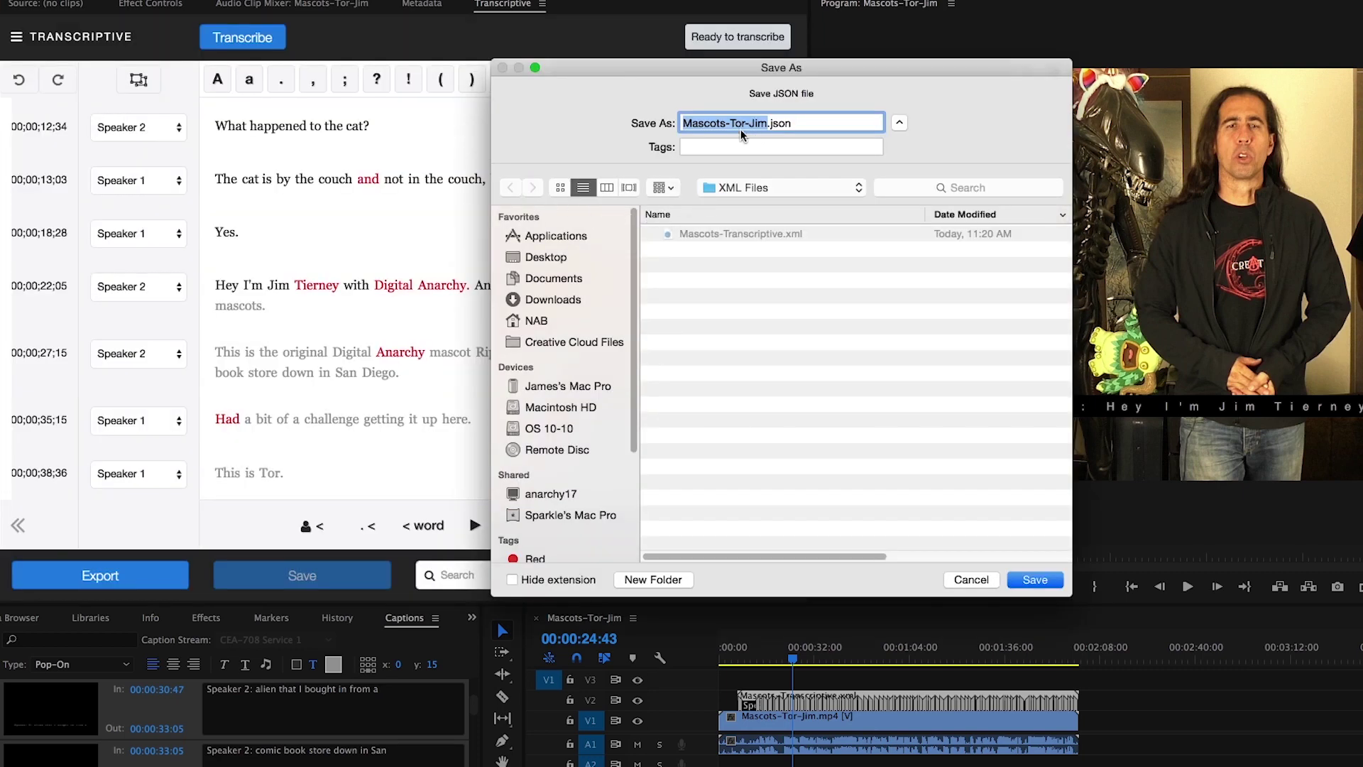
Name the file Mascots-Transcription.json and target Speech's JSON Files folder
click(731, 124)
drag(766, 125, 742, 124)
text(Transcription)
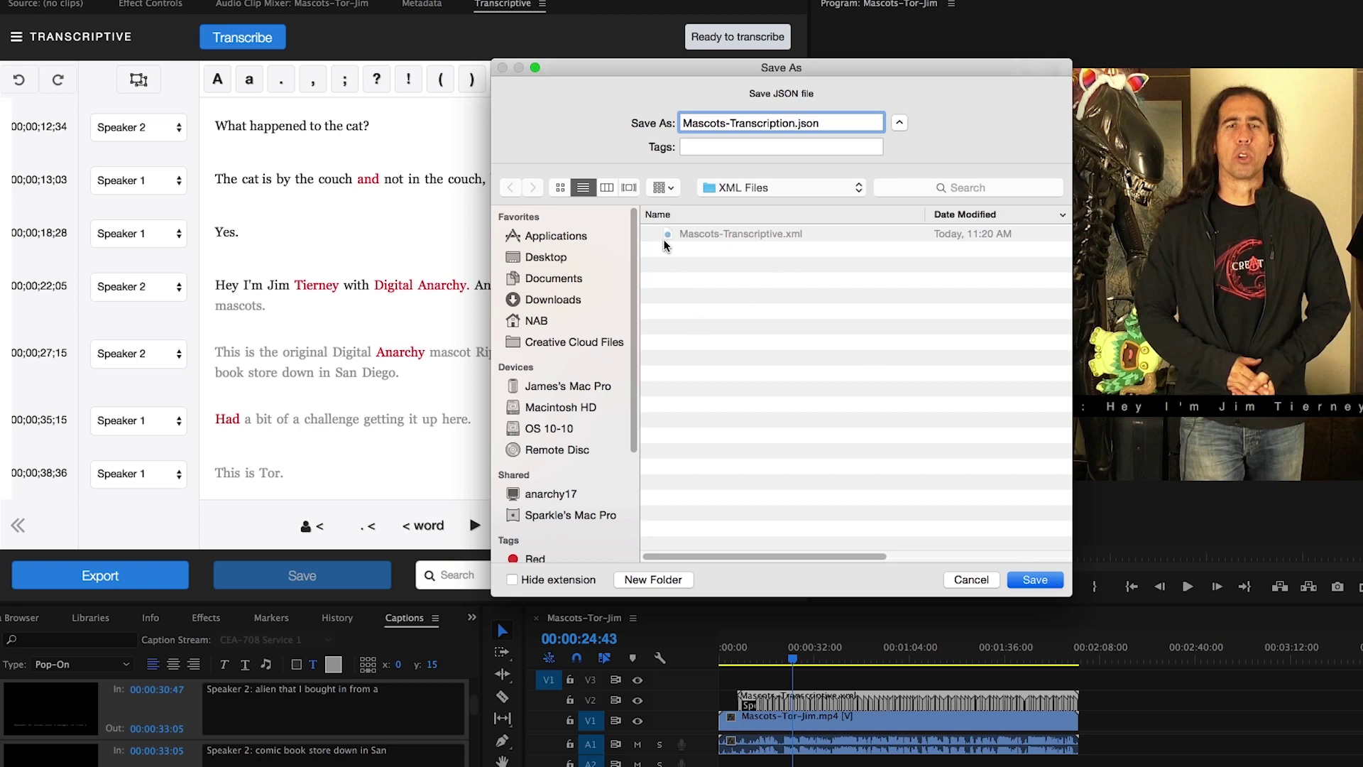
click(724, 187)
click(737, 204)
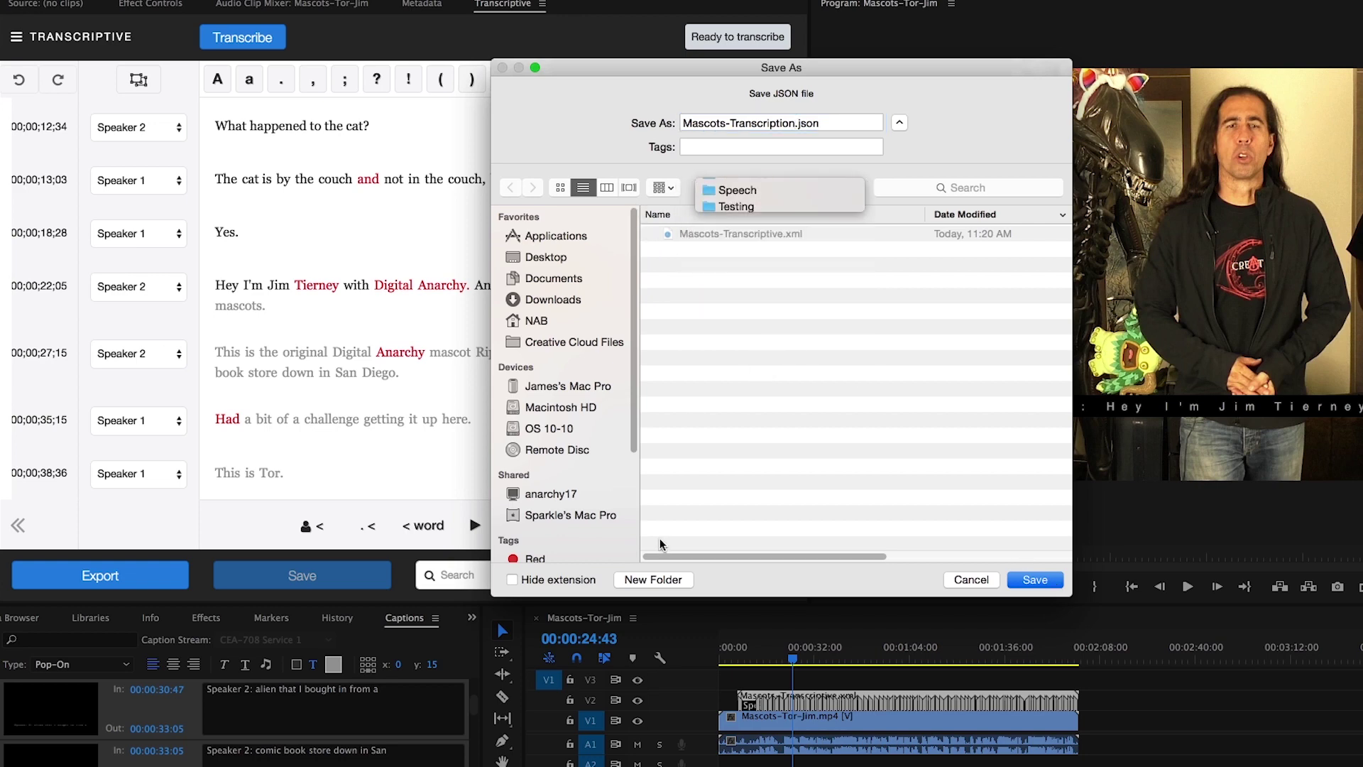
click(701, 247)
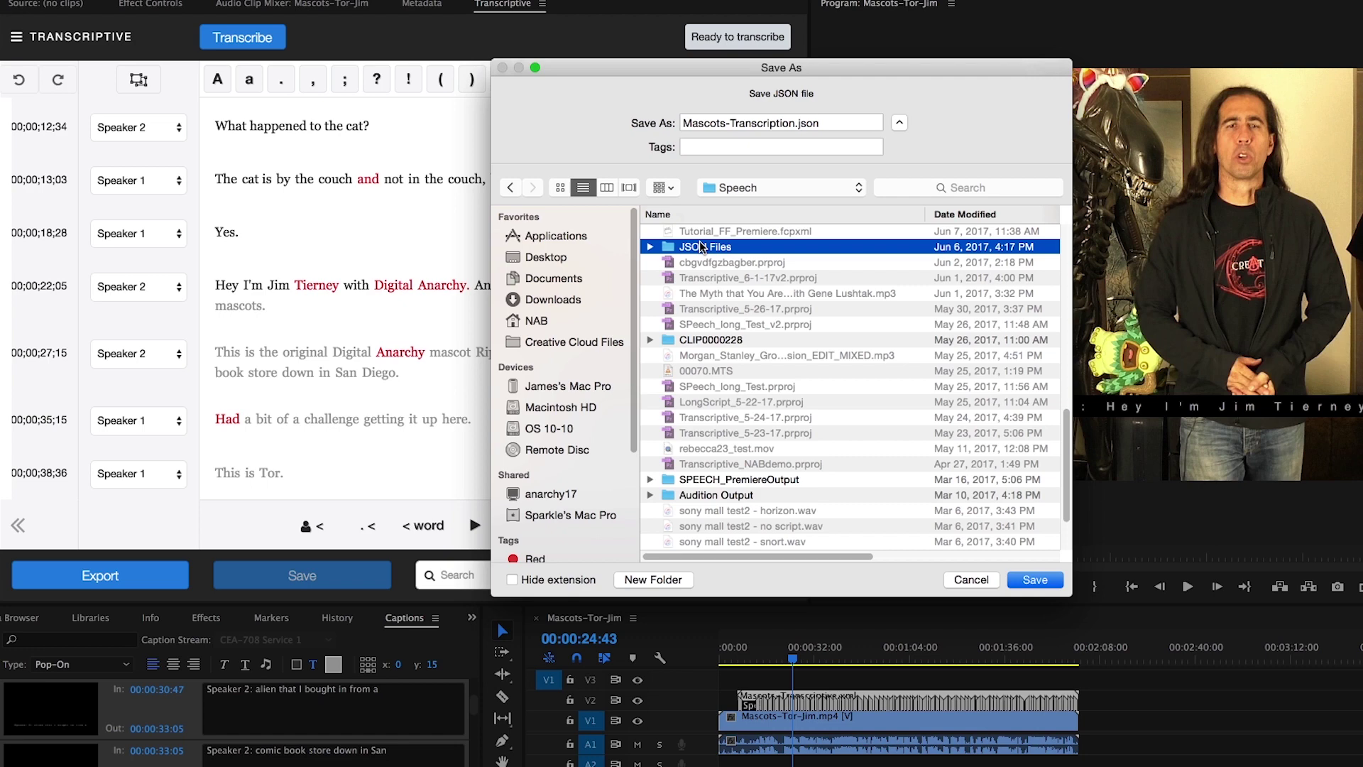
click(1036, 580)
Save the JSON file, then start a JSON transcript import from the Transcriptive menu
click(1036, 581)
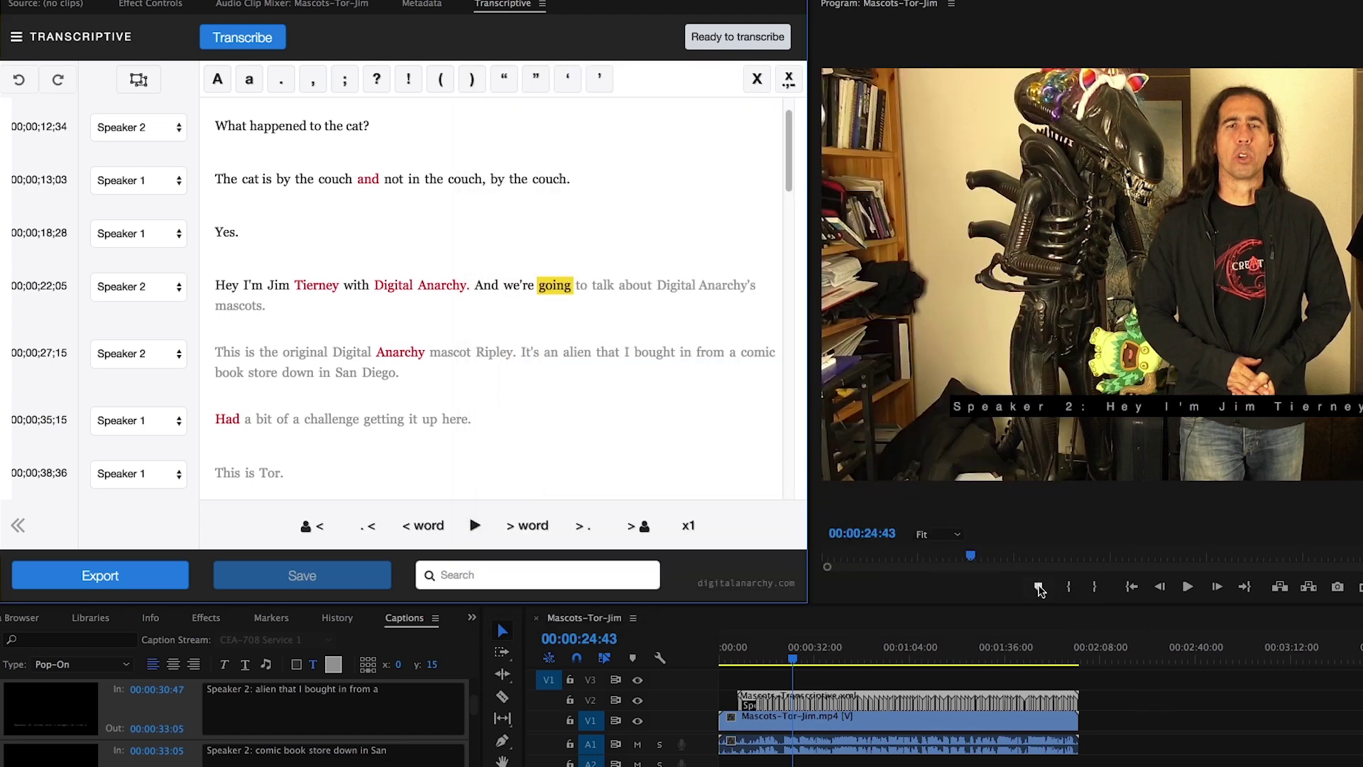
click(14, 39)
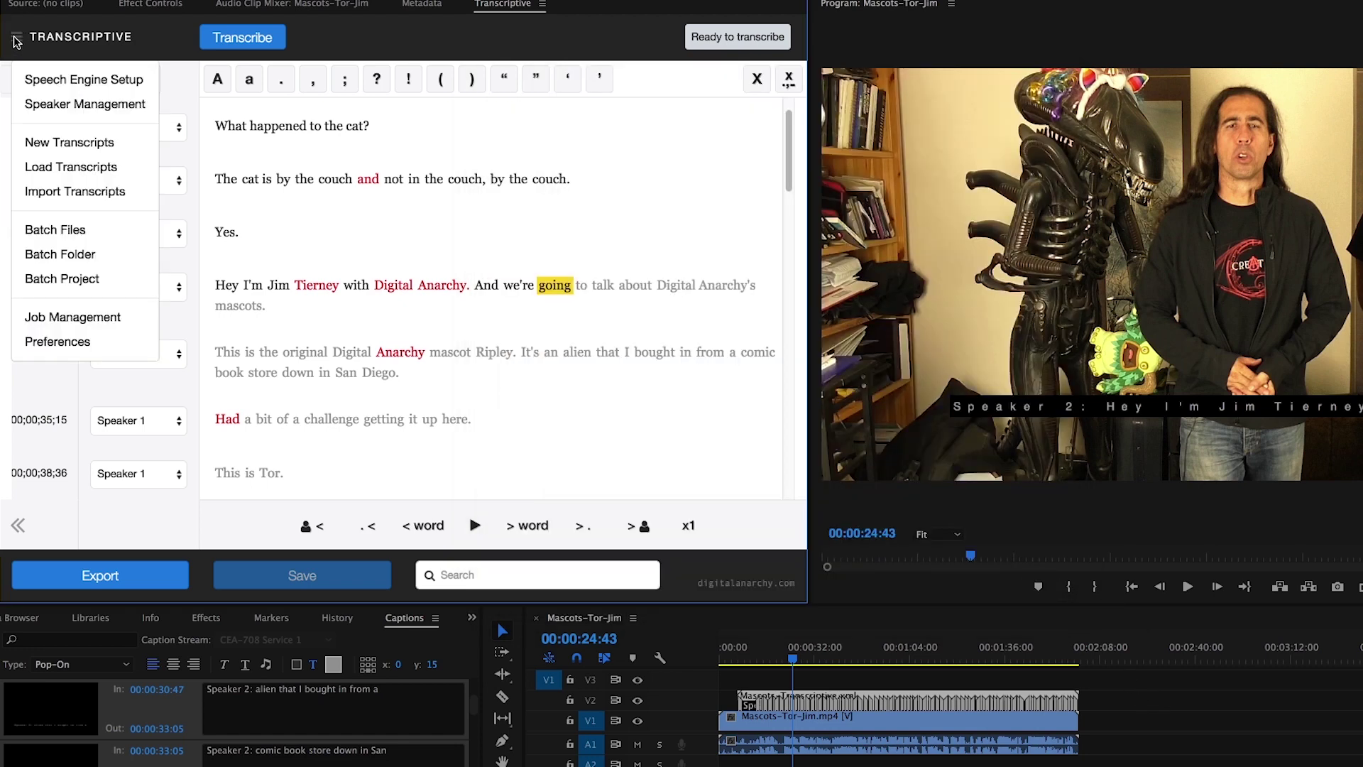
click(66, 191)
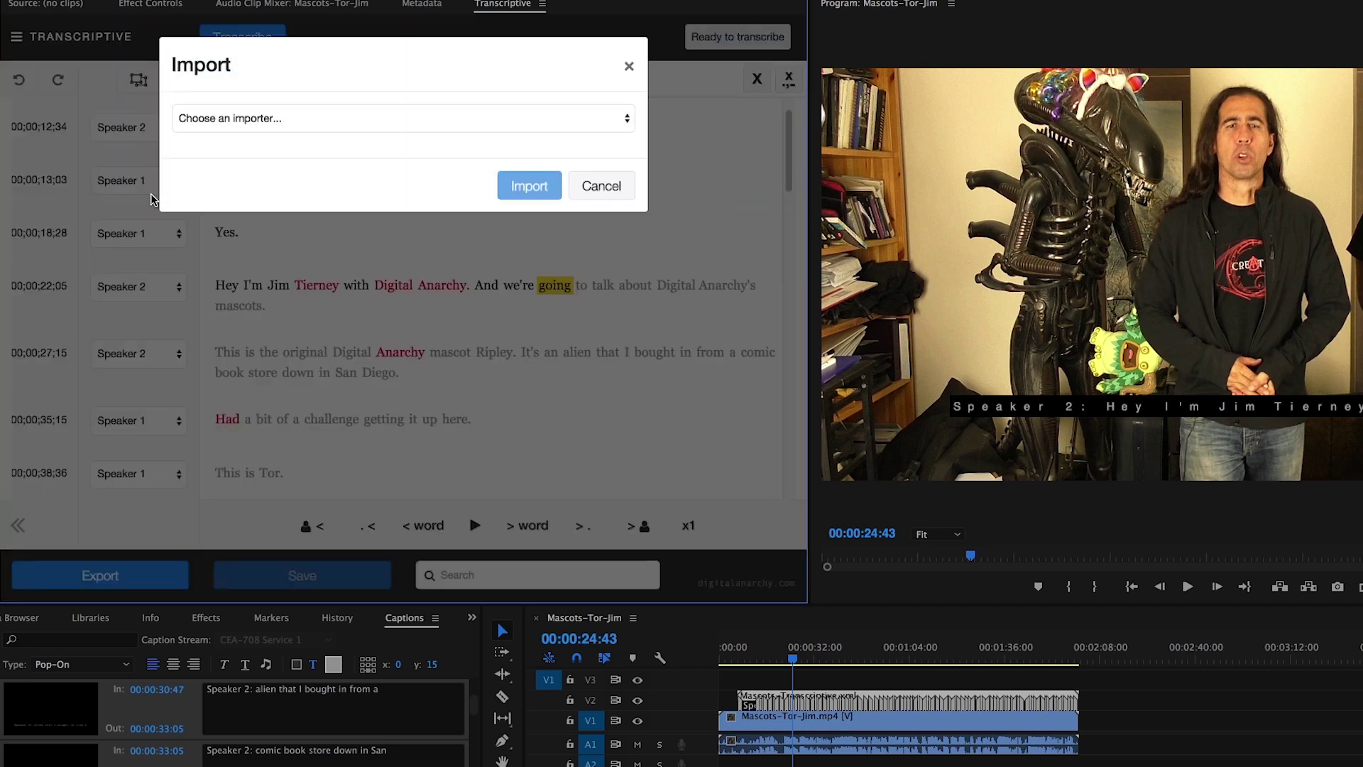
click(220, 120)
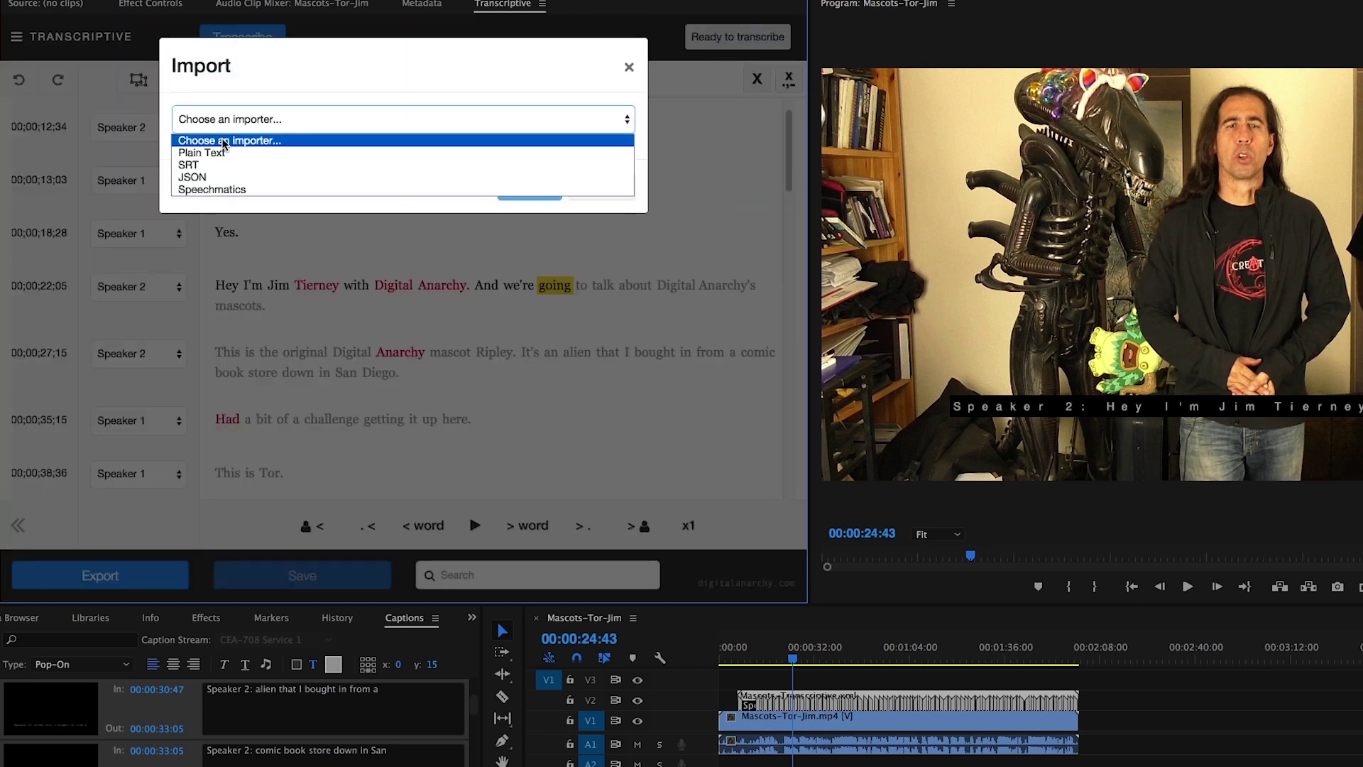
click(213, 178)
click(207, 222)
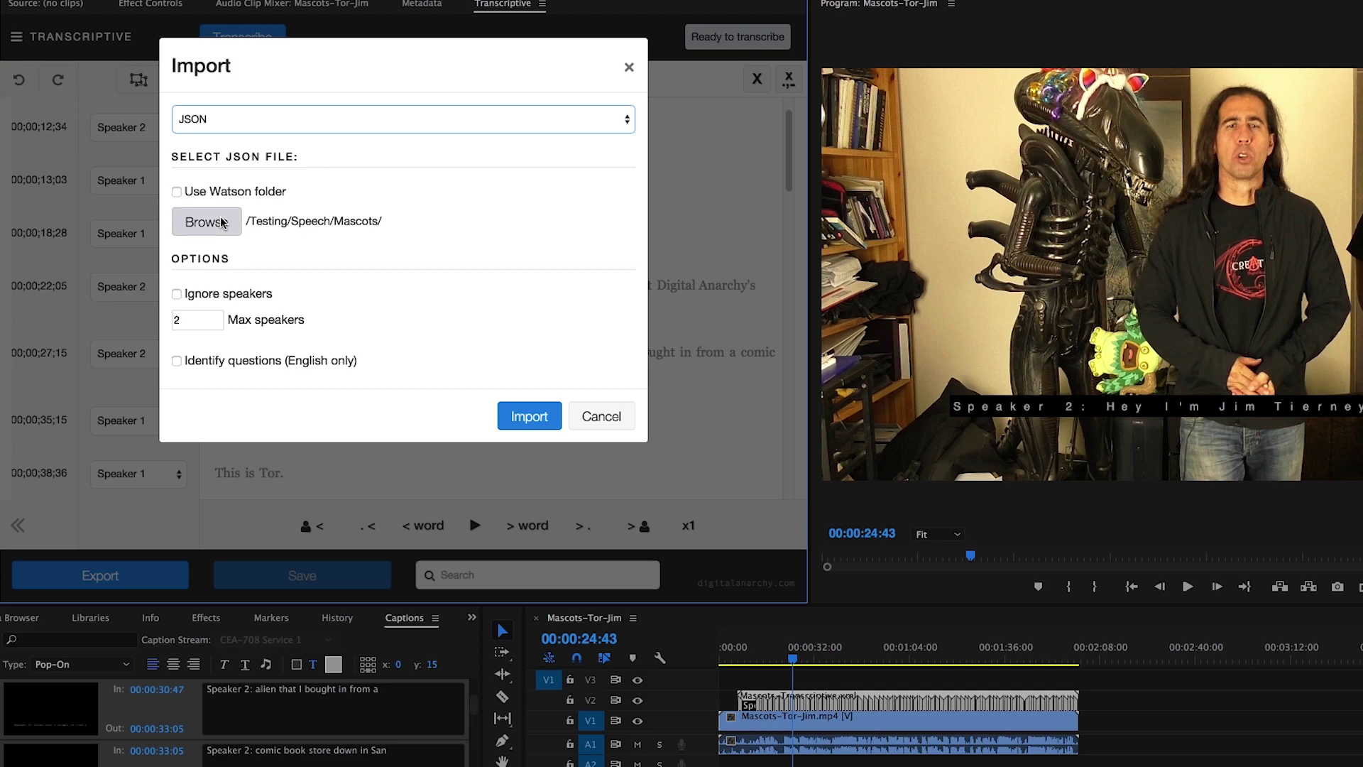
Pick Speech/JSON Files/Mascots-Transcription.json and import it into the Transcriptive panel
click(778, 114)
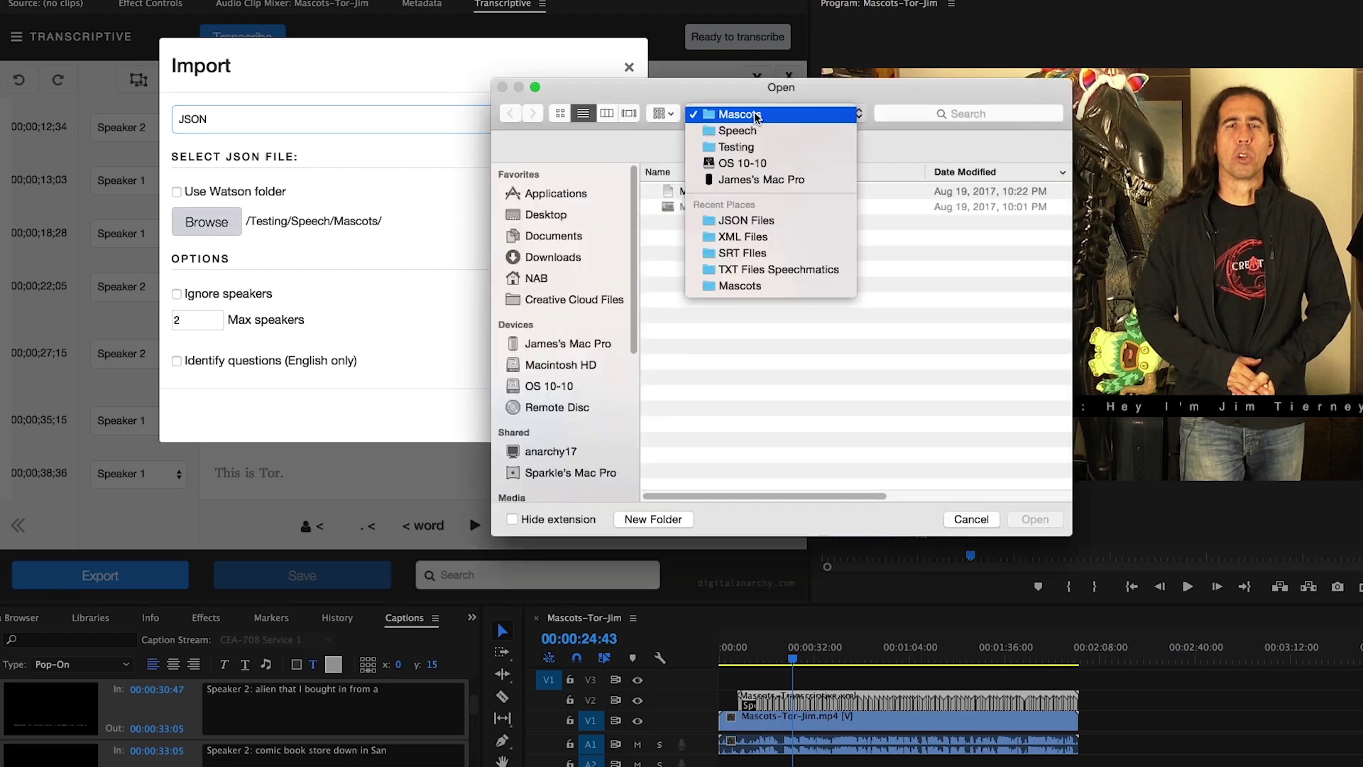
click(773, 137)
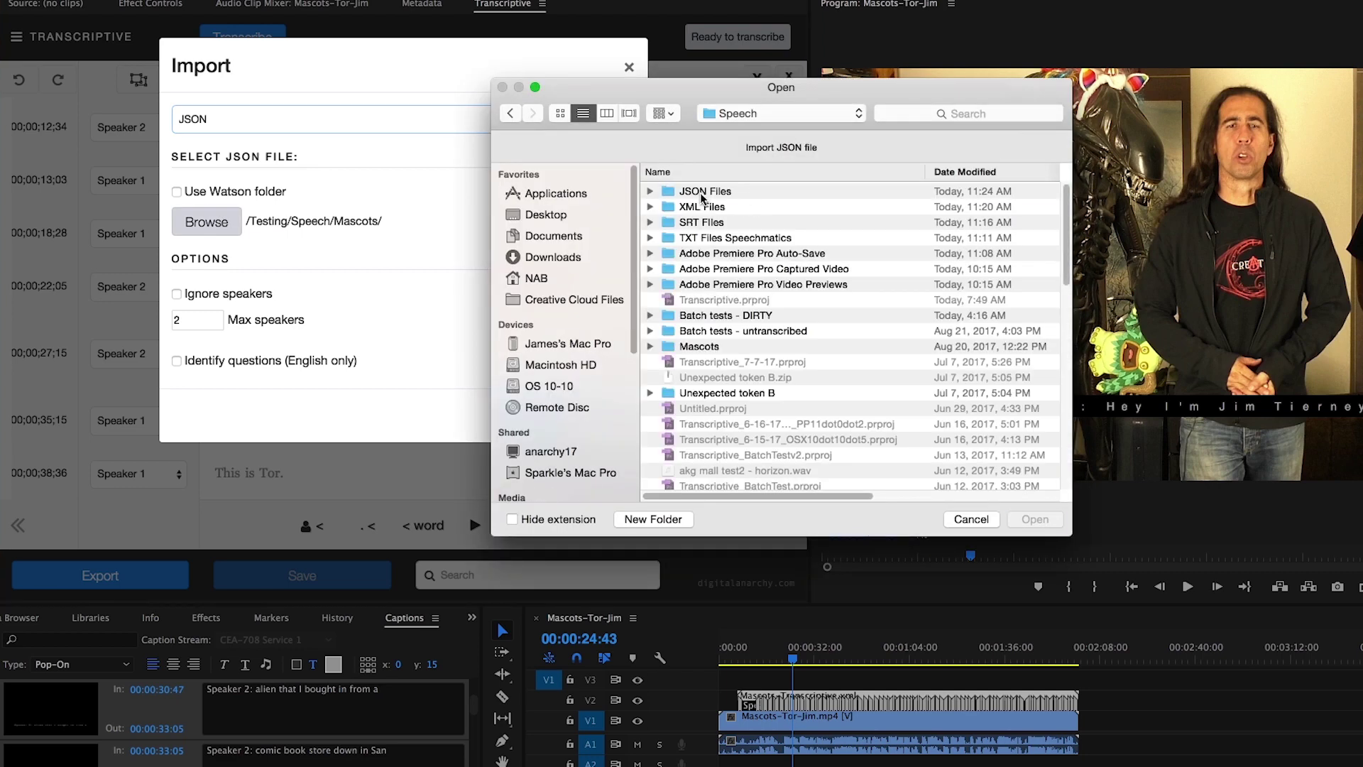
double_click(701, 193)
click(702, 193)
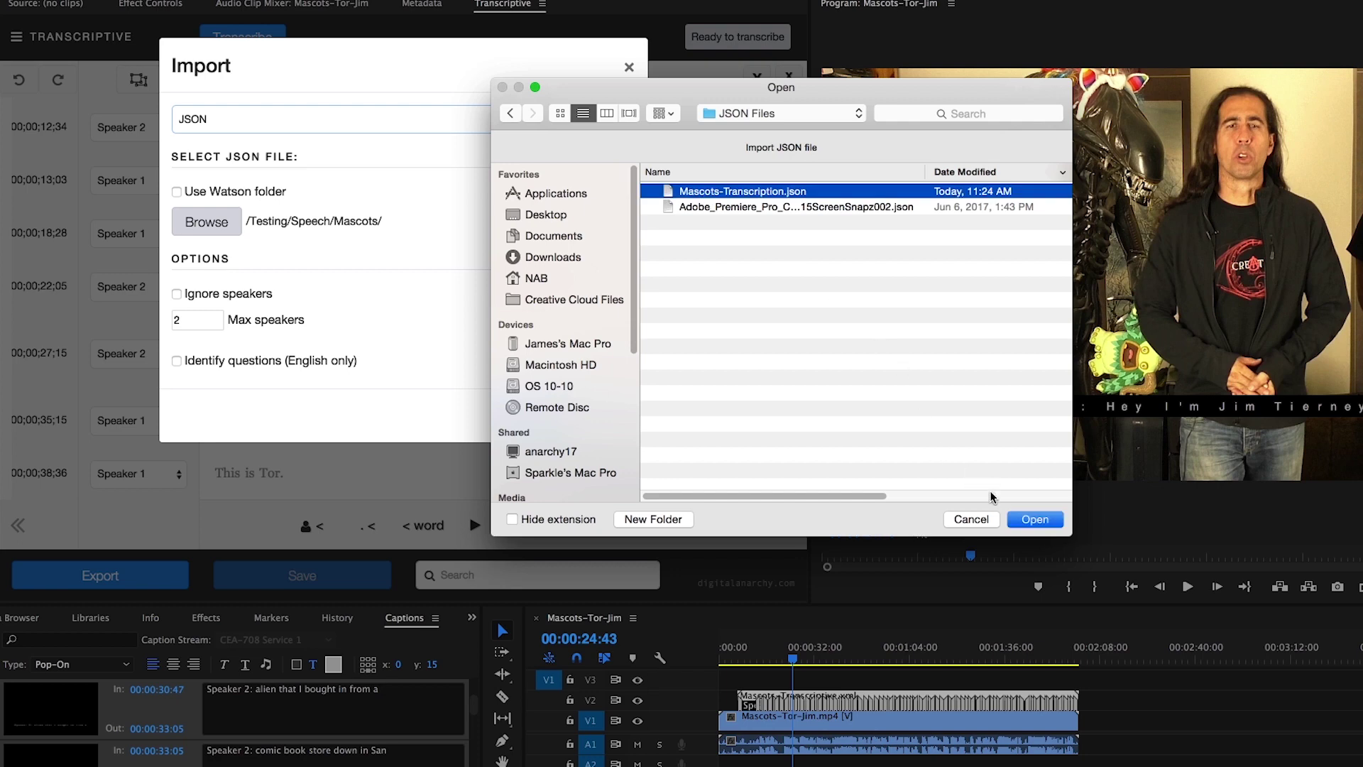
click(1031, 521)
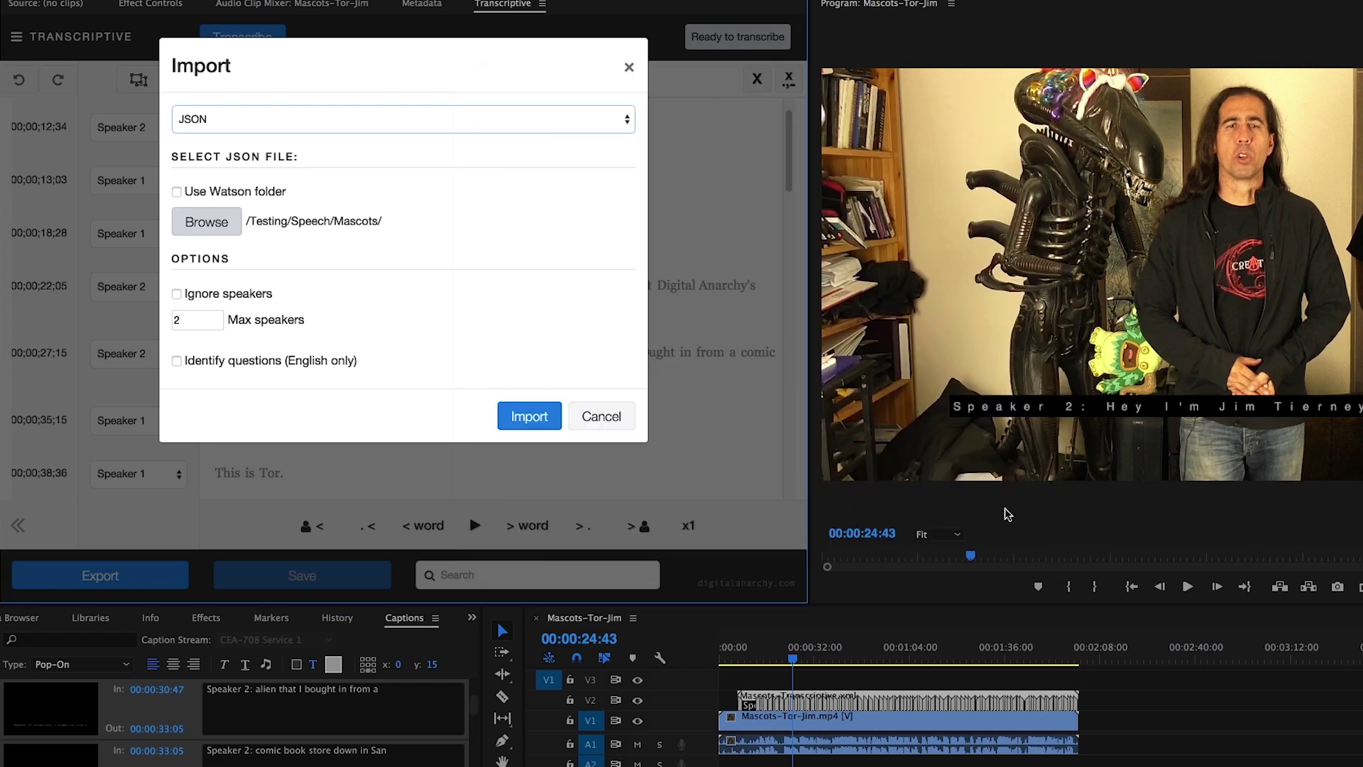
click(524, 416)
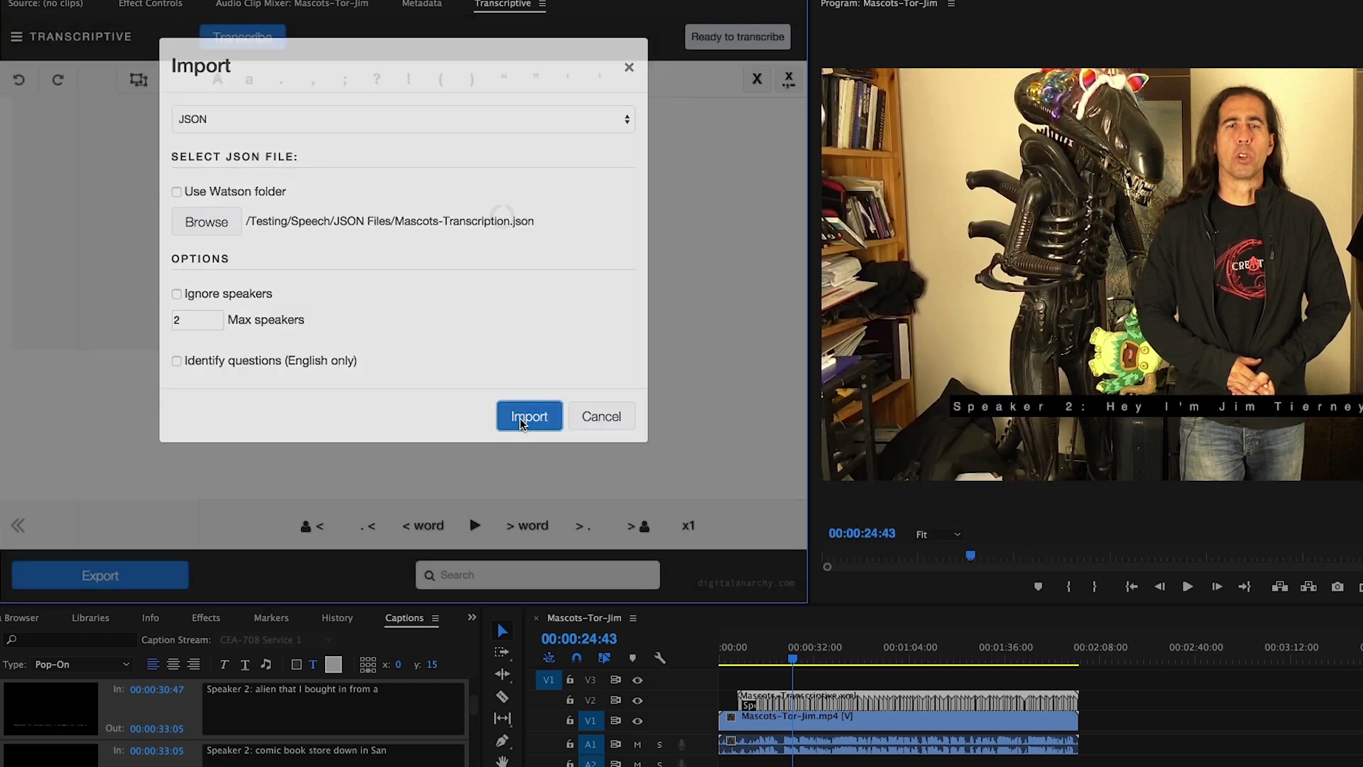
Seek playback via the words Jim, Tierney, mascot and Ripley, then open the exporter list
click(279, 301)
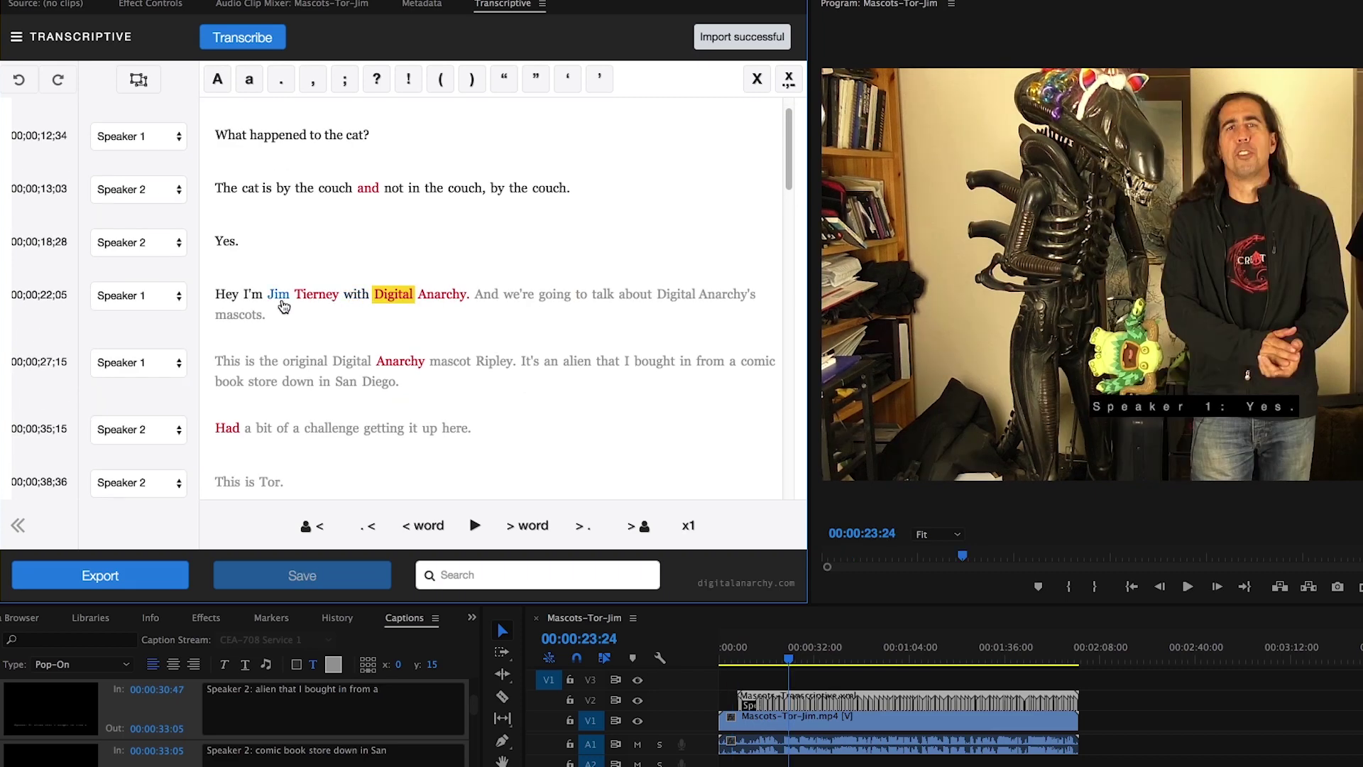
click(279, 298)
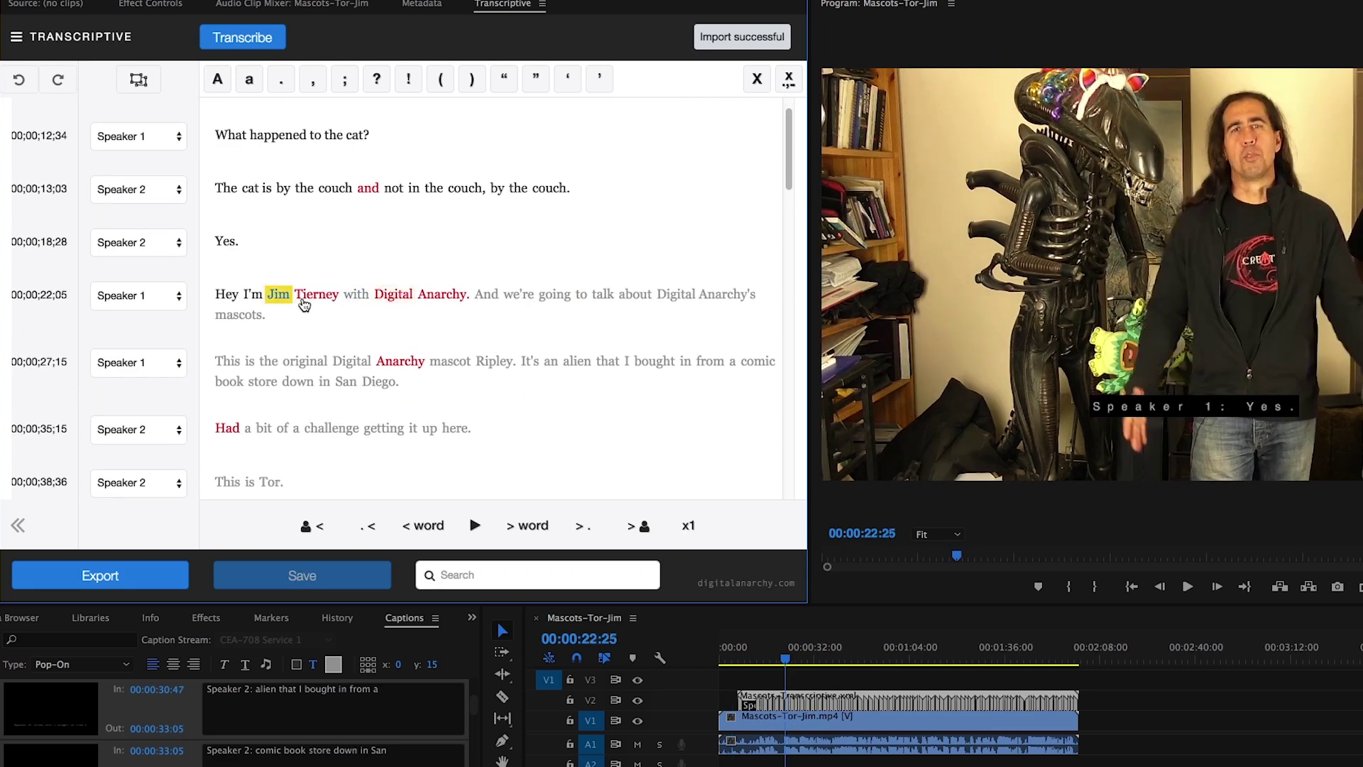
click(307, 300)
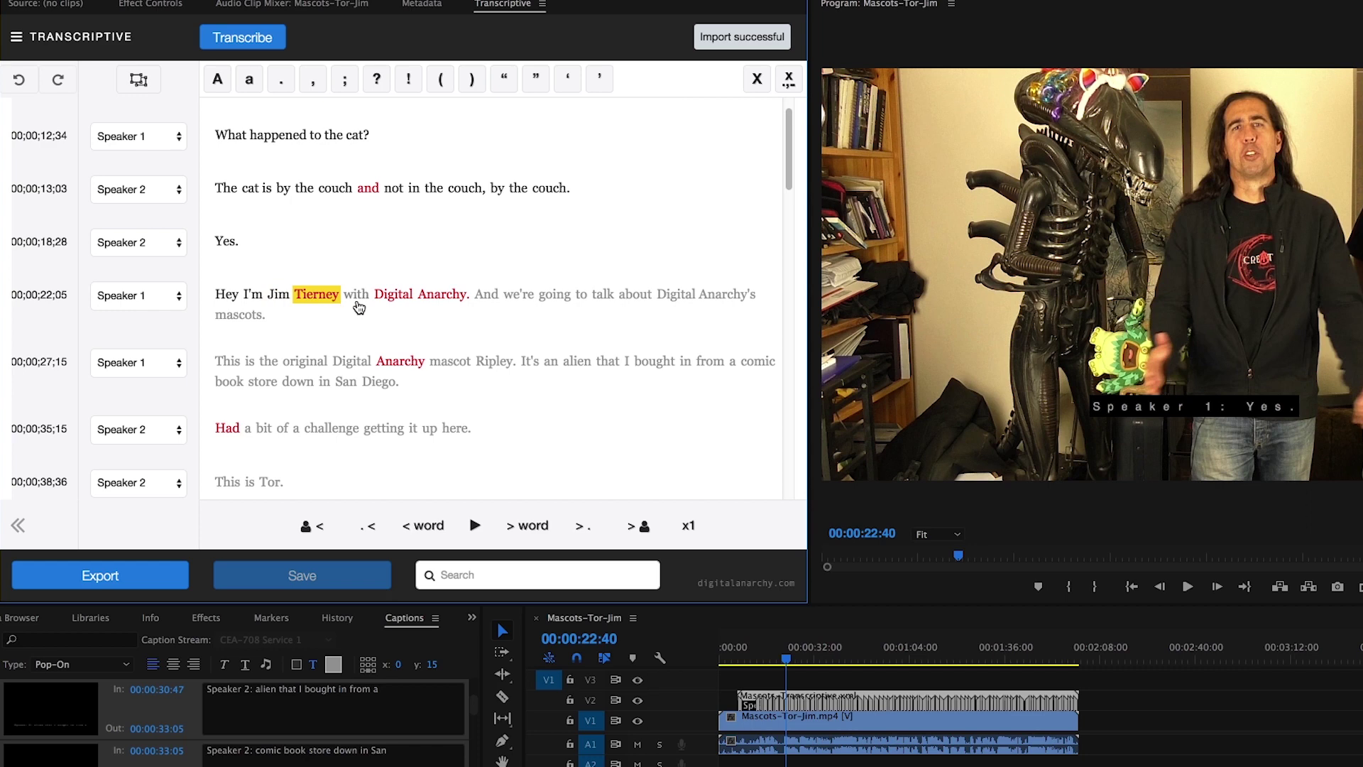
click(455, 363)
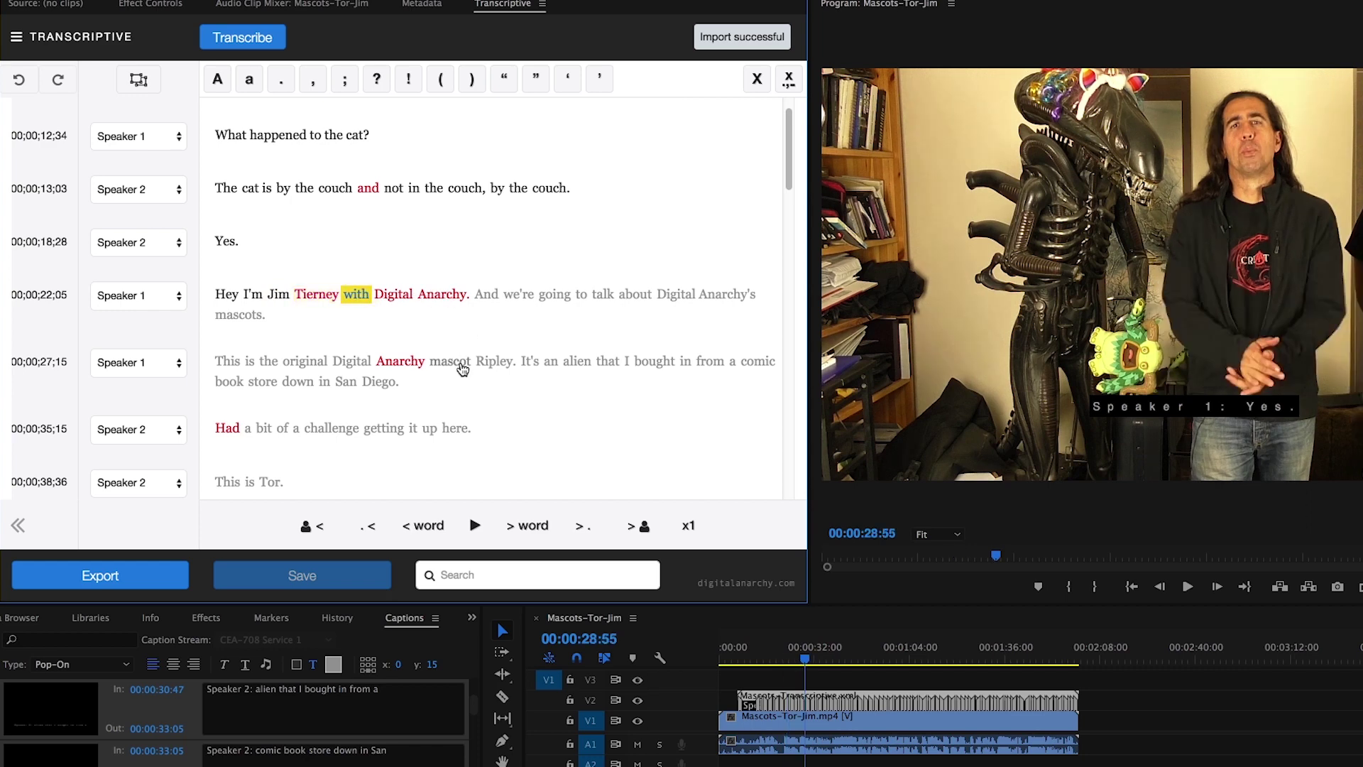
click(486, 364)
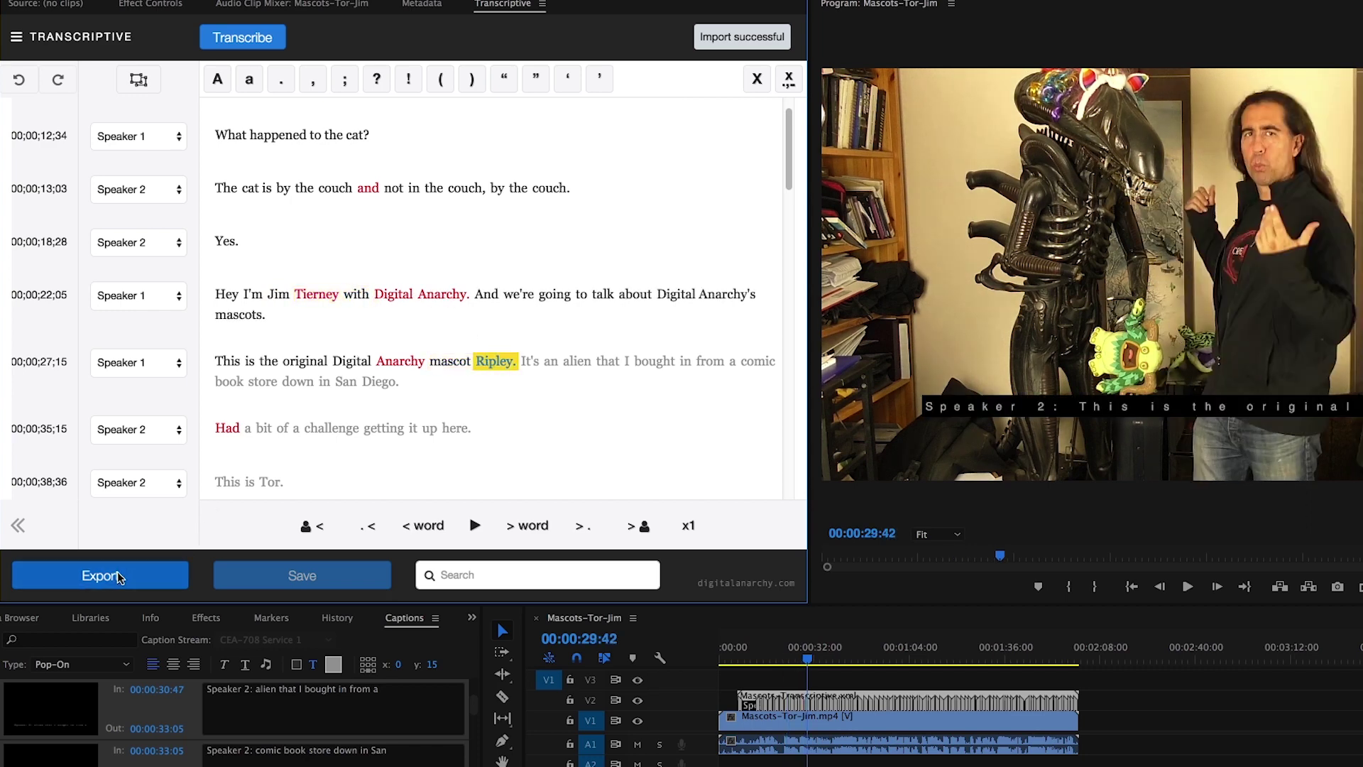
click(100, 575)
click(466, 126)
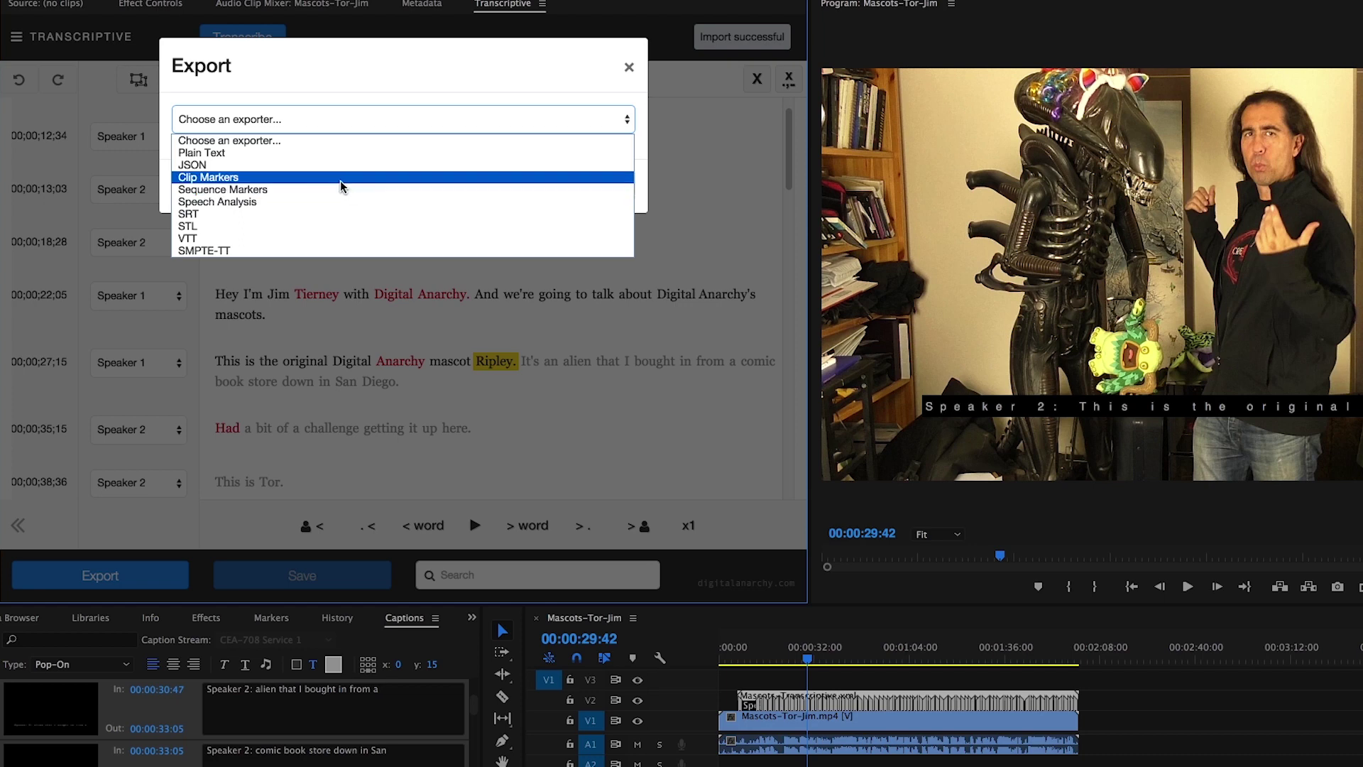
Dismiss the exporter list twice and cancel the Export dialog without exporting
click(356, 73)
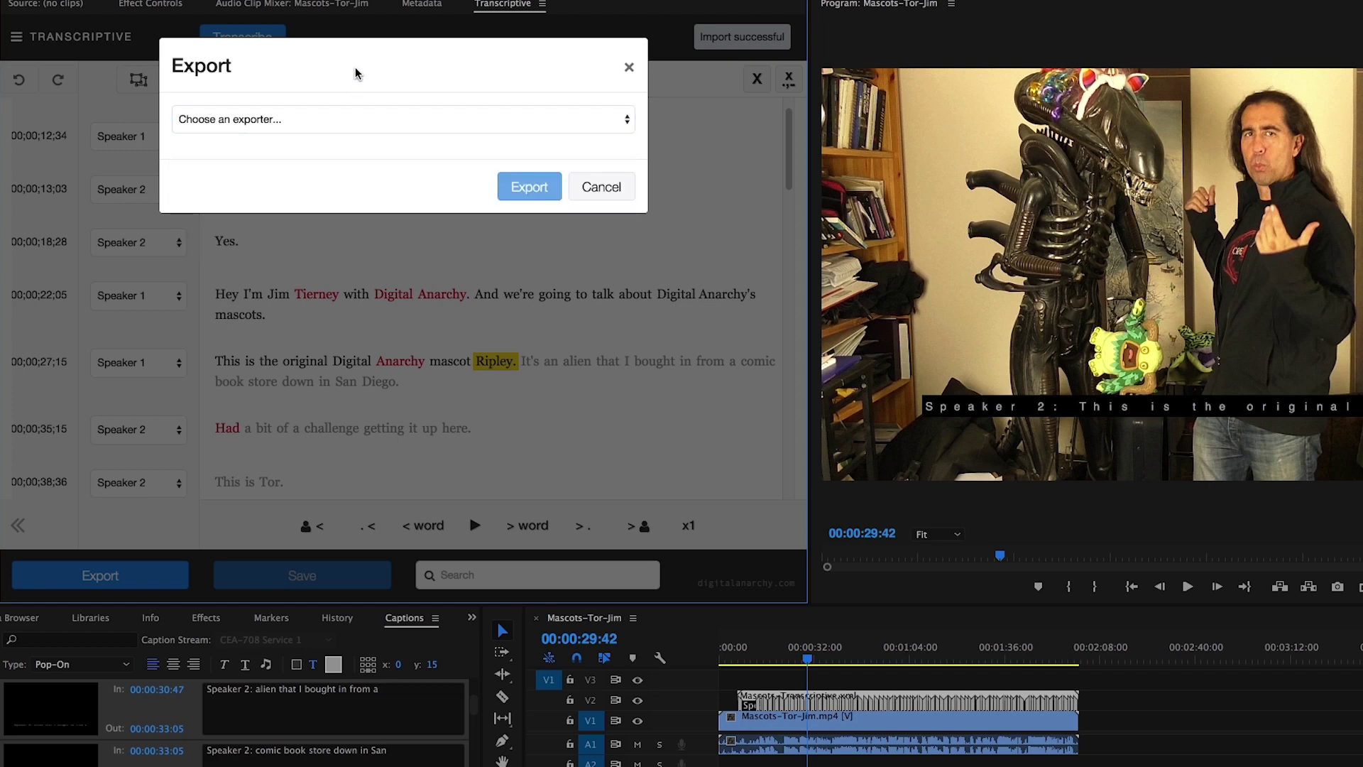
click(364, 120)
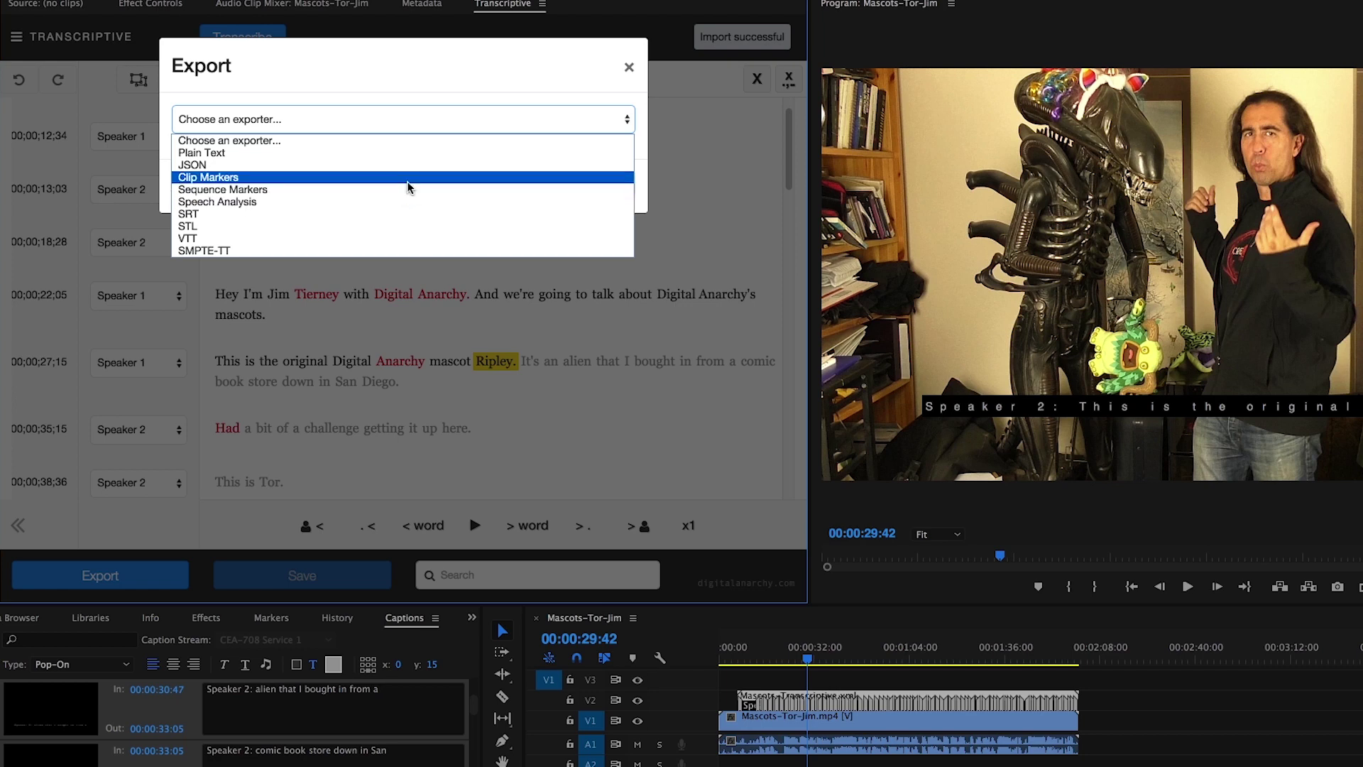
click(472, 76)
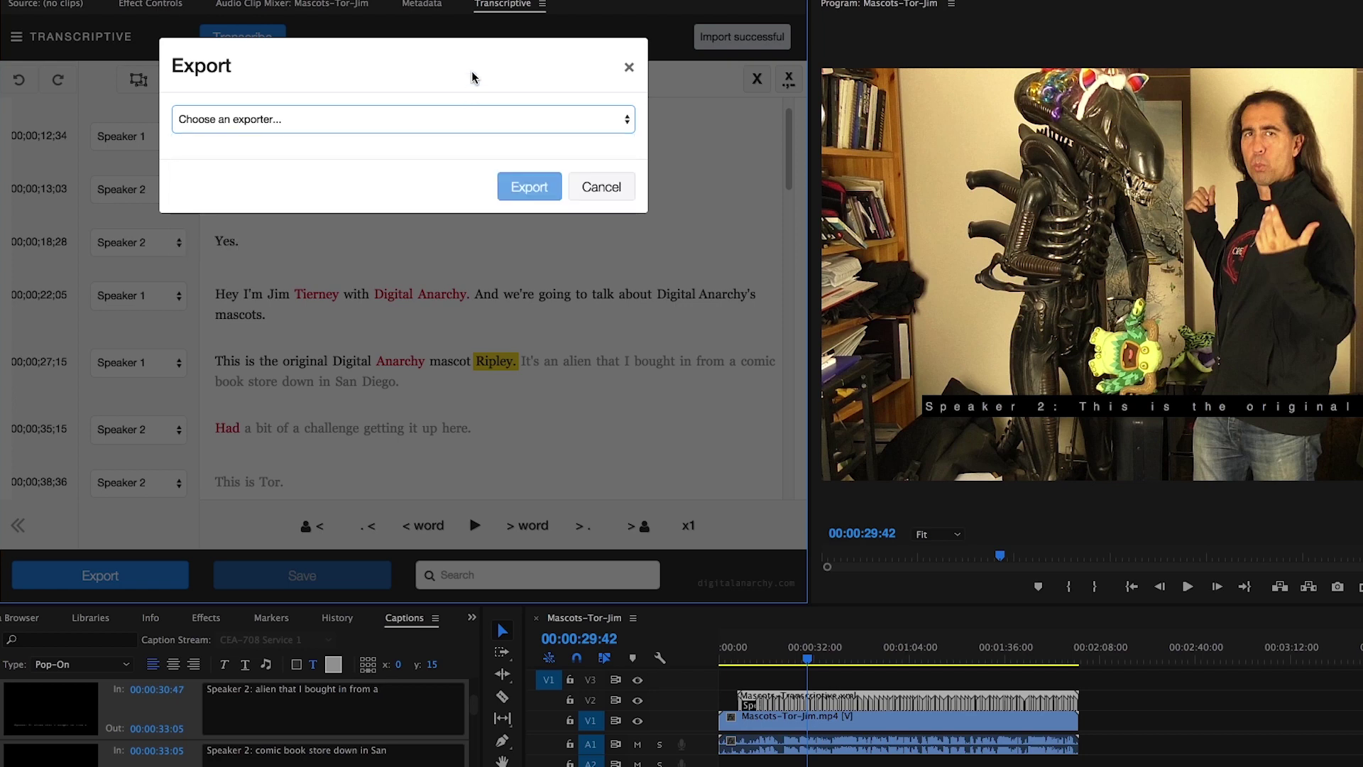
click(593, 185)
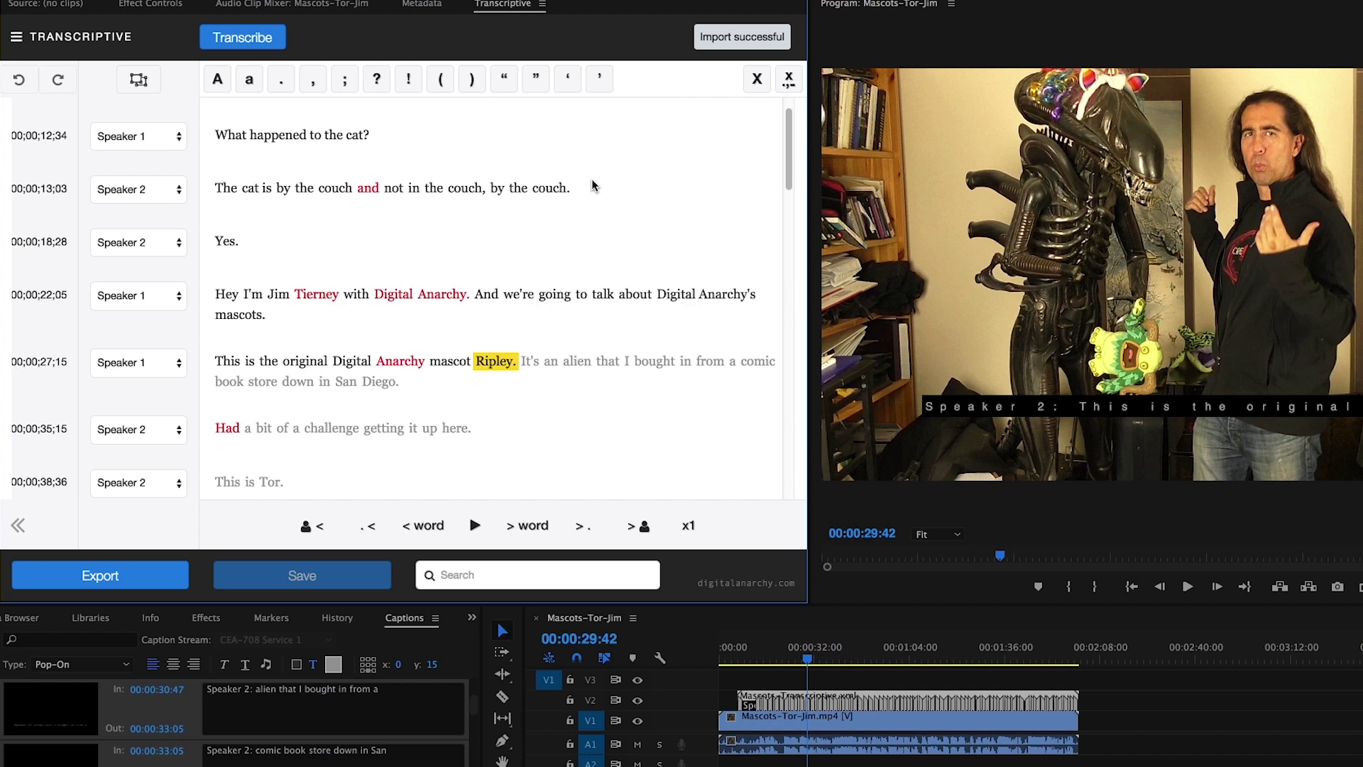